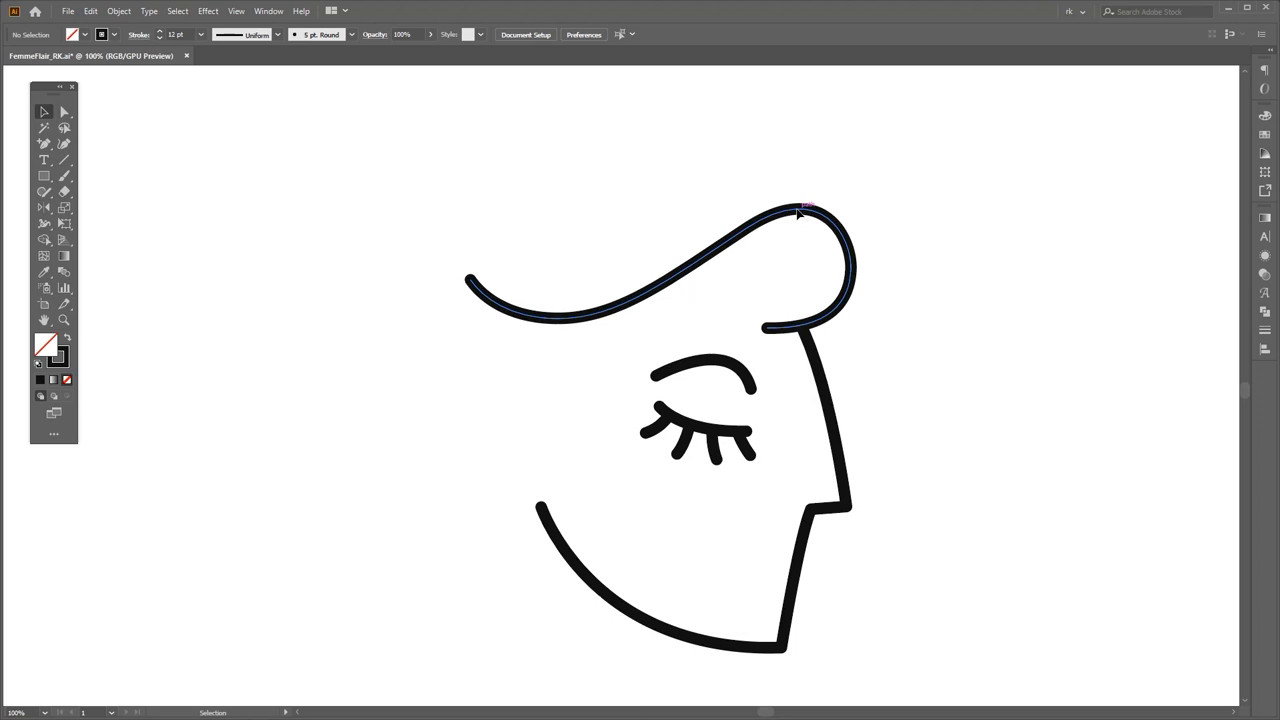
Step: Add an anchor point at the highest point of the fringe curve's loop
left_click(798, 212)
key("equal")
scroll(797, 211, "up", 3)
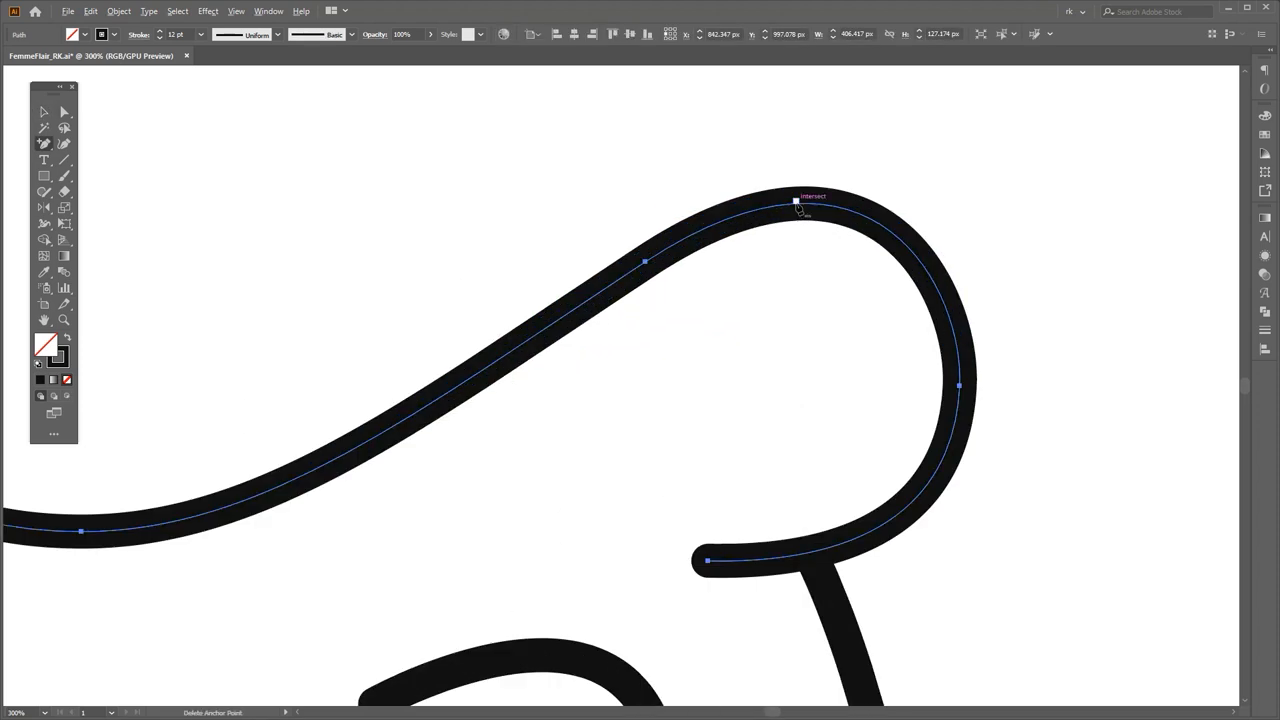
left_click(797, 206)
scroll(790, 238, "down", 3)
scroll(770, 248, "up", 1)
Step: Refine the fringe curve near its loop and shift its rear end inward to shorten the curve
key("a")
left_click_drag(746, 267, 717, 268)
scroll(743, 256, "up", 1)
key("a")
scroll(790, 250, "down", 2)
left_click(774, 303)
left_click_drag(557, 369, 590, 366)
left_click(717, 284)
Step: Adjust the anchor and direction handles around the fringe's lowest dip to round its rear end
scroll(722, 295, "up", 1)
key("a")
left_click_drag(406, 270, 385, 300)
scroll(381, 302, "up", 2)
key("a")
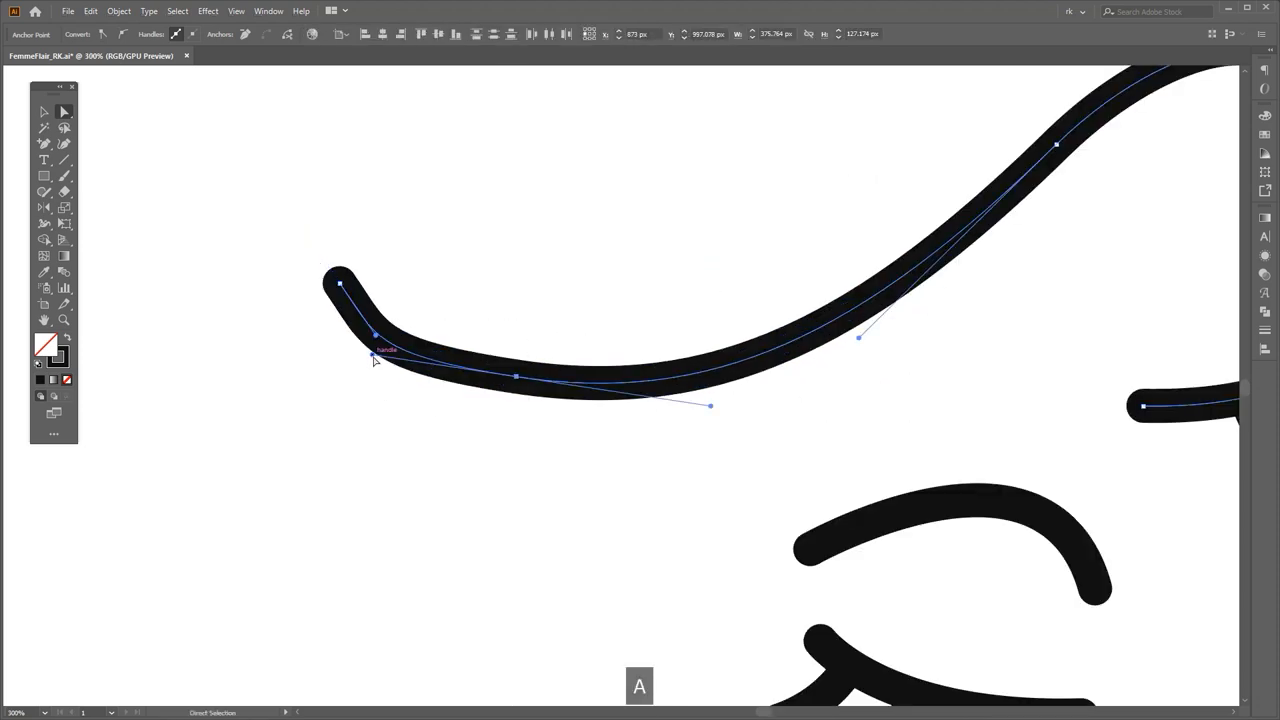
left_click_drag(373, 356, 442, 369)
left_click(625, 448)
Step: Refine the direction handles along the fringe's rising slope so it flows smoothly into the loop
scroll(649, 456, "down", 3)
key("a")
left_click(737, 393)
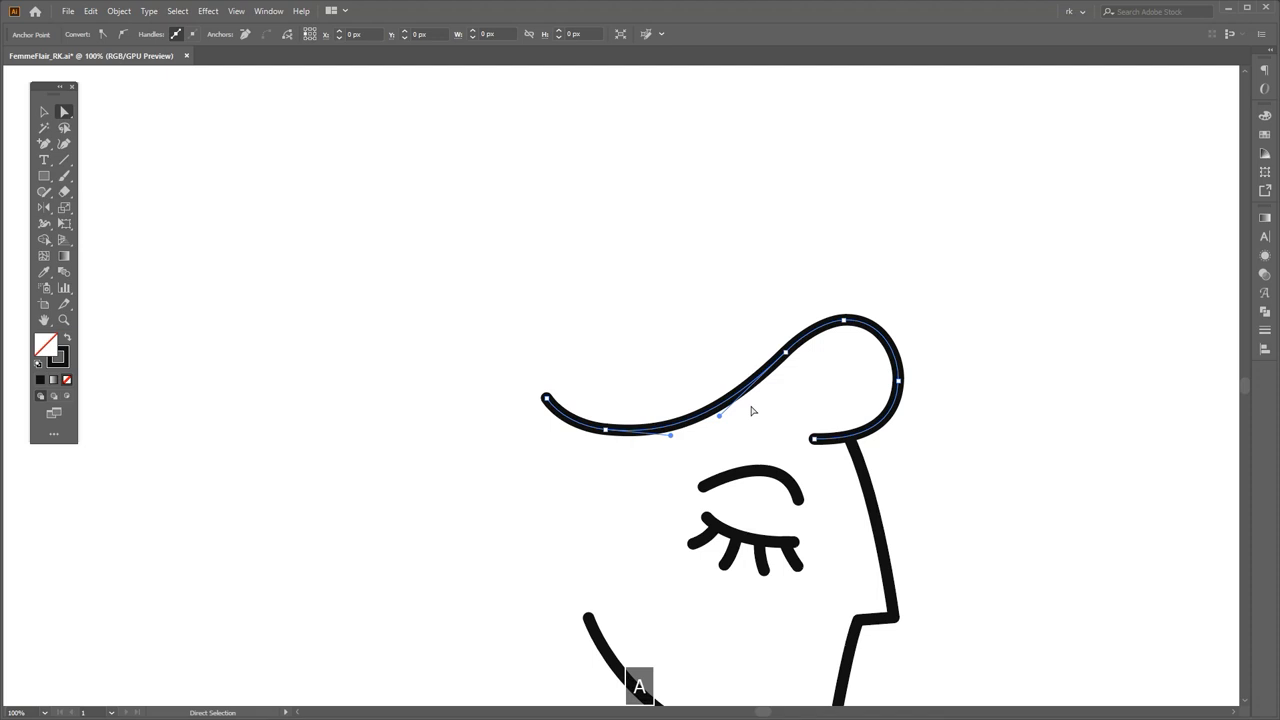
scroll(753, 410, "up", 2)
mouse_move(672, 431)
left_mouse_down()
mouse_move(656, 437)
mouse_move(663, 447)
left_mouse_up()
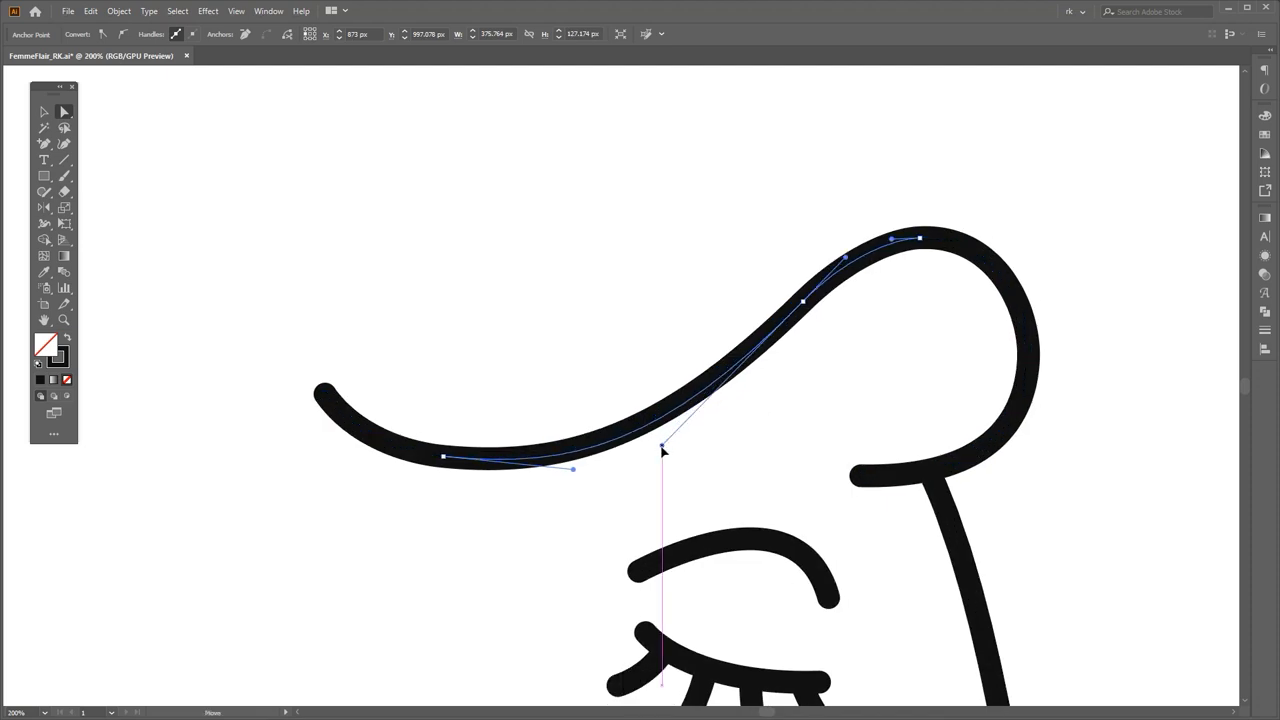
left_click(550, 348)
scroll(550, 348, "down", 1)
key("a")
left_click_drag(826, 320, 790, 264)
scroll(817, 274, "up", 1)
left_click(802, 331)
scroll(802, 331, "down", 4)
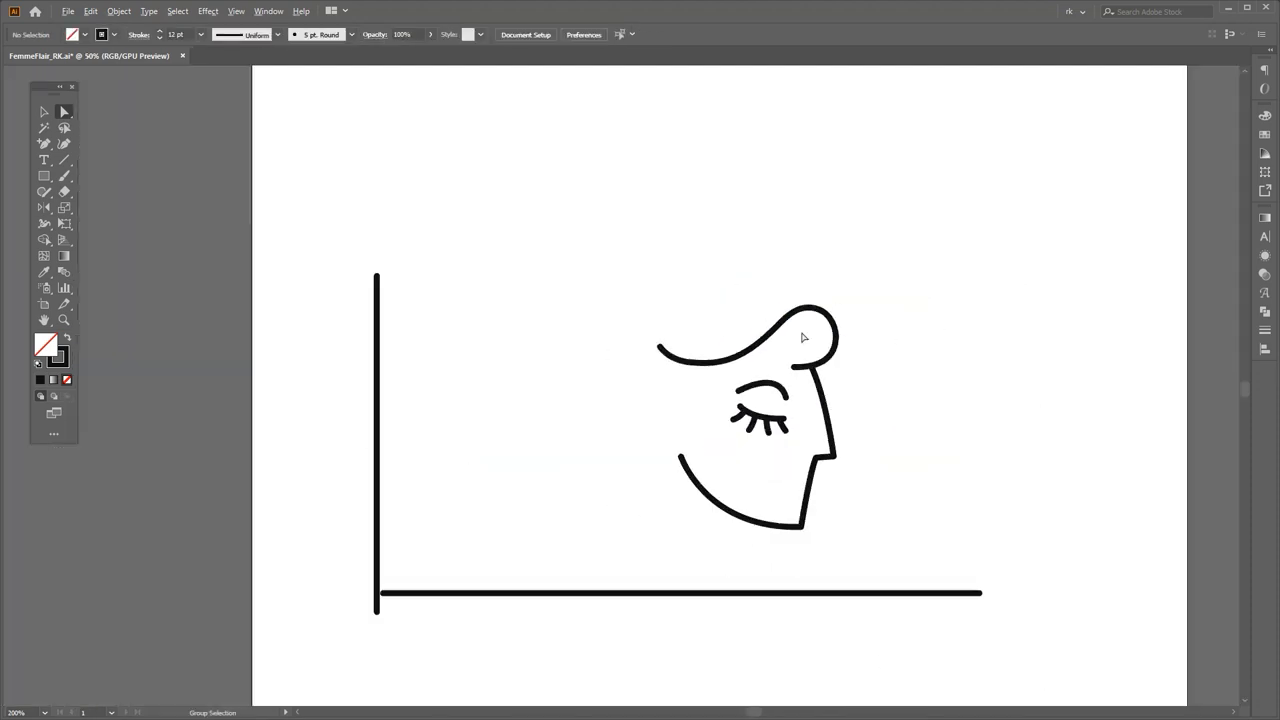
Step: Start the hair outline with the Pen tool at the top of the fringe loop and curve it over the crown towards the back
key("space")
left_click_drag(920, 348, 857, 349)
key("p")
key("space")
left_click_drag(747, 289, 737, 260)
key("ctrl+y")
key("ctrl+y")
key("space")
left_click_drag(675, 289, 709, 289)
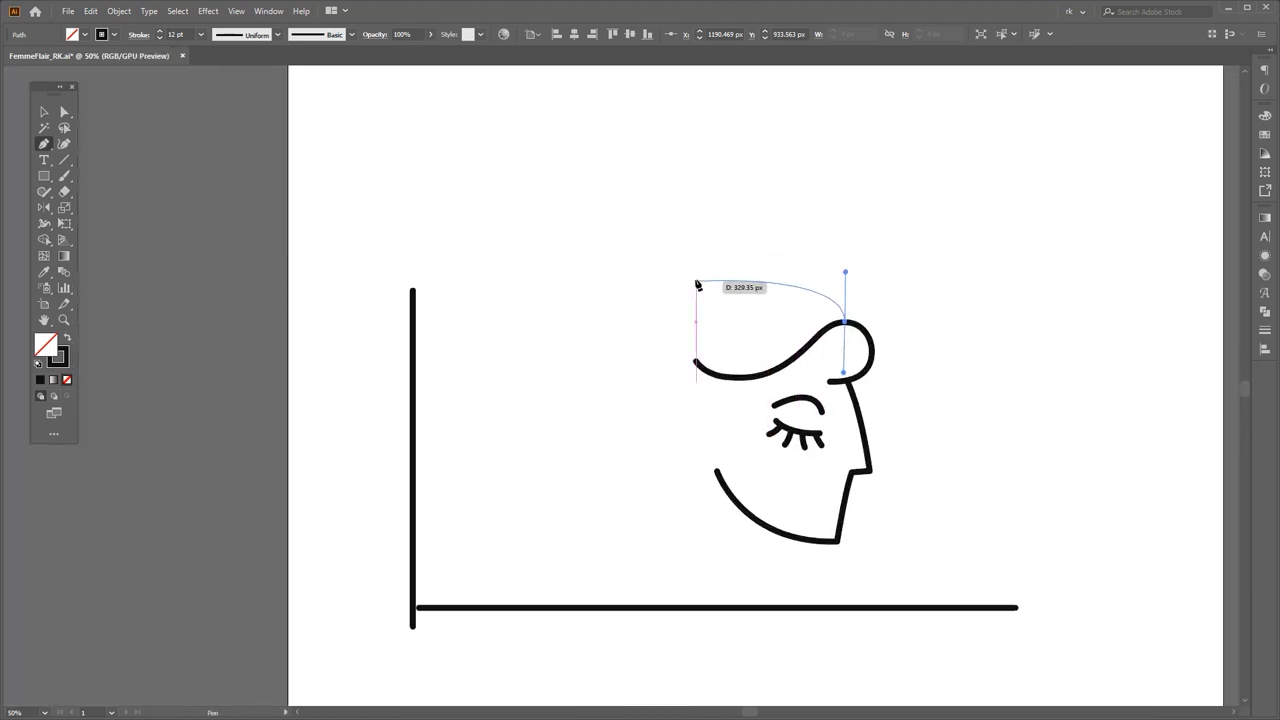
left_click_drag(571, 316, 478, 330)
Step: Continue the hair outline in scalloped waves beside the vertical line and end it in a wavy lower edge before the jaw
key("space")
mouse_move(466, 412)
left_mouse_down()
mouse_move(490, 440)
mouse_move(444, 421)
left_mouse_up()
left_click_drag(464, 464, 553, 489)
scroll(480, 421, "up", 1)
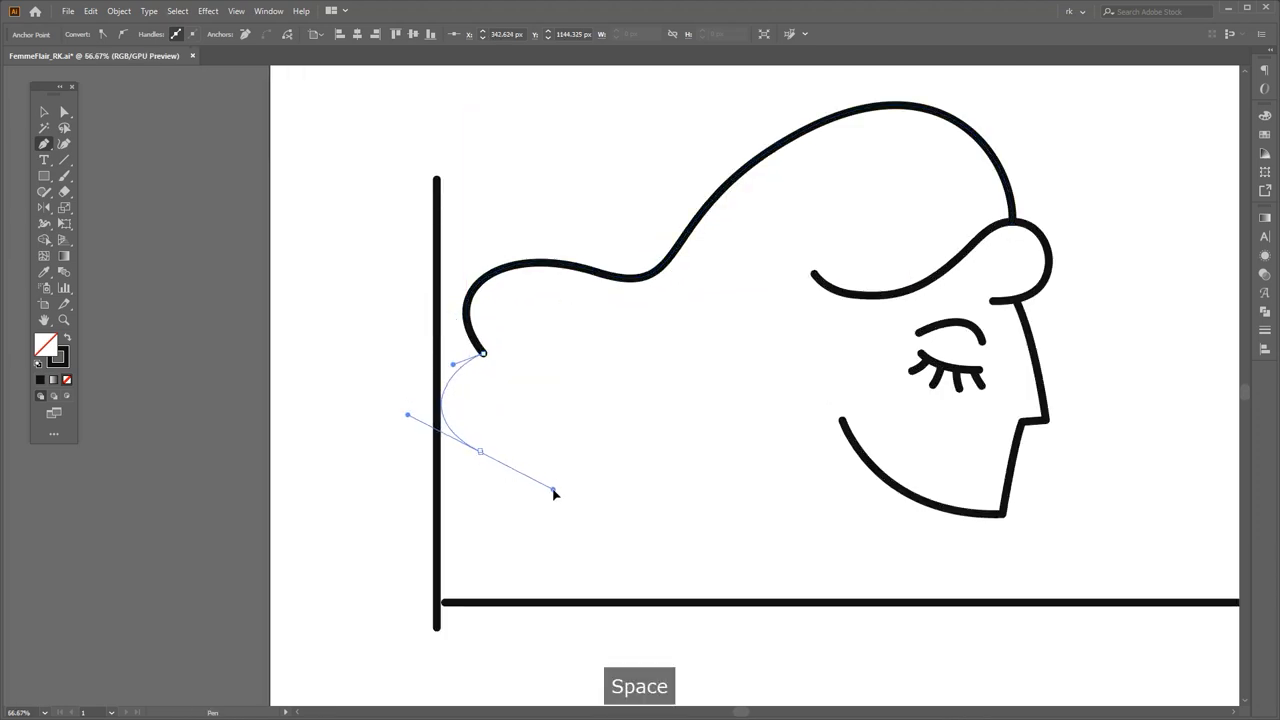
left_click_drag(479, 503, 479, 503)
left_click_drag(567, 497, 618, 473)
left_click_drag(743, 437, 791, 501)
key("v")
left_click_drag(775, 409, 765, 395)
left_click(764, 402)
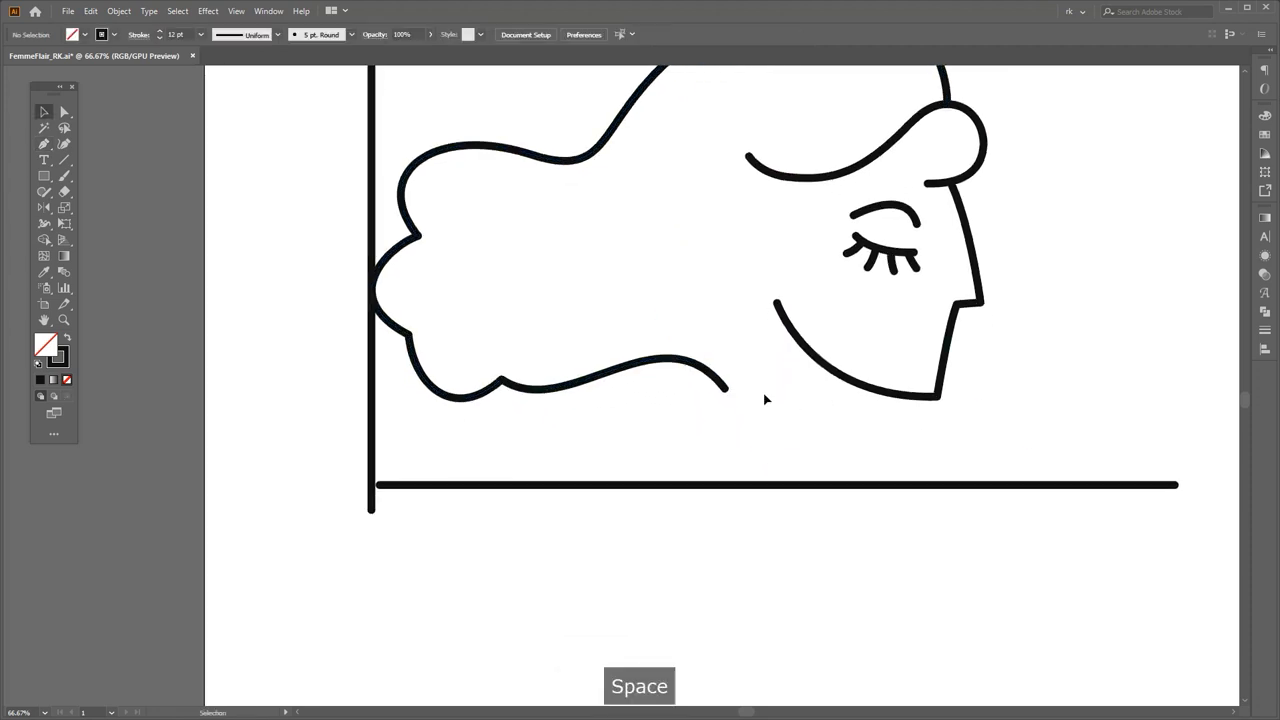
Step: Inspect the anchor points of the horizontal line in outline view
key("p")
left_click_drag(908, 431, 971, 517)
key("ctrl+y")
key("a")
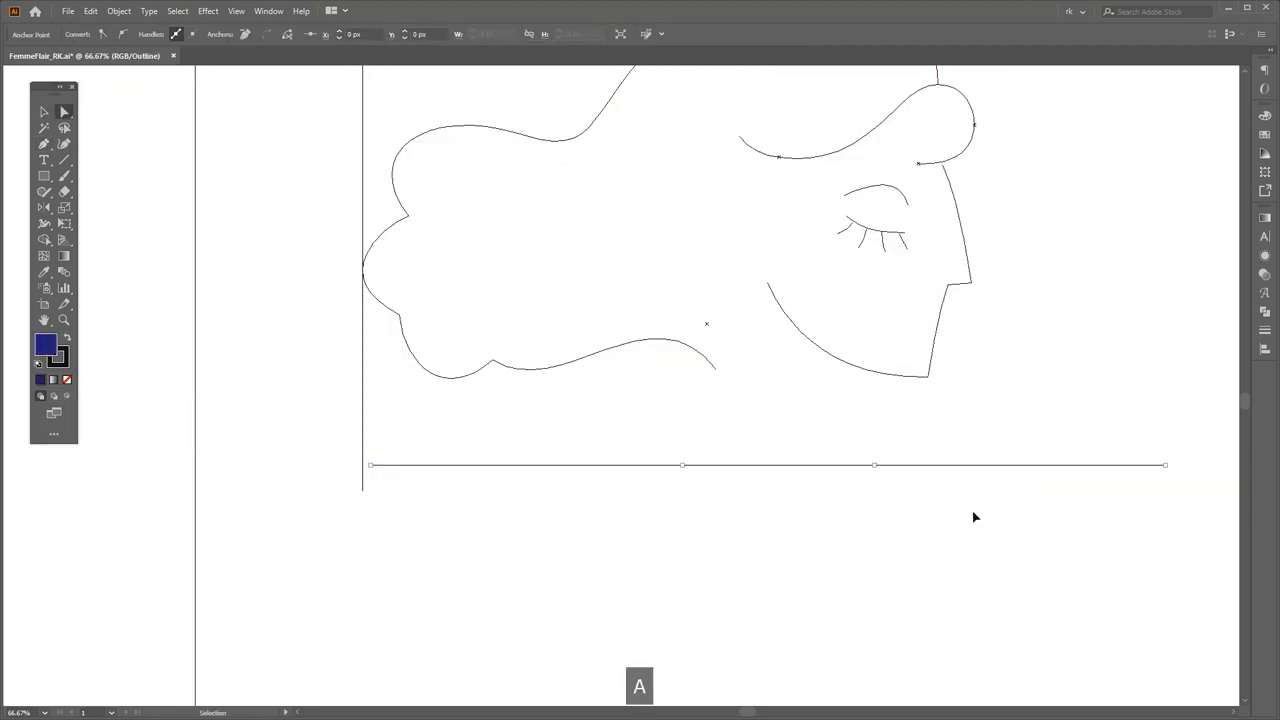
key("ctrl+3")
key("ctrl+z")
key("space")
key("ctrl+y")
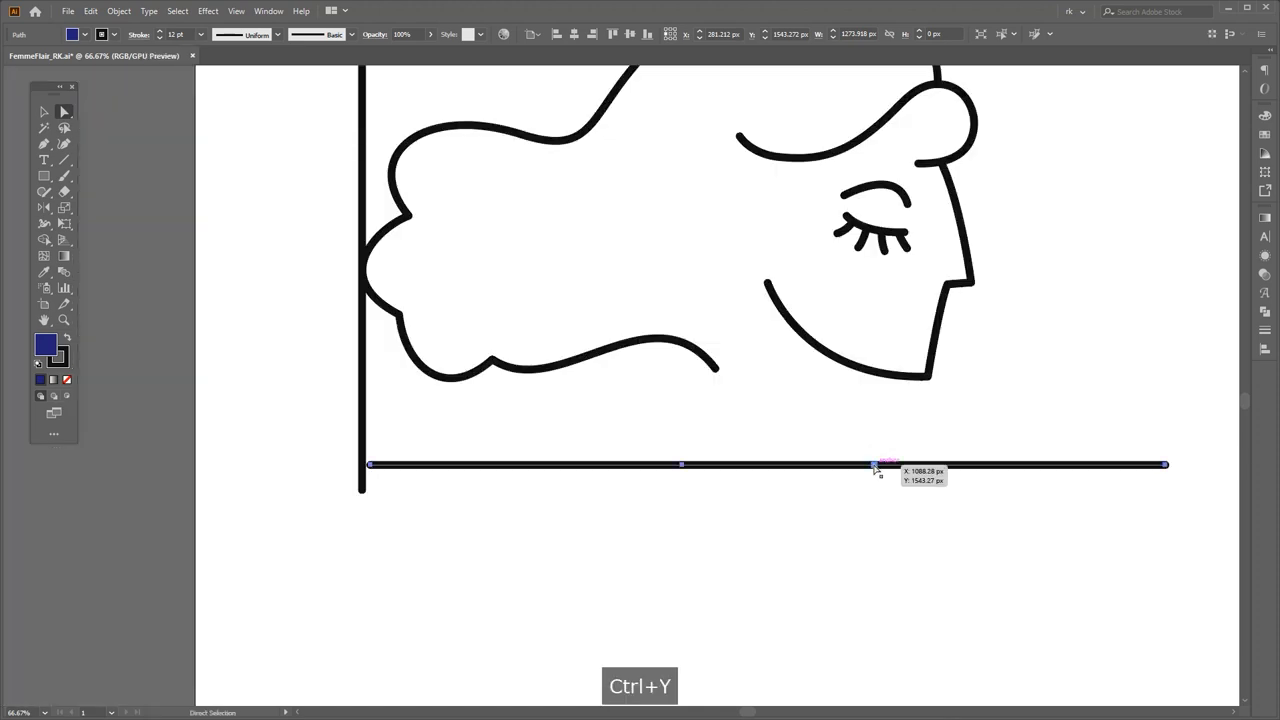
Step: Draw the front of the neck with the Pen tool from the horizontal line up to the jaw, with no fill
key("p")
left_click_drag(876, 465, 868, 438)
scroll(868, 401, "up", 1)
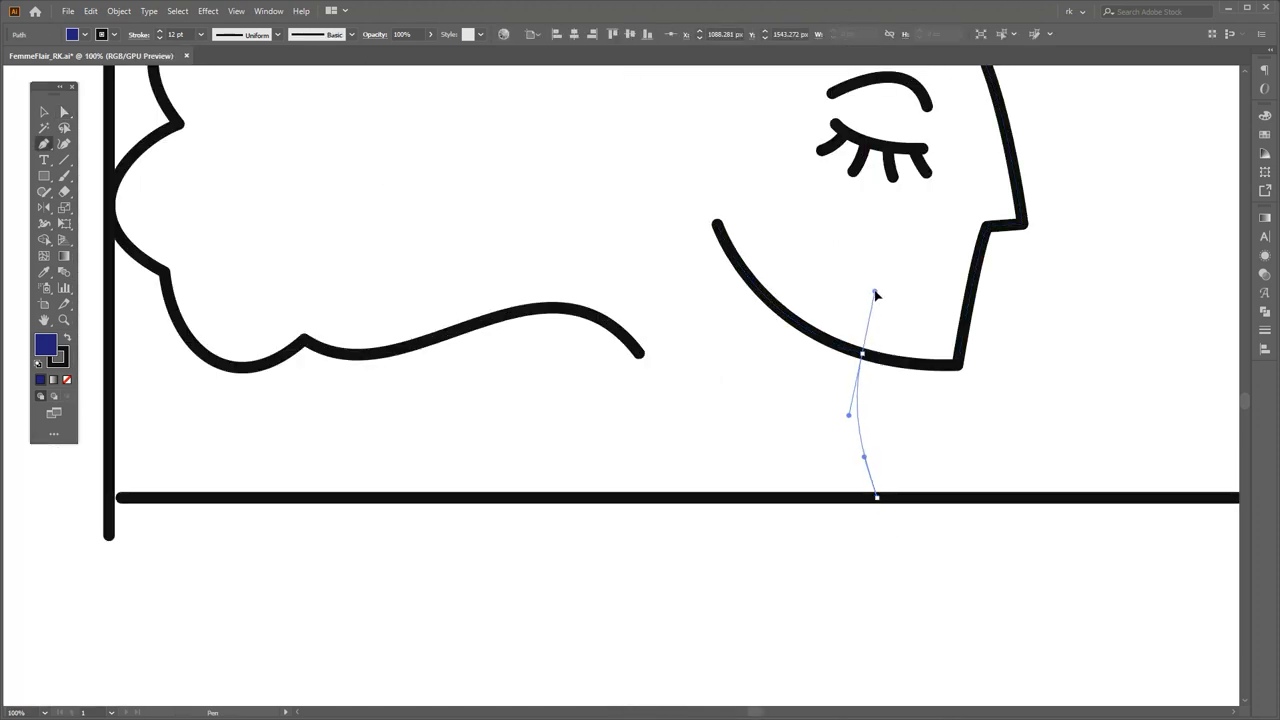
left_click_drag(875, 294, 874, 292)
left_click(68, 380)
Step: Adjust the lower direction handle of the neck's front line to make its curve fuller
key("a")
left_click(868, 461)
scroll(870, 462, "up", 1)
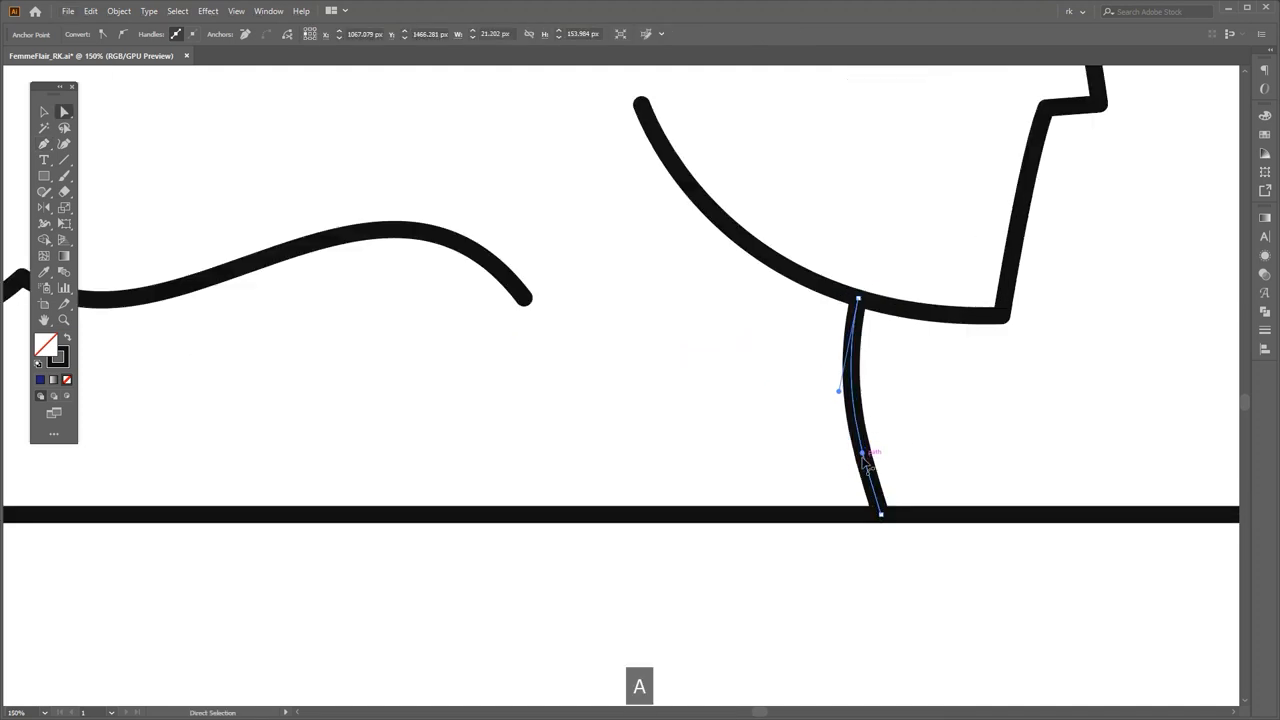
left_click_drag(863, 455, 857, 466)
left_click(817, 407)
scroll(817, 407, "down", 2)
key("space")
left_click_drag(756, 395, 760, 360)
scroll(758, 345, "up", 2)
key("p")
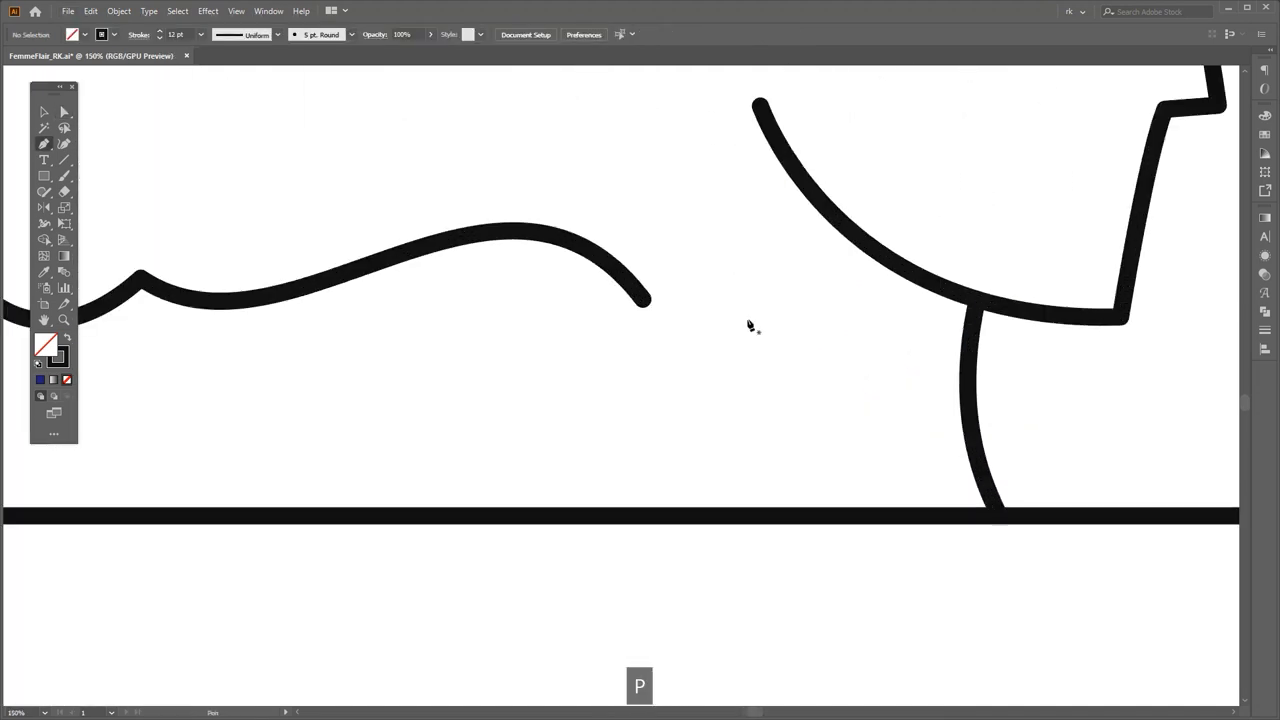
key("space")
left_click_drag(764, 222, 791, 328)
scroll(731, 320, "down", 2)
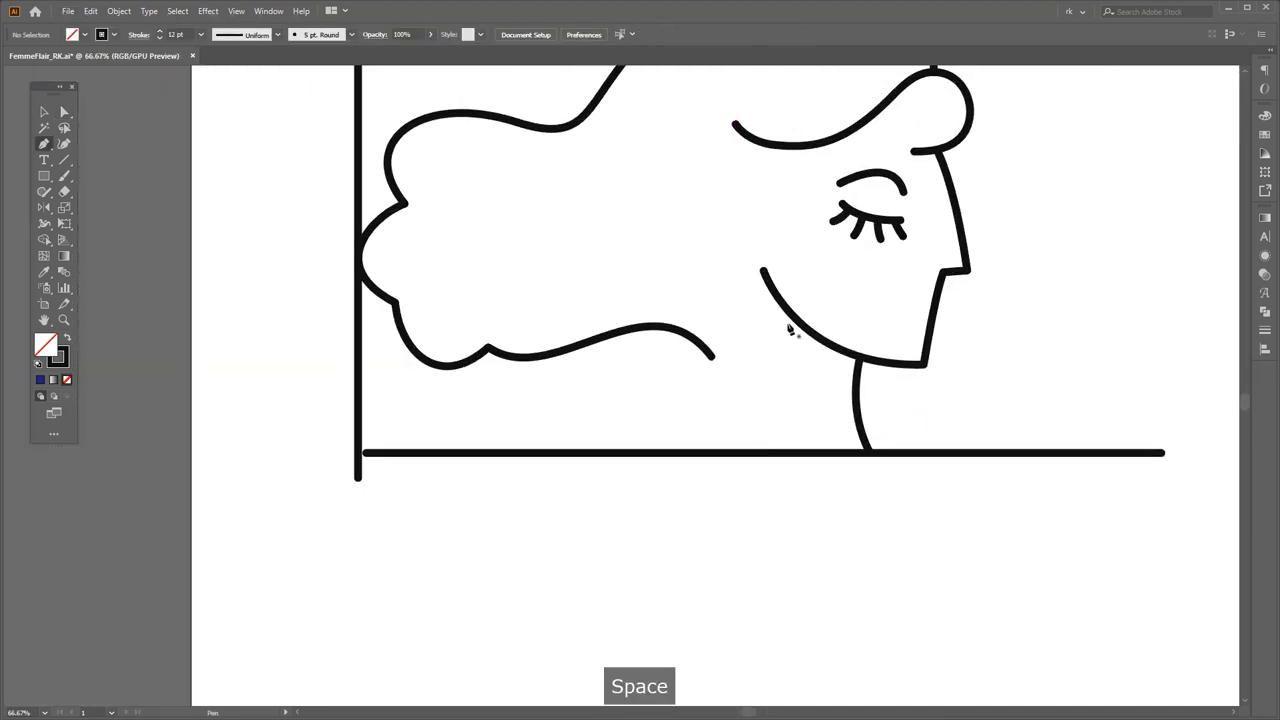
key("a")
key("ctrl+y")
key("ctrl+y")
Step: Draw a wavy hair strand with the Pen tool between the hair's lower edge and the jawline, and adjust its handles
key("p")
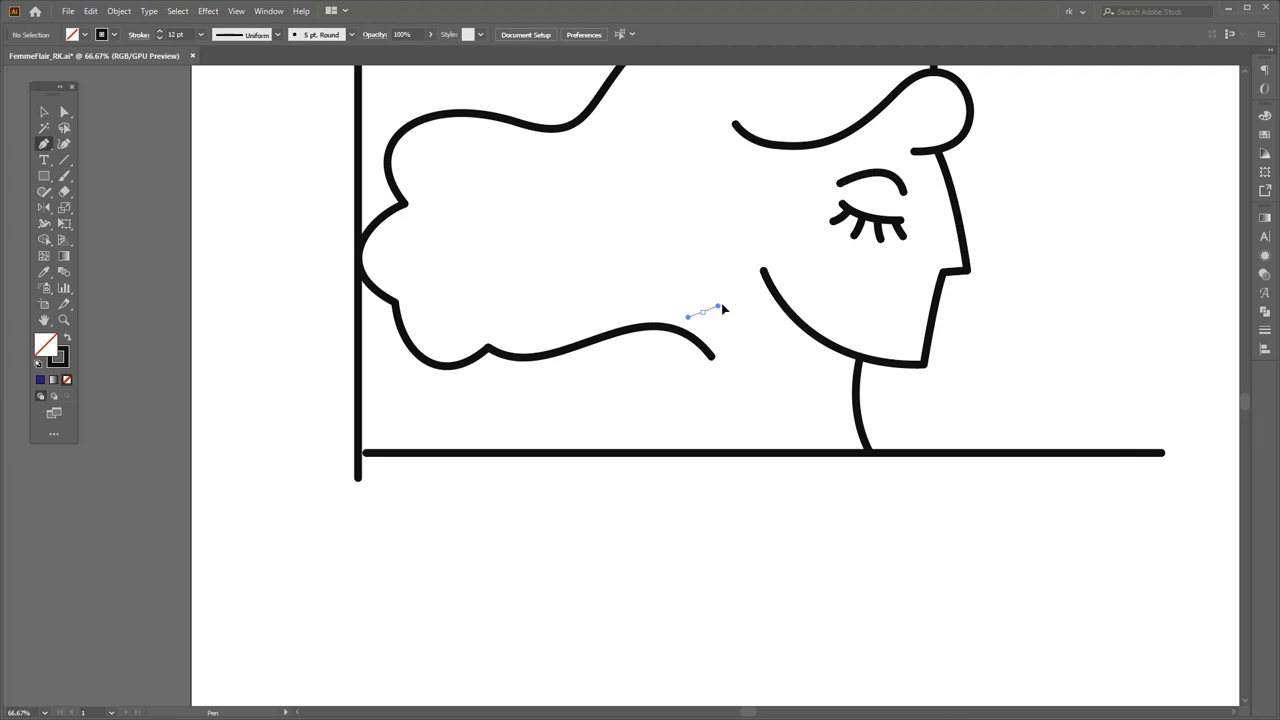
scroll(724, 309, "up", 2)
left_click_drag(812, 332, 833, 322)
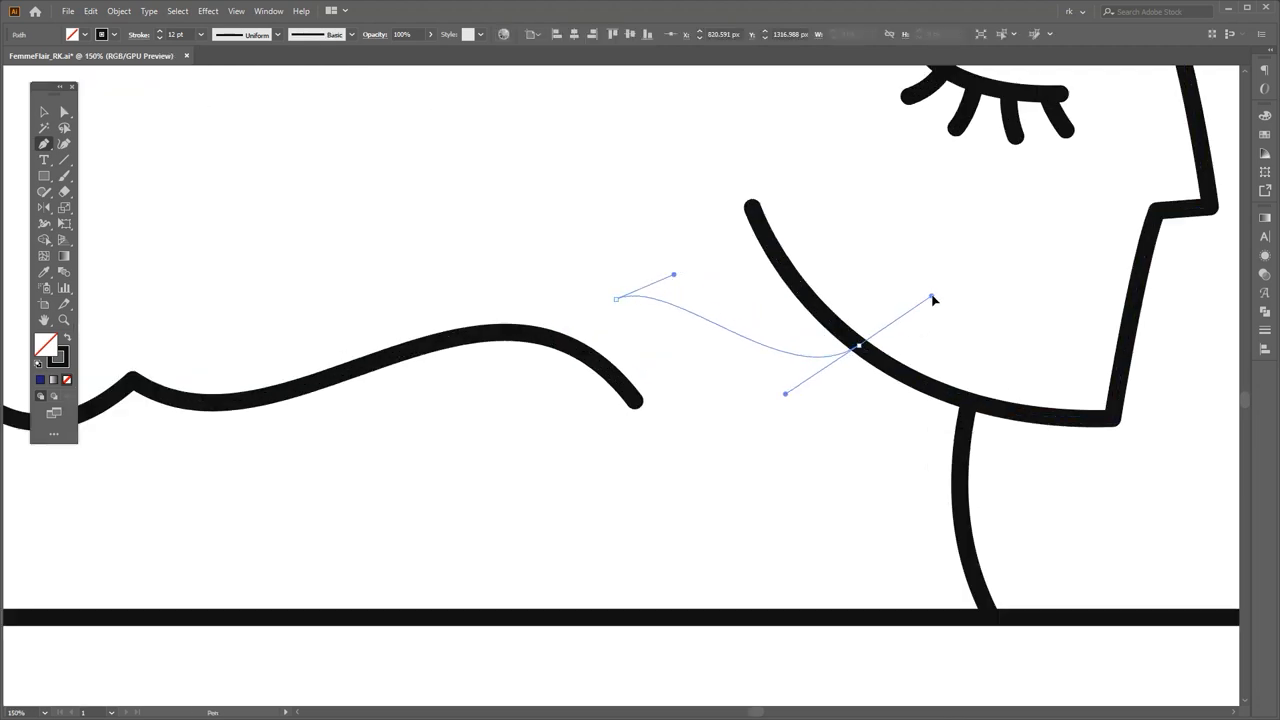
left_click_drag(934, 313, 934, 310)
left_click_drag(674, 274, 755, 314)
key("space")
scroll(755, 314, "down", 2)
key("v")
mouse_move(698, 398)
left_mouse_down()
mouse_move(682, 455)
mouse_move(672, 428)
mouse_move(702, 372)
mouse_move(690, 381)
left_mouse_up()
Step: Draw the back of the neck as a curve from the strand's rear end down to the horizontal line
key("p")
key("ctrl+z")
key("space")
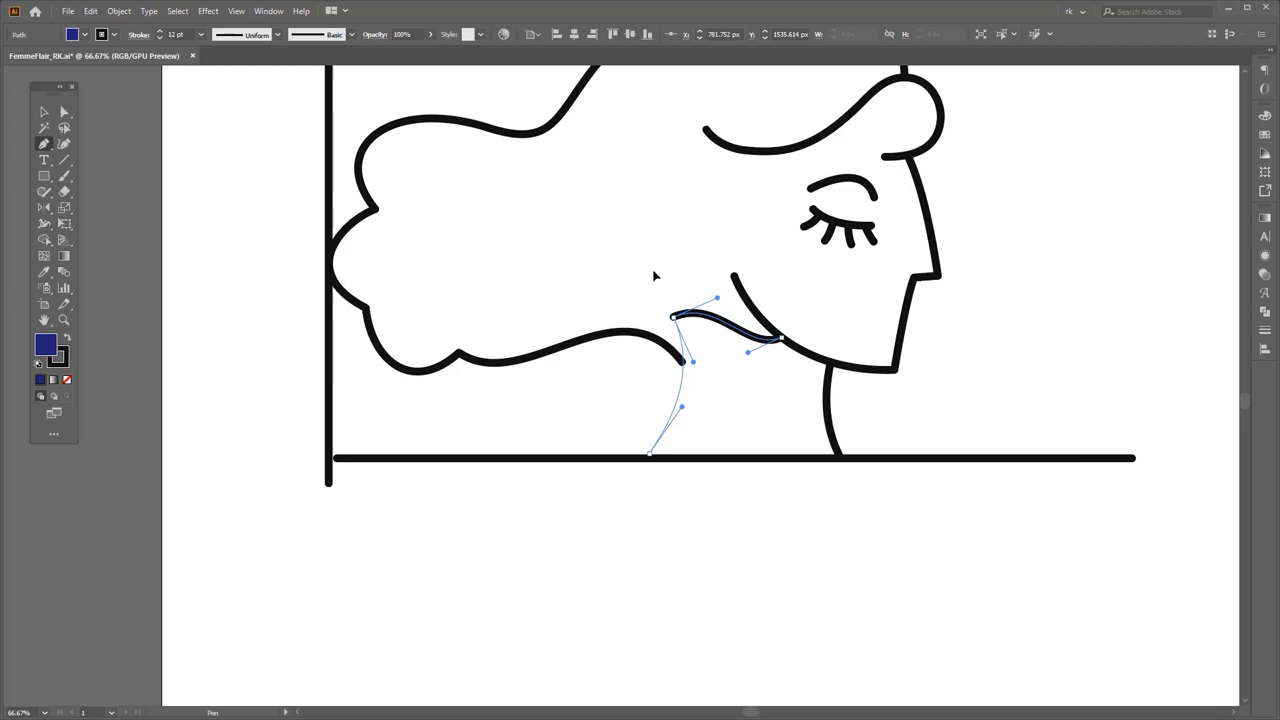
key("a")
scroll(720, 343, "up", 3)
left_click(728, 257)
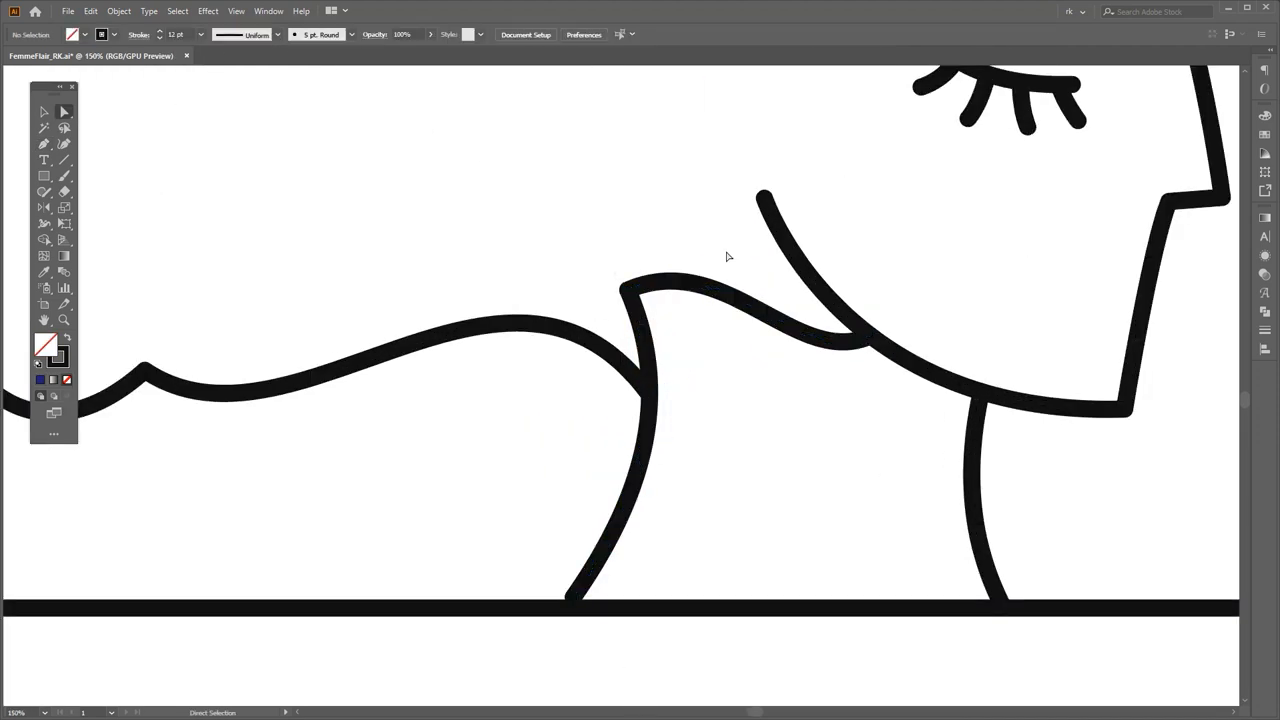
Step: Pull the strand's rear end back into the hair, away from the neck, and arch the strand above the hair's lower edge
key("a")
left_click(635, 287)
left_click_drag(628, 289, 391, 279)
scroll(474, 295, "down", 2)
key("space")
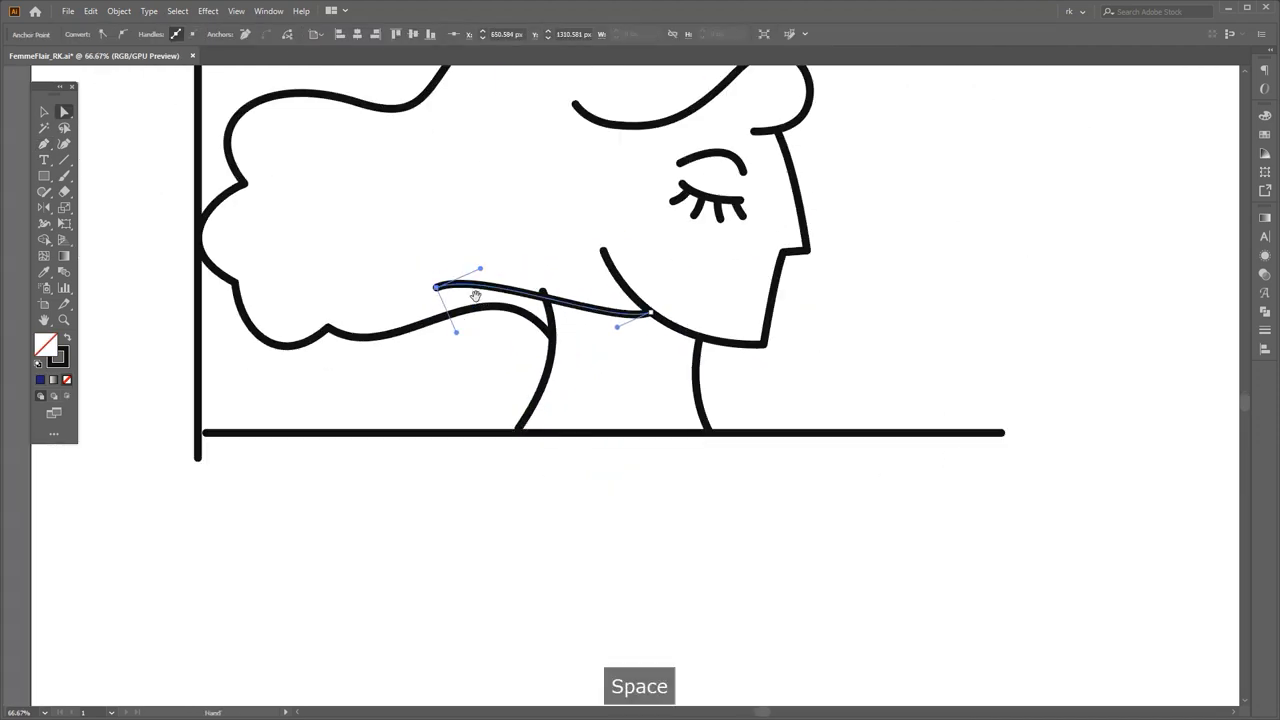
scroll(475, 296, "up", 2)
left_click_drag(583, 271, 678, 220)
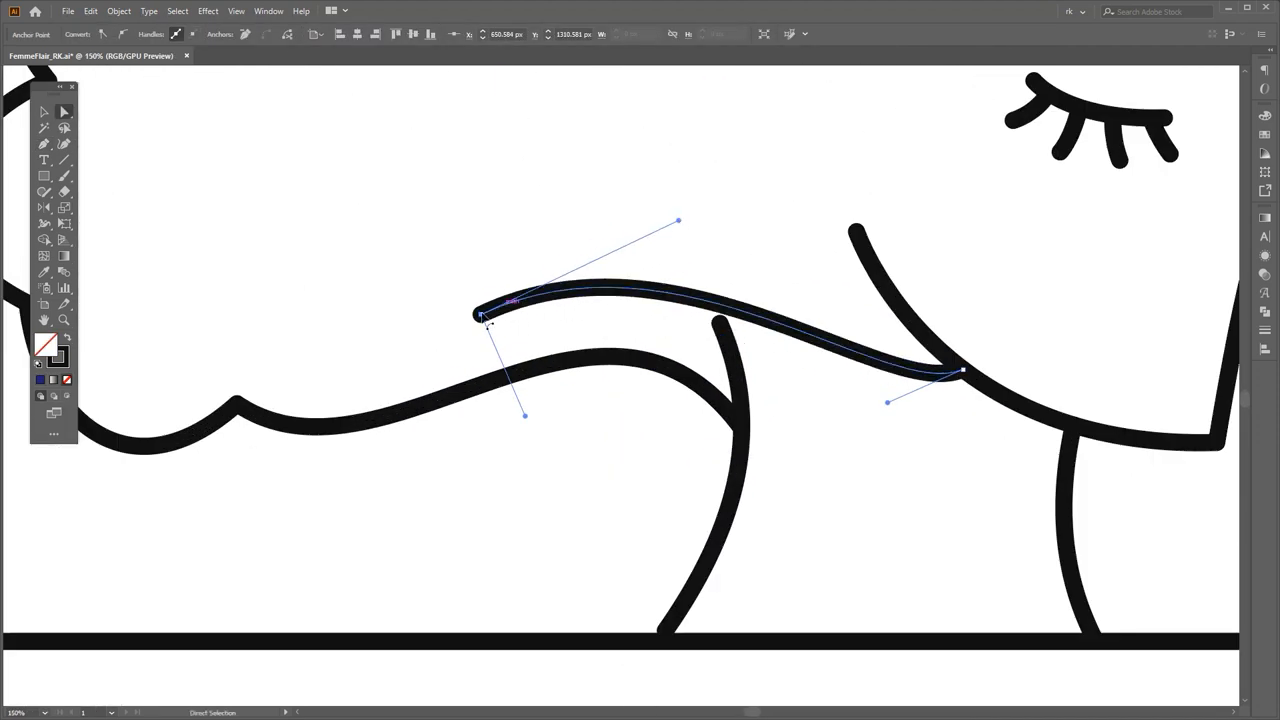
left_click_drag(481, 316, 455, 343)
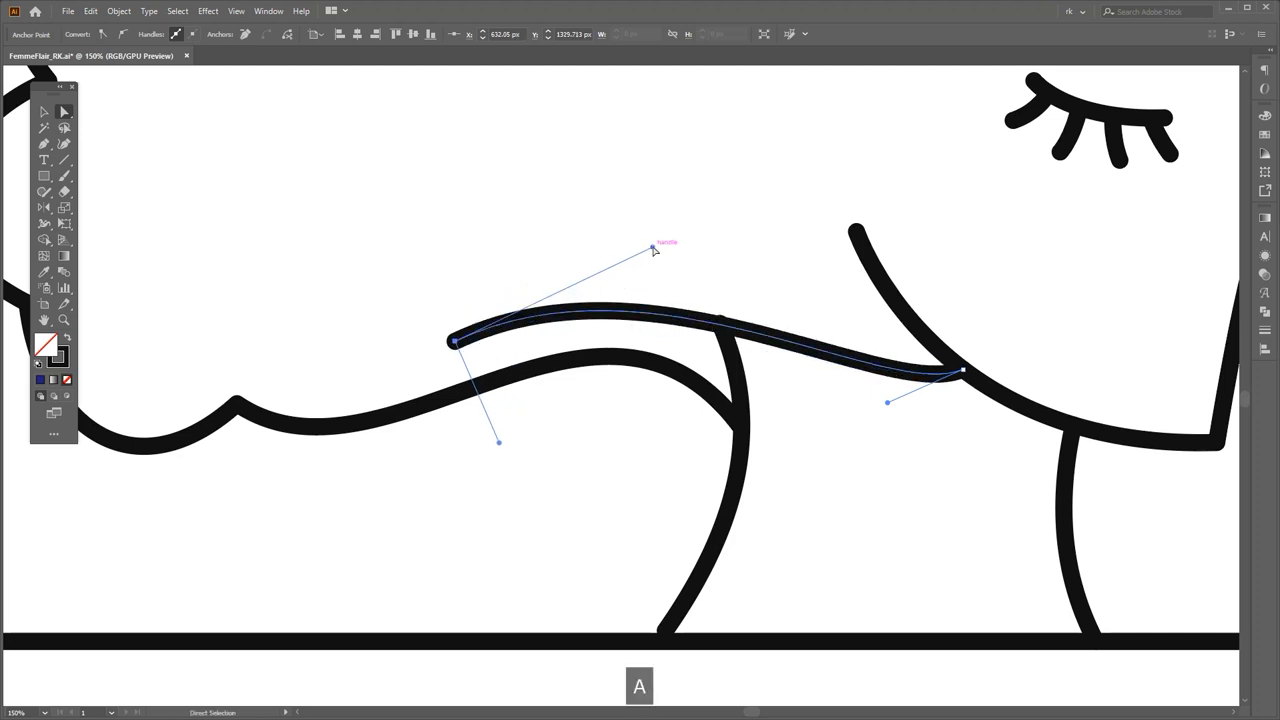
Step: Fine-tune the direction handles at both ends of the strand to smooth its wave into the jawline
left_click_drag(653, 248, 692, 251)
scroll(700, 248, "down", 1)
key("a")
left_click_drag(811, 314, 731, 314)
scroll(833, 306, "up", 1)
left_click(820, 303)
key("a")
left_click(751, 242)
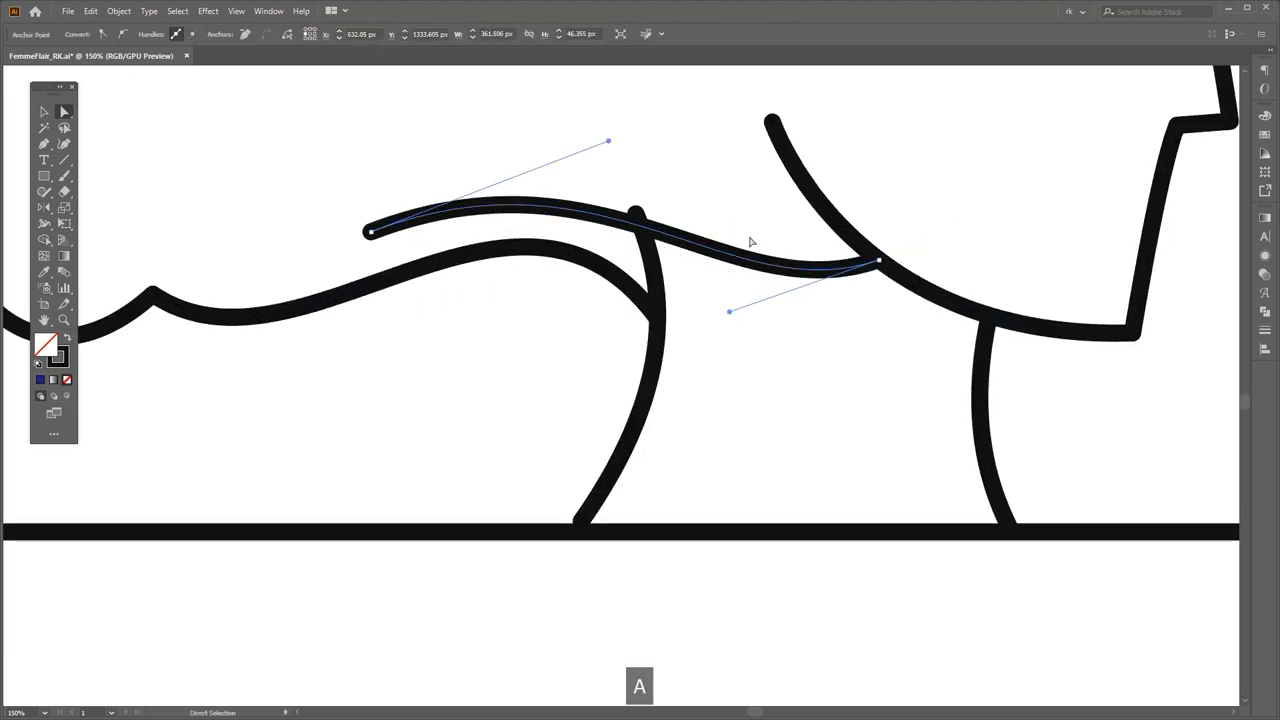
left_click_drag(610, 145, 643, 126)
left_click(571, 323)
Step: Move the end point of the hair outline lower along the back of the neck
key("v")
scroll(591, 323, "down", 3)
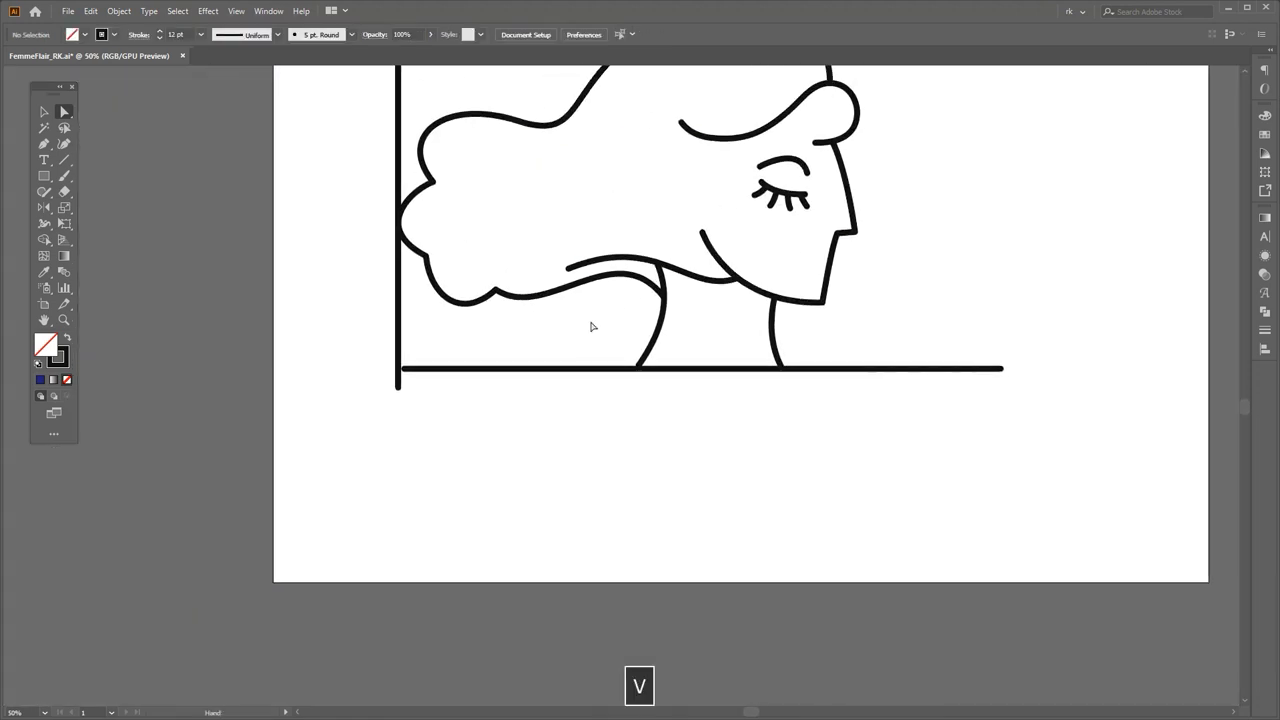
scroll(594, 312, "up", 1)
key("a")
left_click(698, 300)
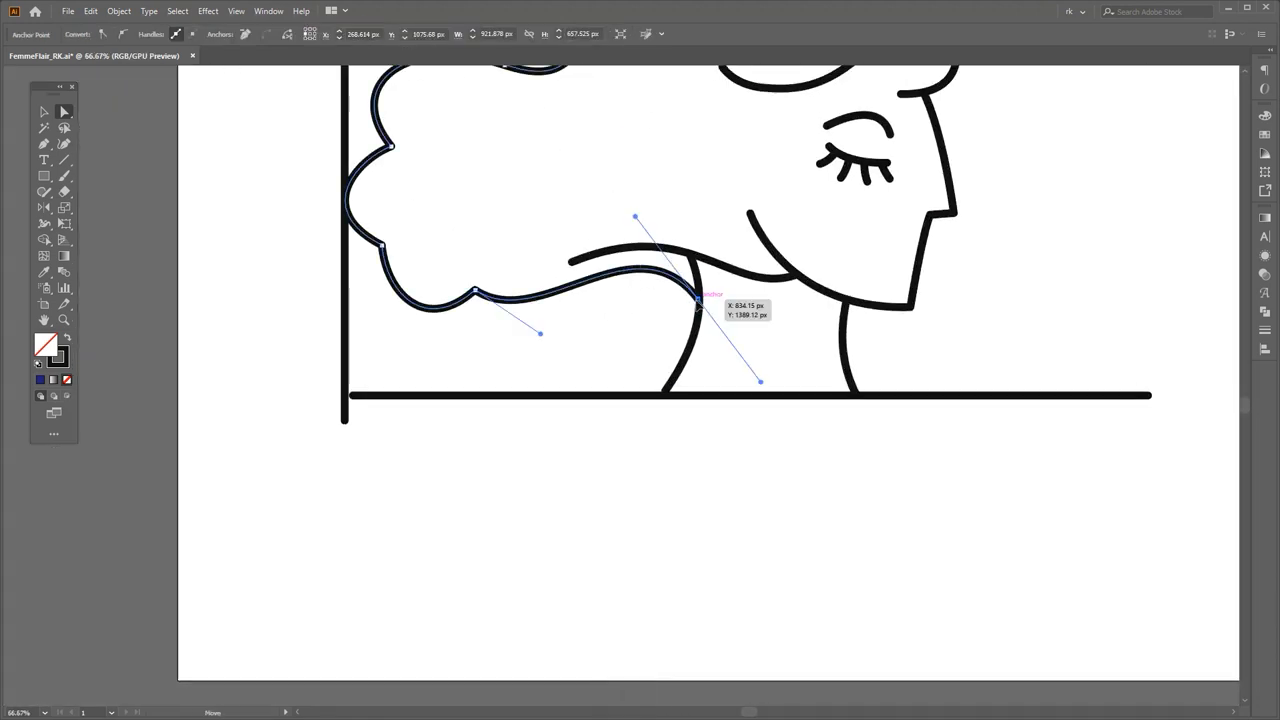
left_click_drag(698, 300, 694, 331)
key("space")
left_click_drag(643, 343, 643, 369)
left_click(643, 376)
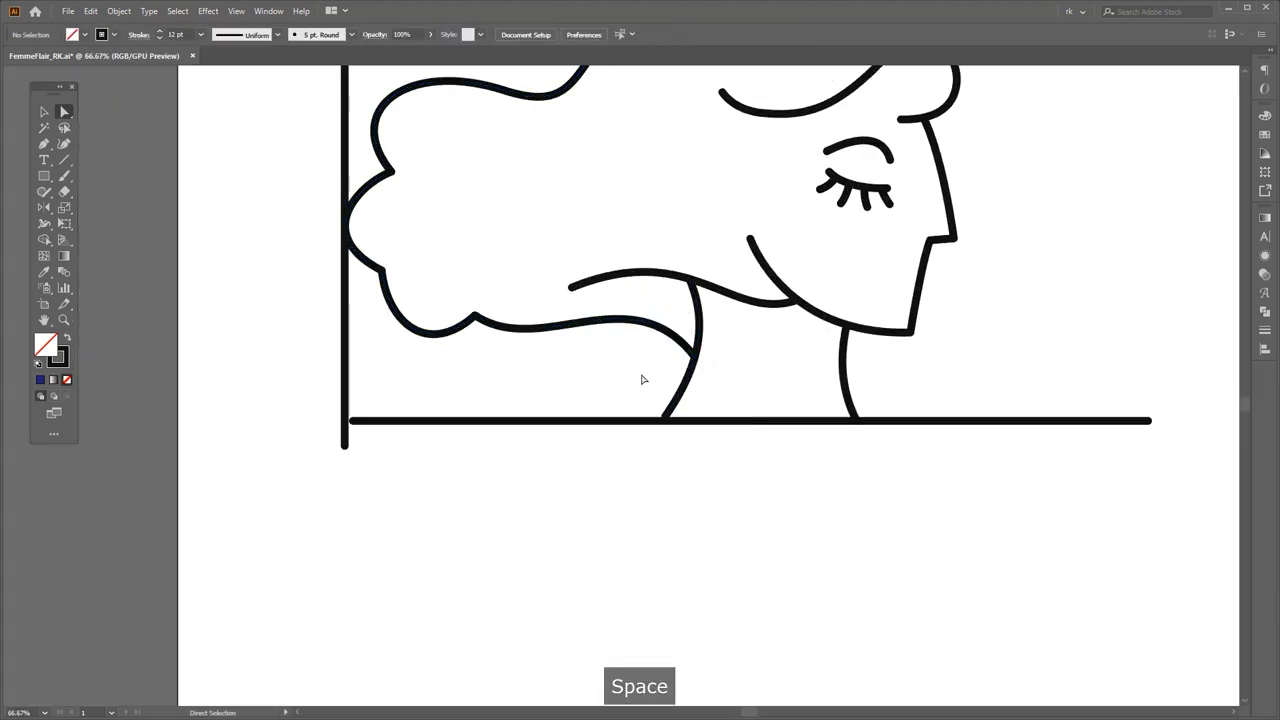
Step: Extend the direction handle at the start of the hair's lower wave to deepen its dip
key("space")
left_click_drag(579, 318, 603, 316)
key("a")
left_click(603, 316)
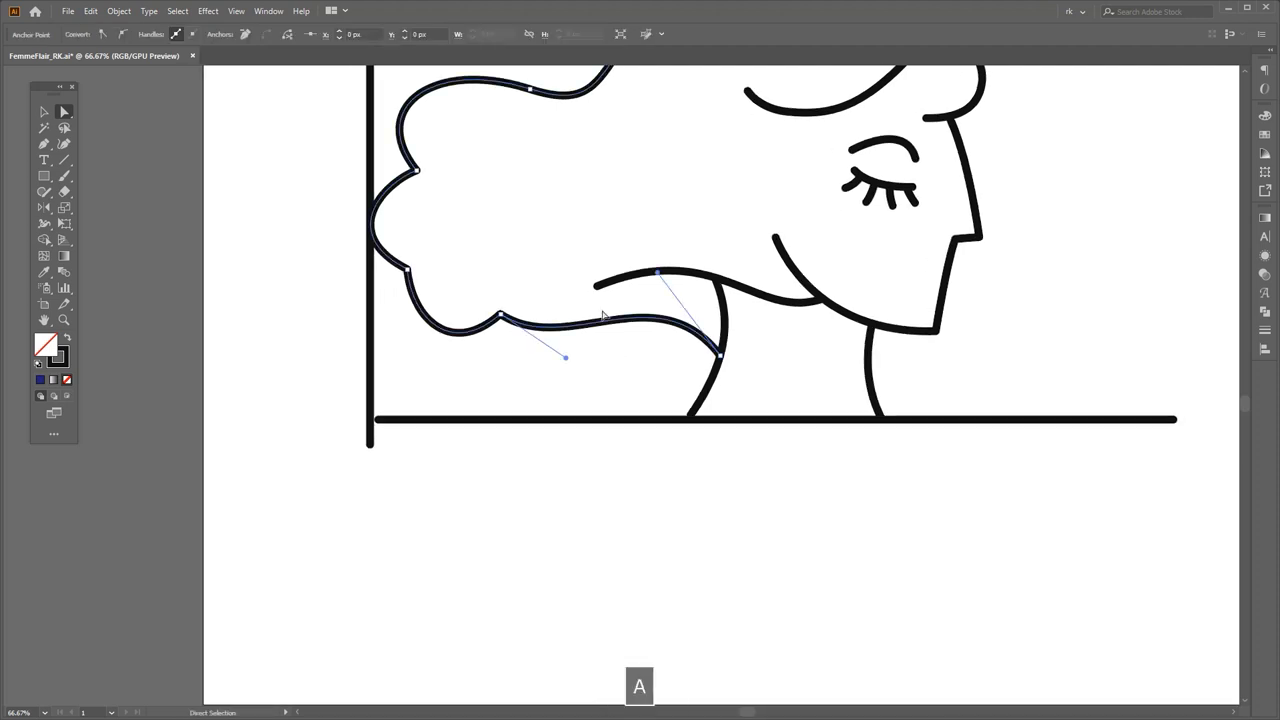
left_click_drag(566, 358, 598, 383)
key("space")
left_click_drag(455, 400, 547, 401)
key("a")
left_click(557, 401)
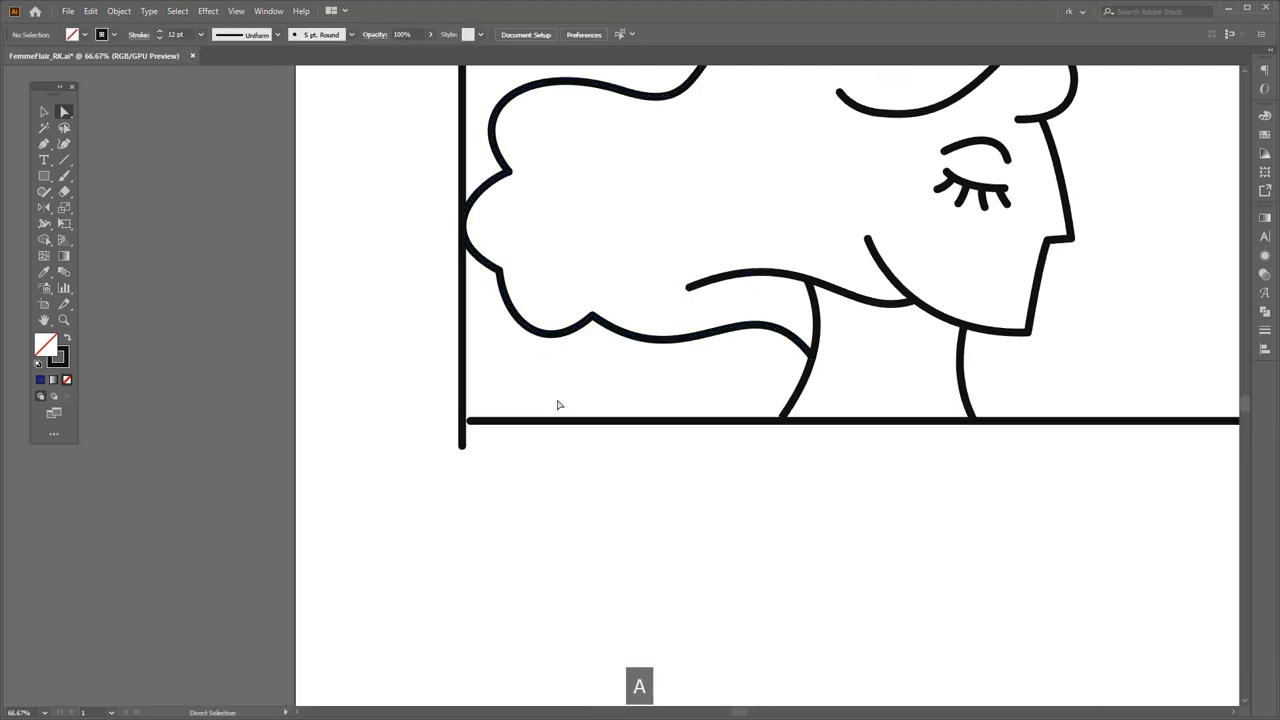
Step: Reshape the bottom scallop of the hair outline by adjusting its curve handles
left_click(542, 333)
left_click_drag(505, 323, 494, 327)
key("space")
left_click_drag(547, 282, 592, 342)
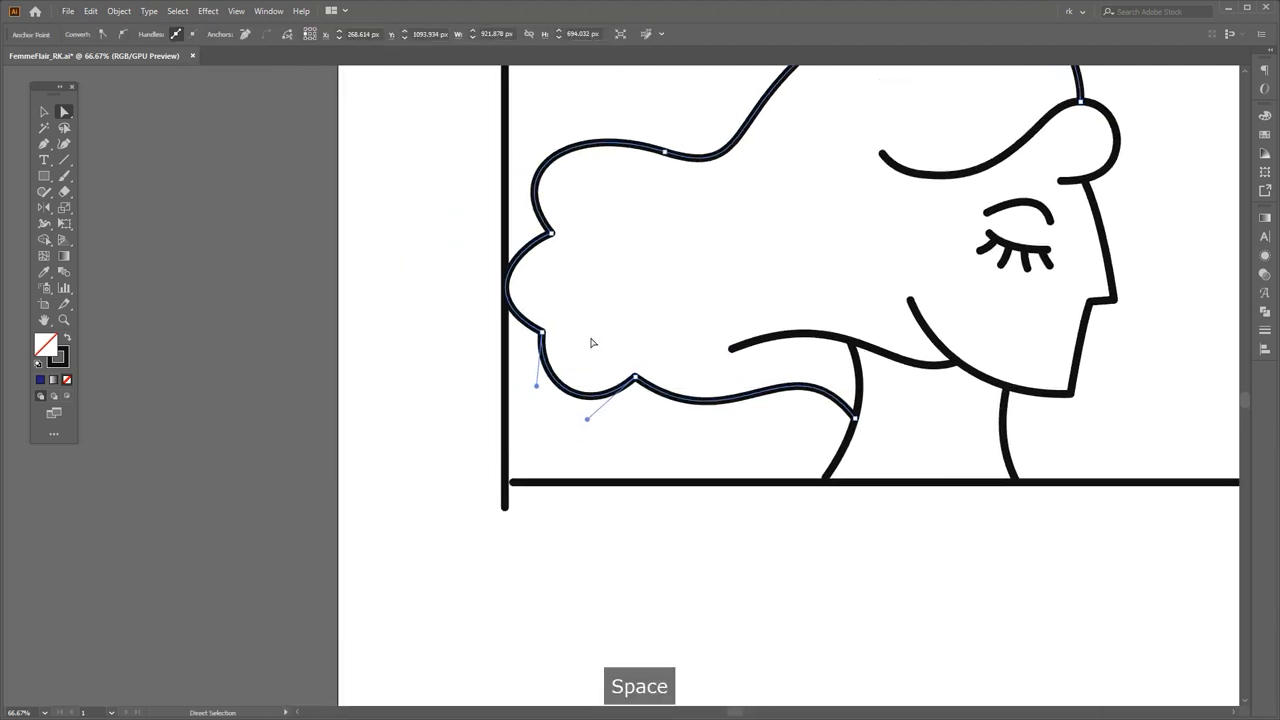
left_click(593, 342)
Step: Nudge the upper anchor of the rear scallop outward and adjust its lower handle to round the curve against the vertical line
key("space")
key("a")
mouse_move(558, 268)
left_mouse_down()
mouse_move(562, 318)
mouse_move(554, 269)
left_mouse_up()
left_click(557, 283)
scroll(557, 283, "up", 1)
left_click(573, 315)
key("a")
left_click(518, 314)
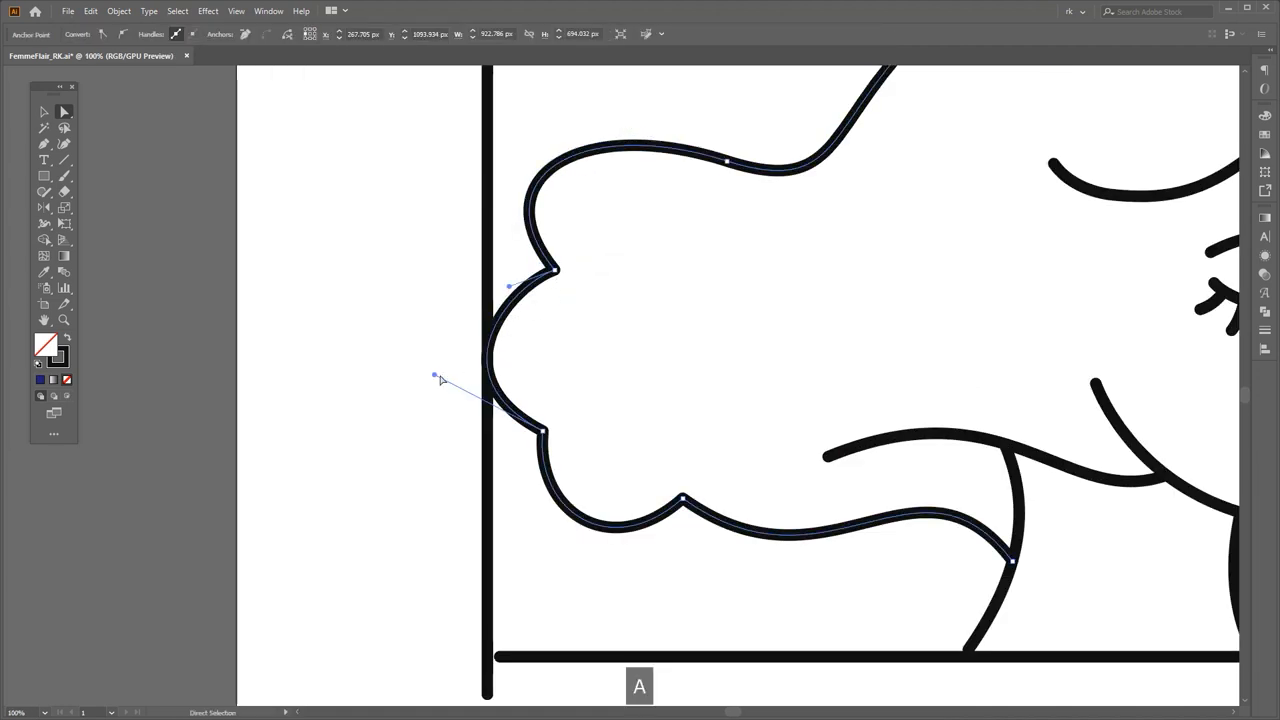
left_click_drag(436, 376, 440, 364)
left_click(620, 339)
scroll(625, 338, "down", 2)
key("space")
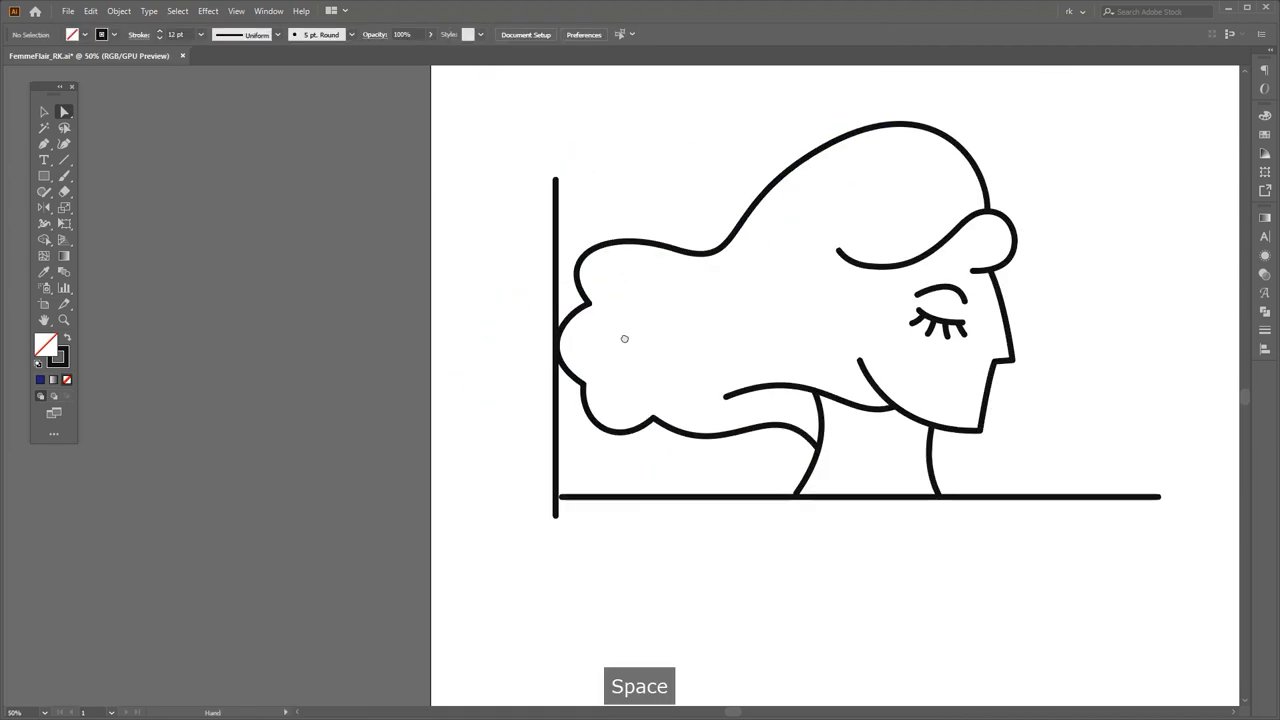
Step: Smooth the crown of the hair outline by shortening its rear direction handle and shifting the crown anchor slightly down toward the face
key("v")
left_click_drag(660, 333, 628, 333)
key("a")
left_click(669, 241)
key("space")
left_click_drag(669, 241, 525, 303)
key("a")
left_click_drag(574, 211, 610, 241)
key("a")
left_click_drag(676, 209, 681, 217)
Step: Fine-tune the direction handle leading out of the dip in the upper hair outline
left_click(672, 272)
key("a")
left_click(620, 265)
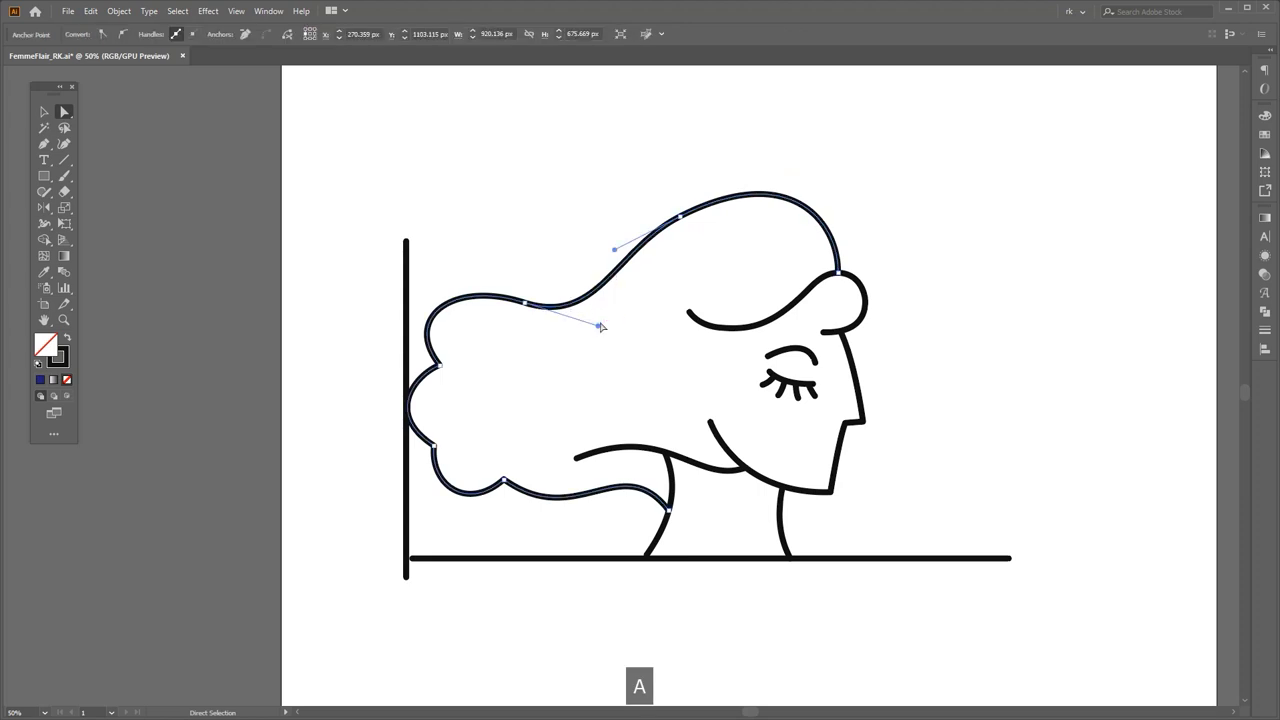
left_click_drag(601, 327, 607, 325)
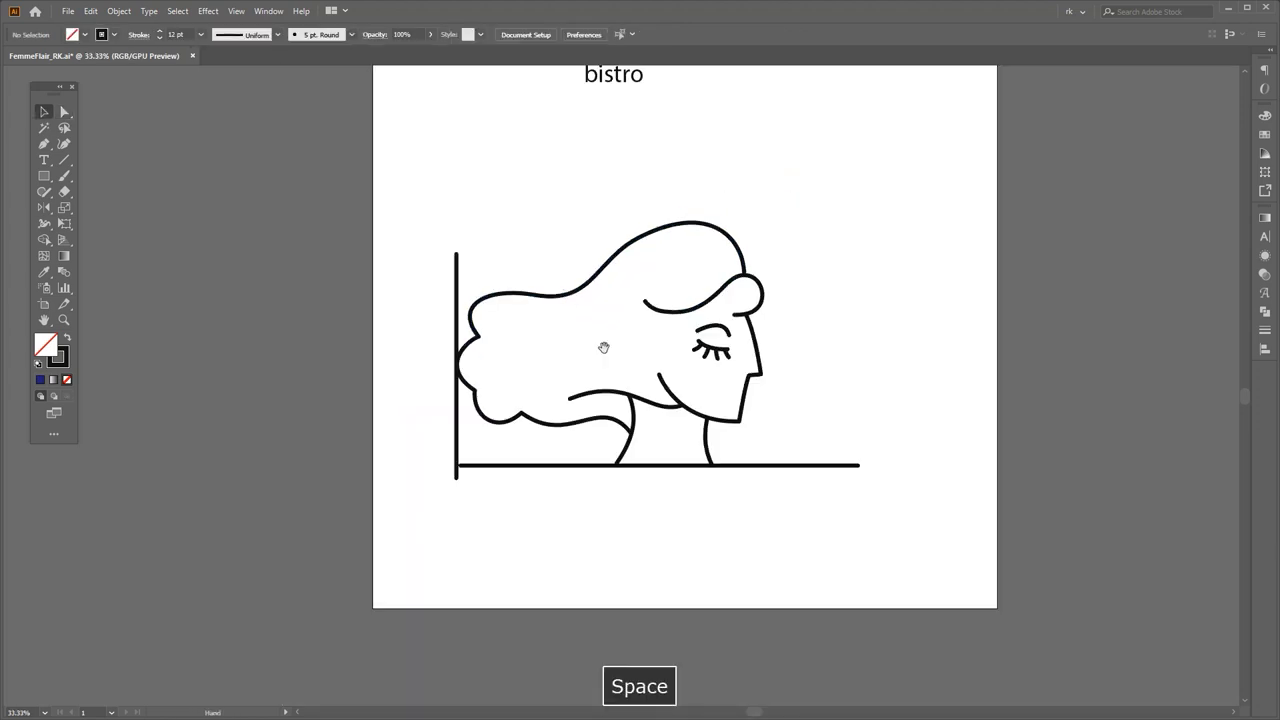
left_click_drag(603, 347, 600, 300)
key("v")
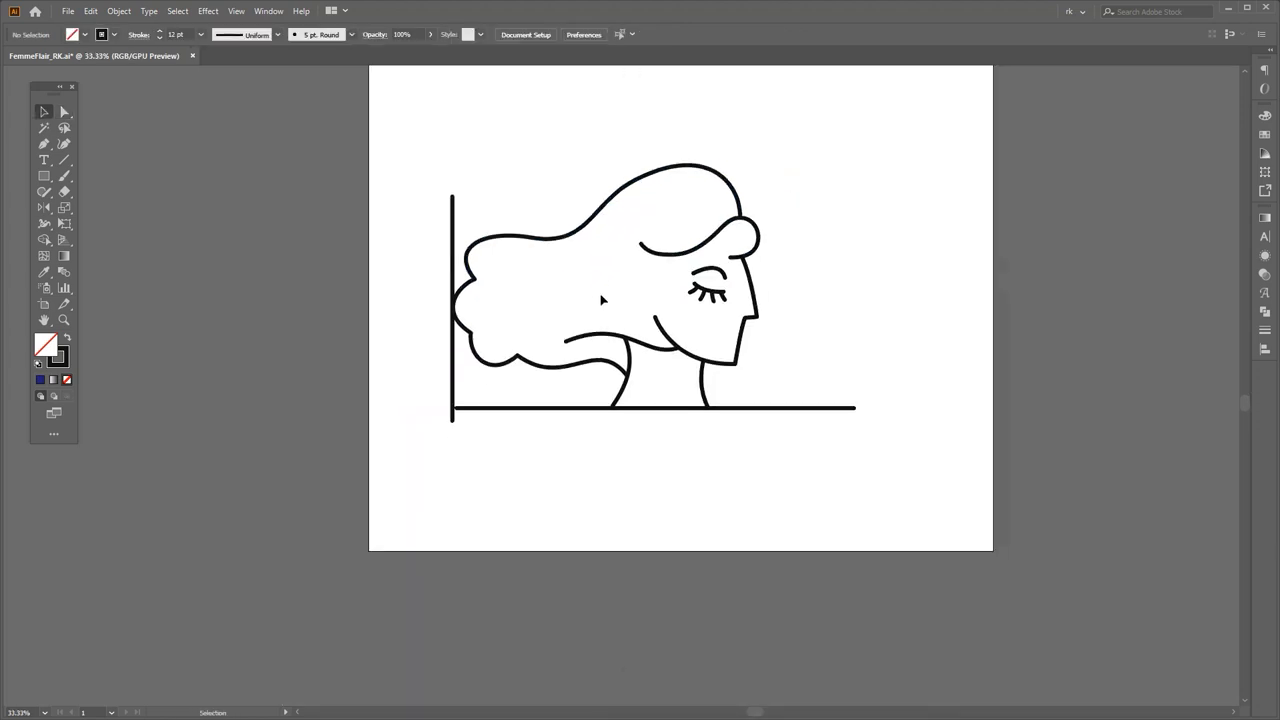
Step: Straighten the upper part of the back neck line by adjusting its curve handle
scroll(650, 385, "up", 2)
key("a")
left_click(604, 335)
scroll(614, 344, "up", 1)
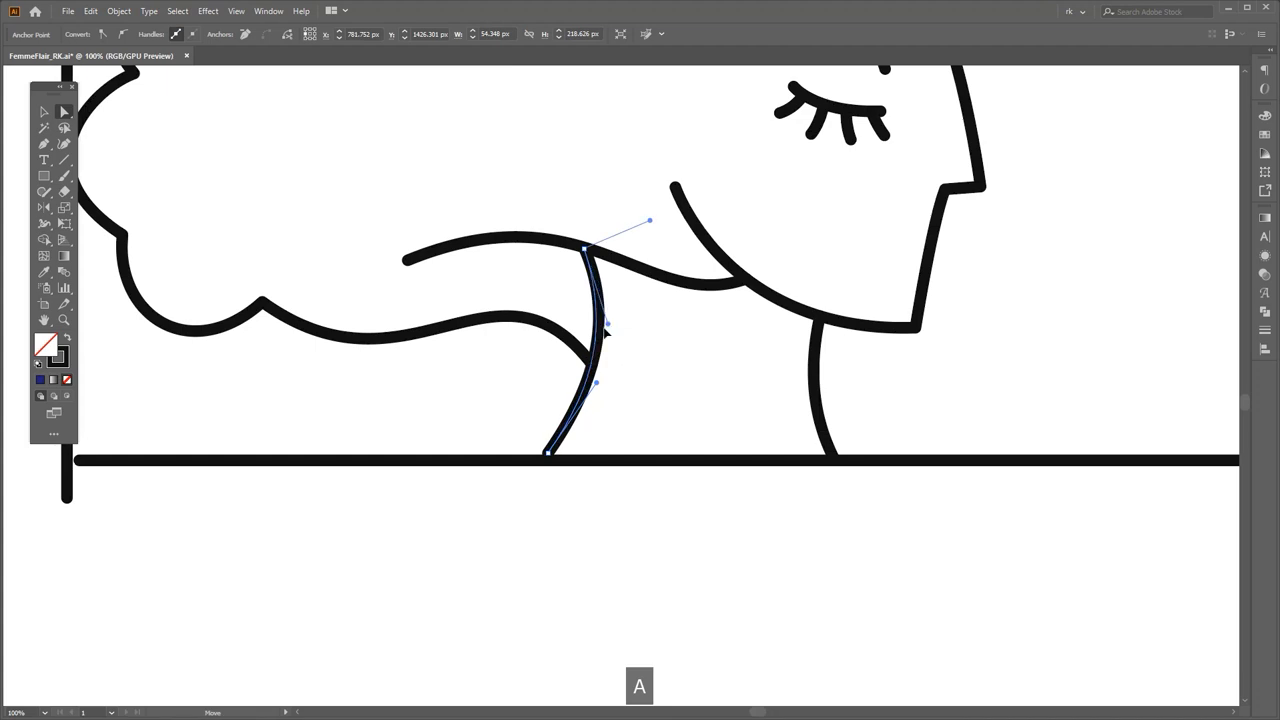
left_click_drag(604, 333, 628, 383)
key("a")
key("space")
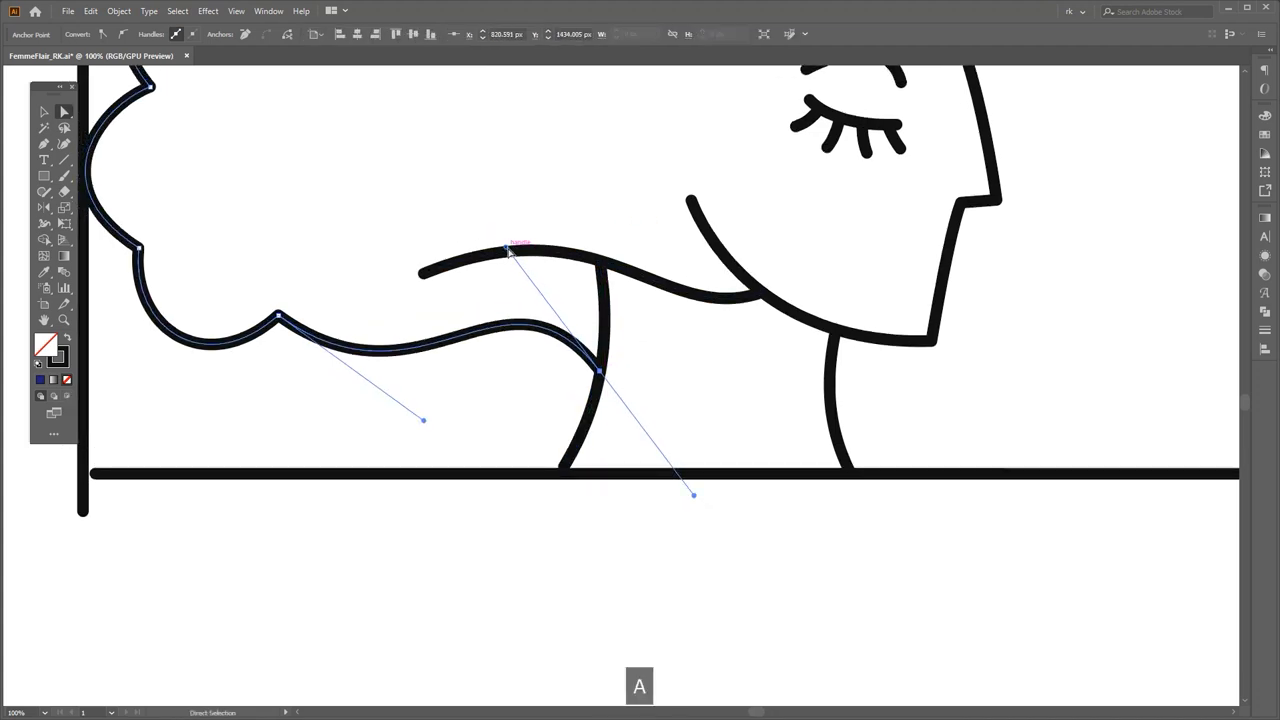
Step: Reshape the lower hair wave by steepening its handle at the neck and deepening the dip with the handle at its other end
left_click_drag(507, 248, 568, 246)
key("space")
left_click_drag(490, 375, 522, 377)
key("a")
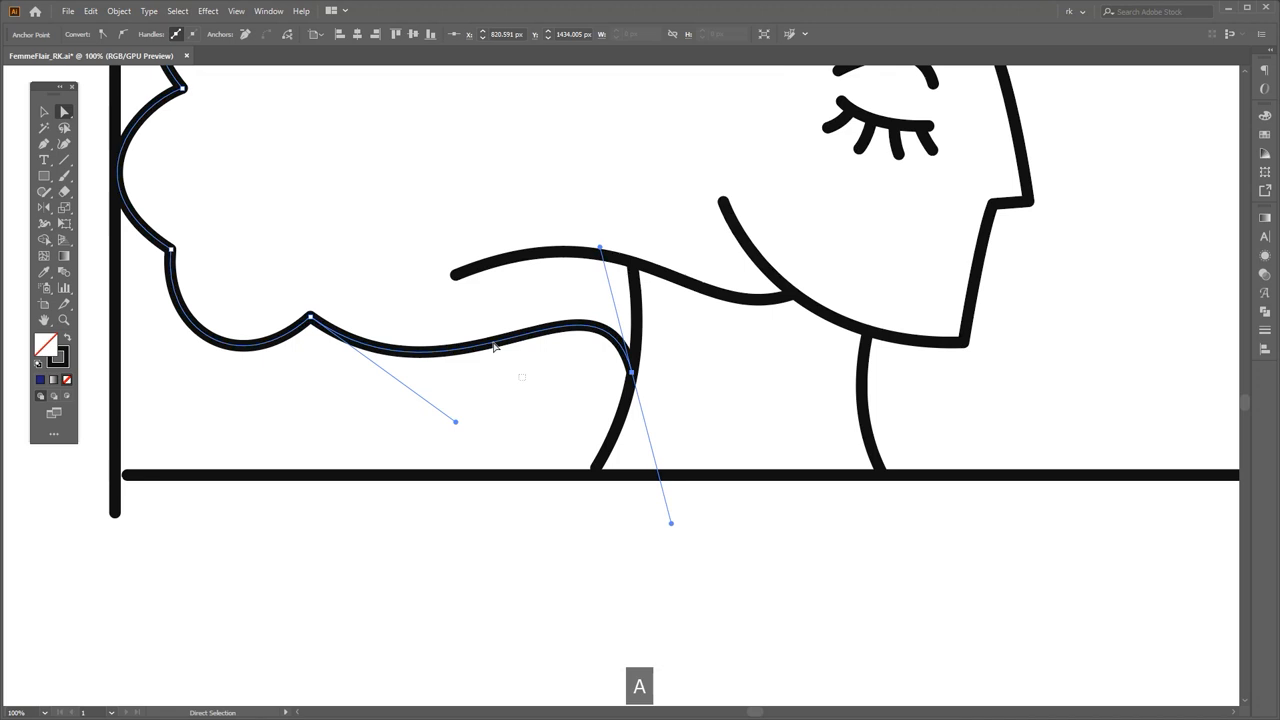
left_click_drag(456, 422, 469, 456)
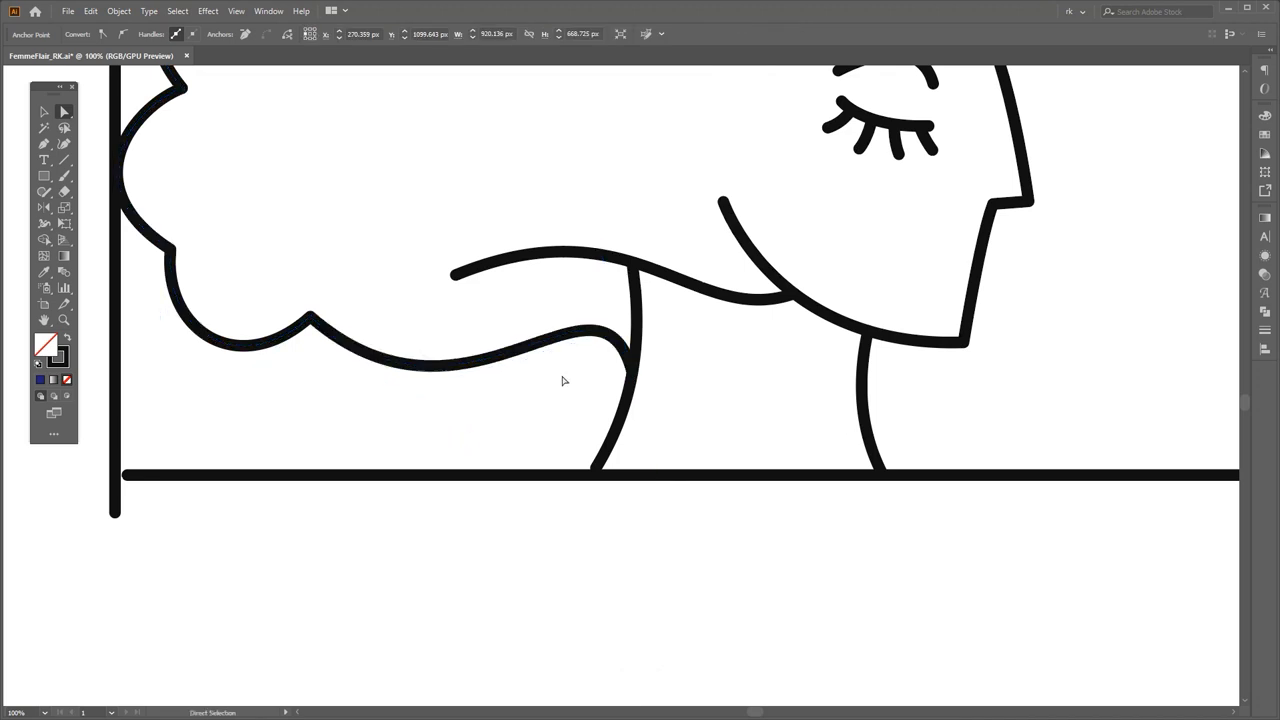
left_click_drag(561, 377, 600, 312)
left_click_drag(600, 248, 581, 238)
left_click_drag(581, 238, 580, 238)
key("a")
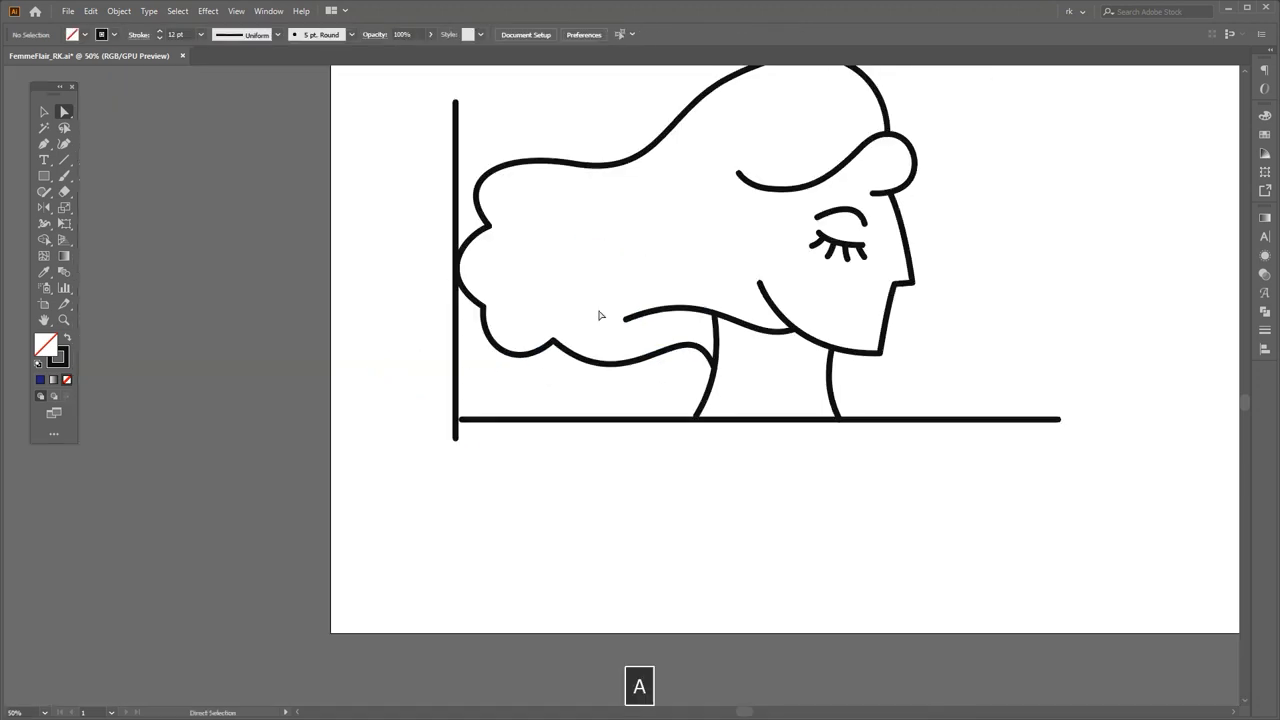
Step: Nudge the anchor between the bottom scallop and the lower wave toward the neck and adjust the scallop's curve handle
left_click(553, 341)
scroll(553, 341, "up", 2)
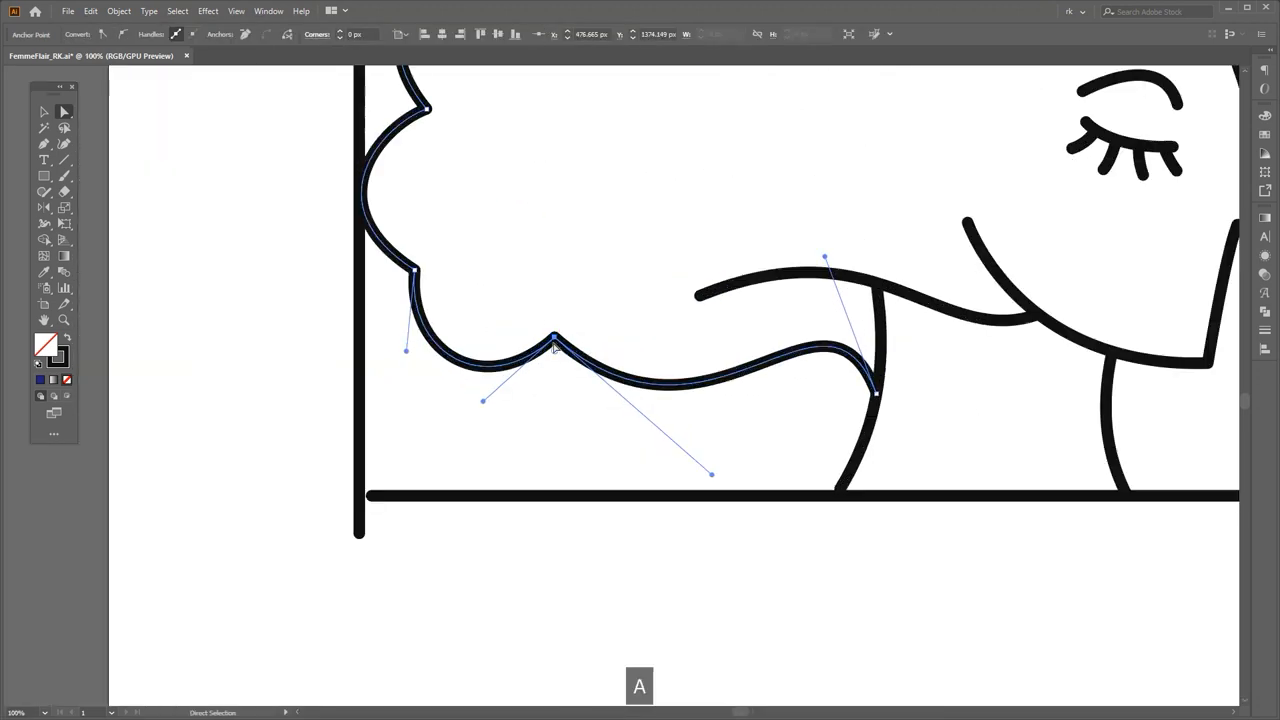
left_click_drag(554, 339, 564, 341)
left_click_drag(500, 386, 514, 408)
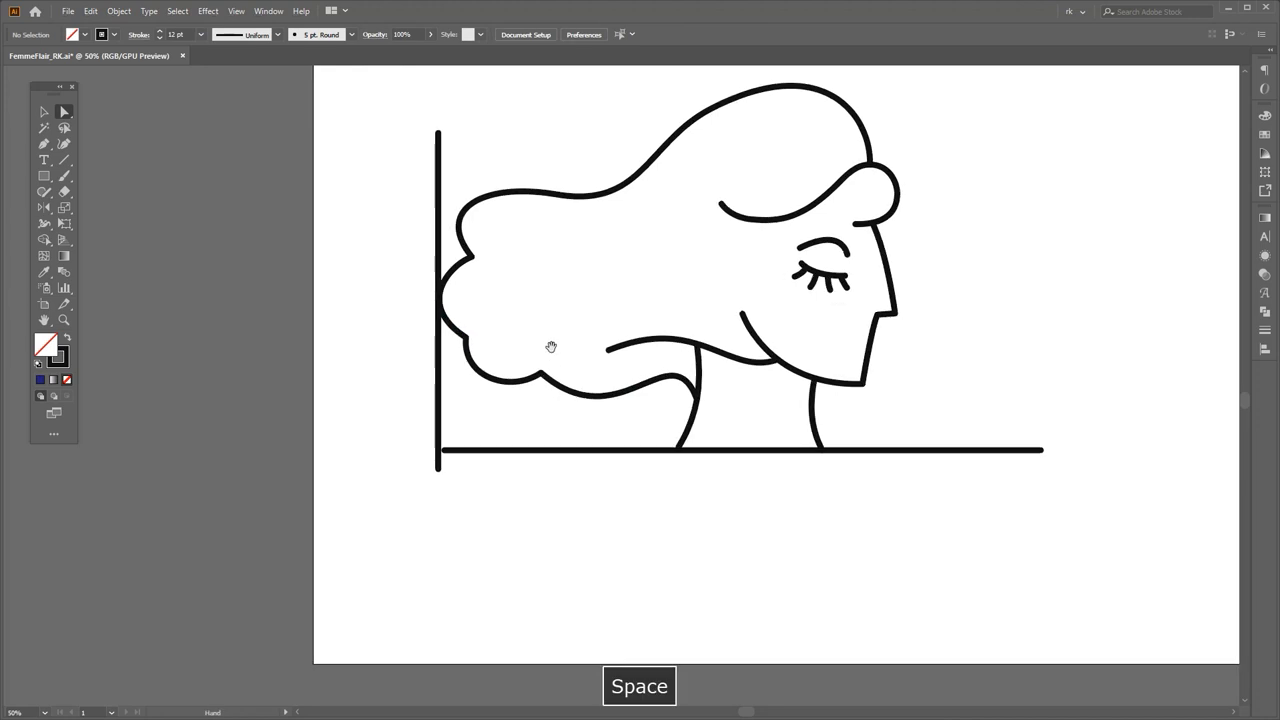
key("space")
mouse_move(633, 360)
left_mouse_down()
mouse_move(756, 416)
mouse_move(697, 425)
left_mouse_up()
Step: Extend the jawline with the Pen tool in a curve up across the hair, and lengthen the handle at its join to smooth the transition
key("p")
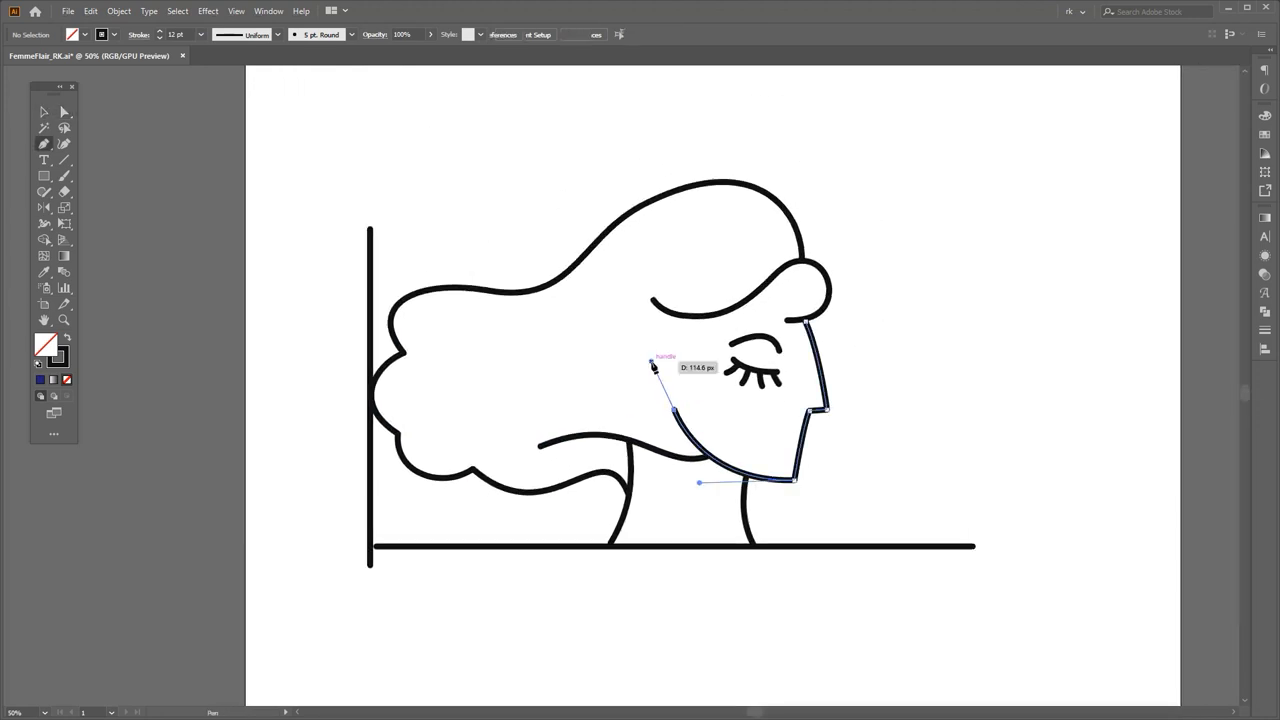
key("space")
left_click_drag(628, 353, 661, 402)
left_click_drag(527, 271, 566, 334)
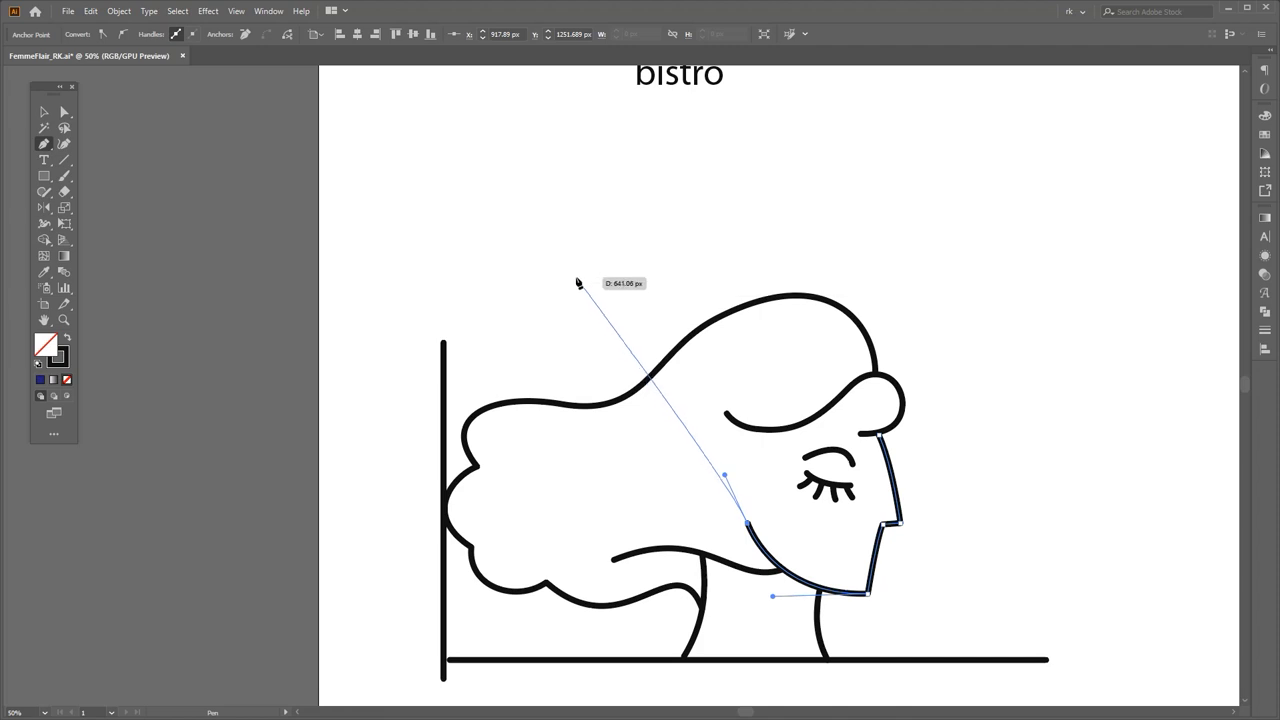
left_click_drag(577, 283, 600, 117)
key("a")
left_click_drag(724, 474, 710, 435)
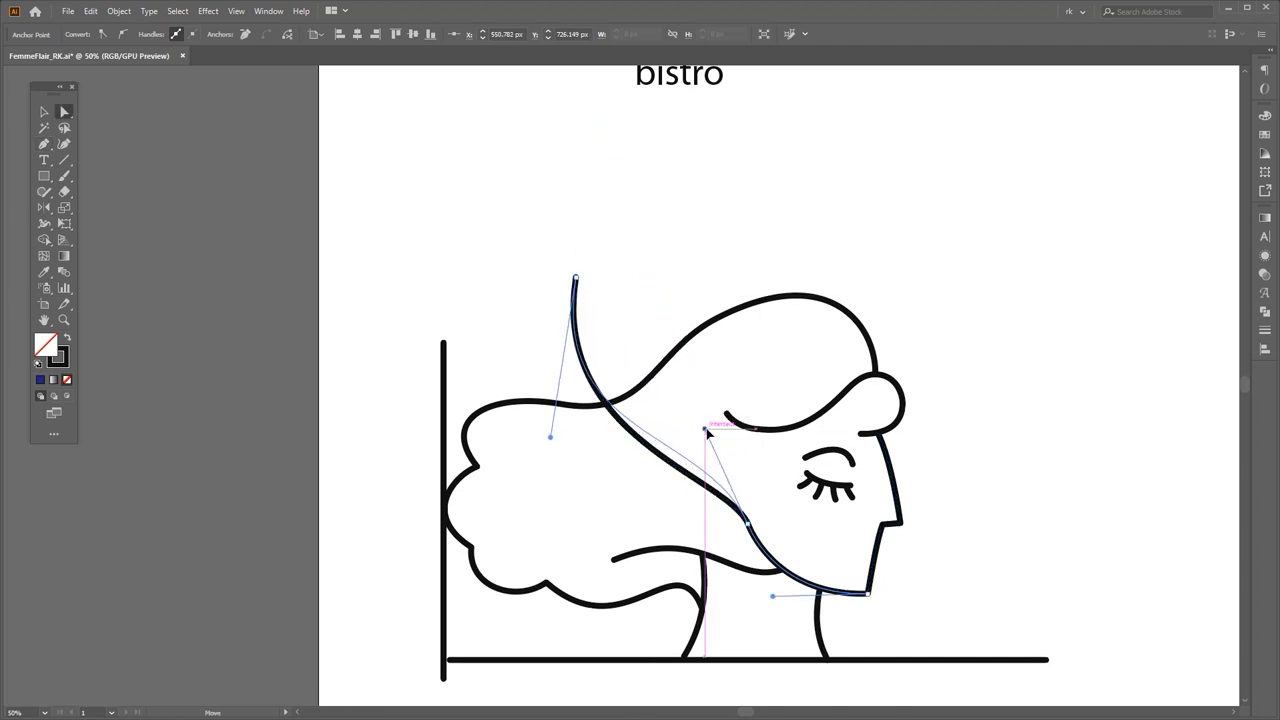
left_click_drag(708, 432, 704, 430)
Step: Refine the jawline extension by adjusting its curve handles and nudging its upper end point
key("v")
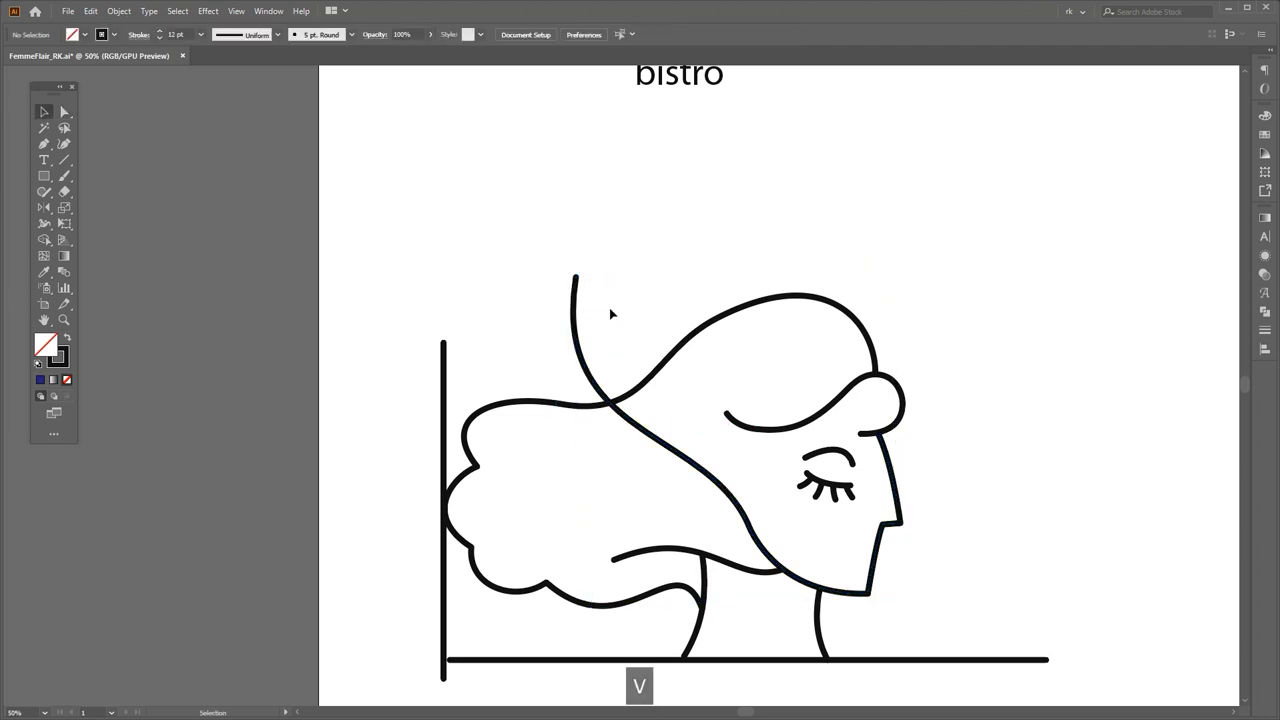
key("a")
mouse_move(551, 440)
left_mouse_down()
mouse_move(574, 452)
mouse_move(551, 438)
mouse_move(562, 417)
left_mouse_up()
left_click(614, 325)
key("a")
left_click(575, 278)
left_click(600, 304)
key("a")
left_click_drag(576, 278, 584, 296)
key("a")
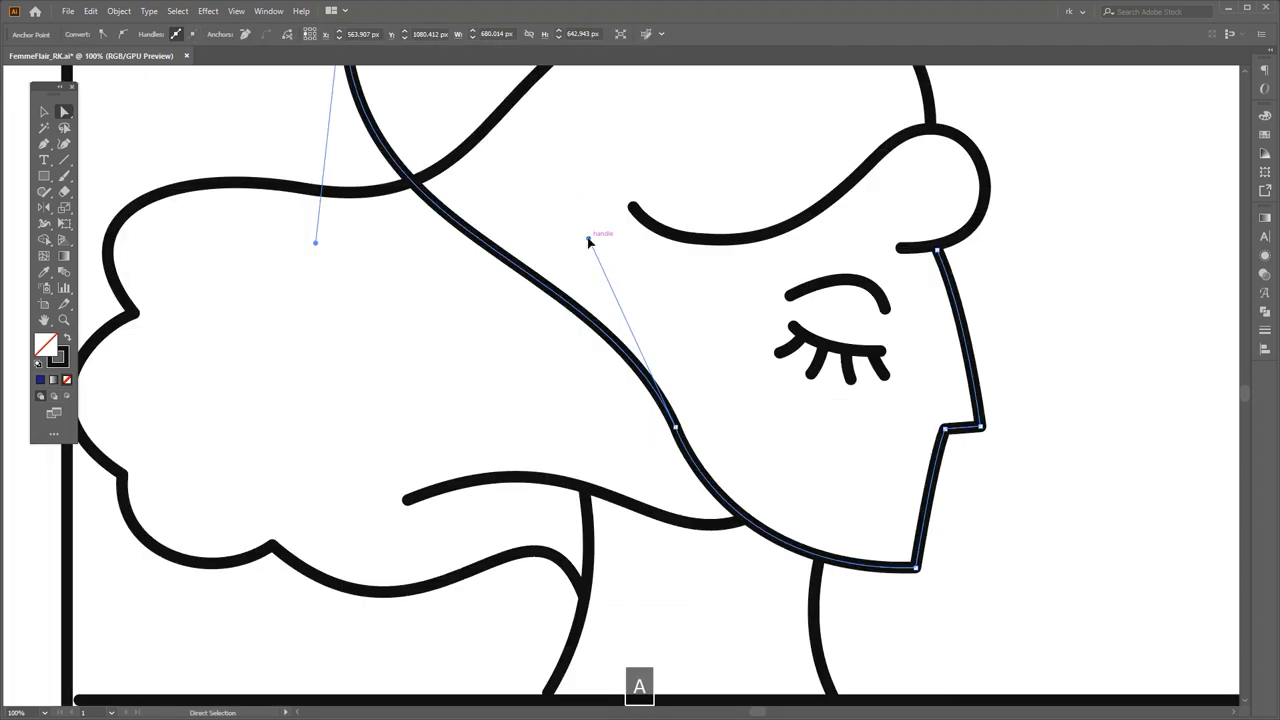
left_click_drag(588, 240, 577, 226)
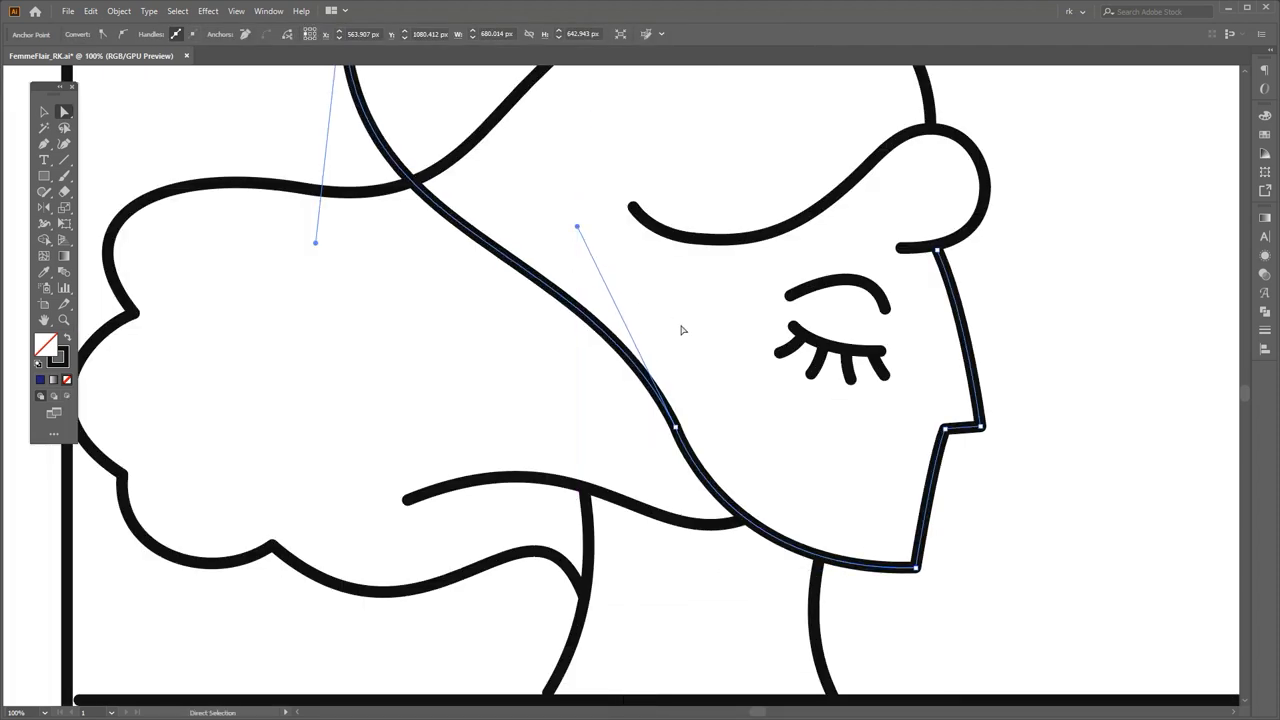
key("space")
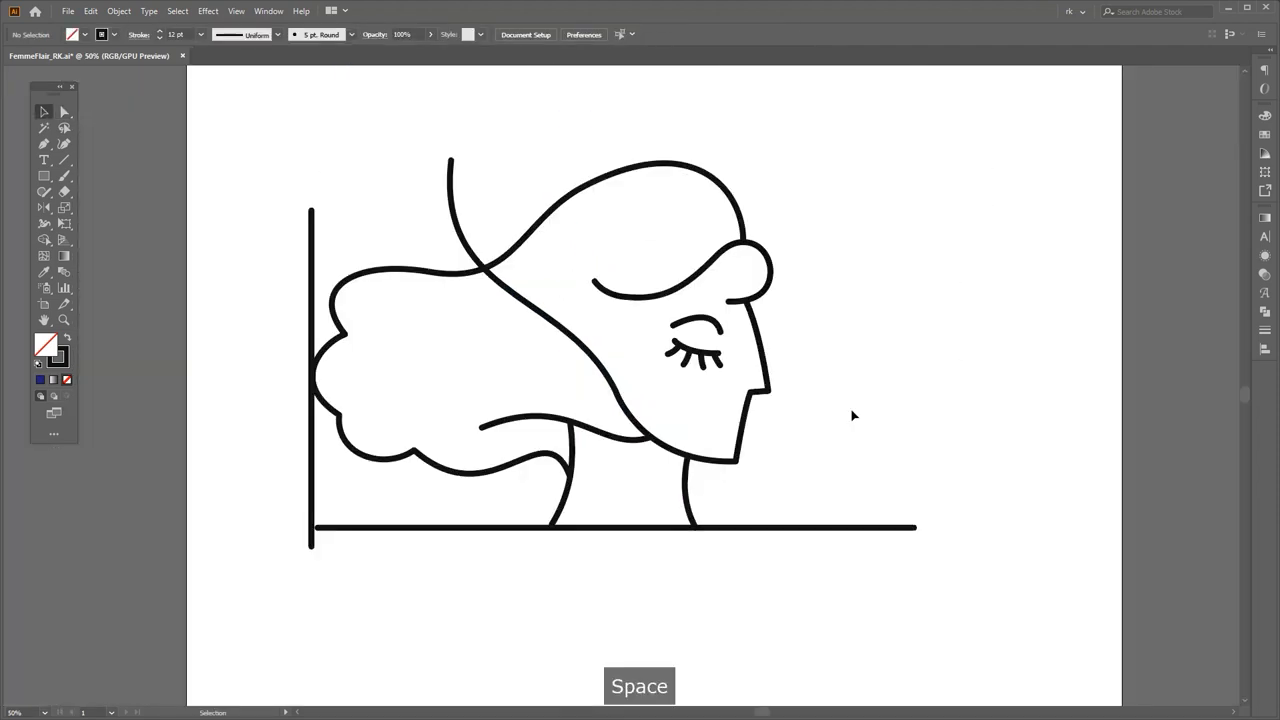
Step: Draw a narrow leaf-shaped loop with the Pen tool in the empty area in front of the face
left_click_drag(851, 414, 811, 448)
key("p")
key("space")
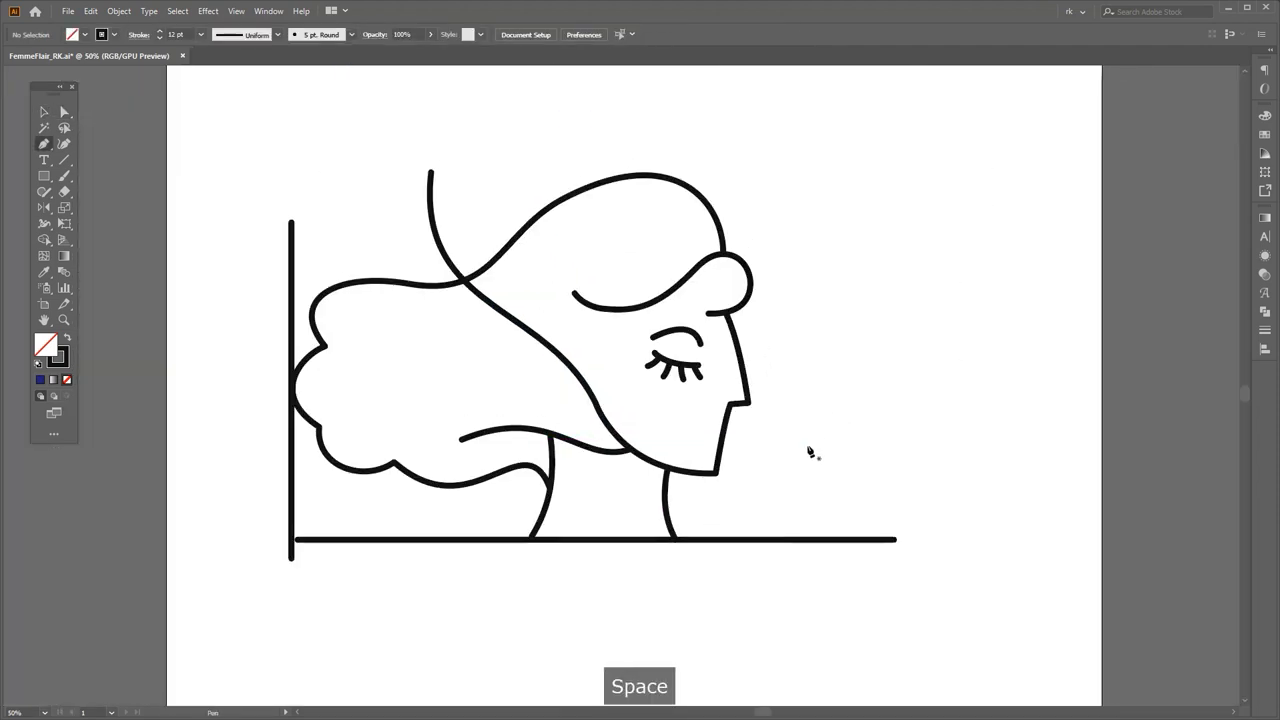
scroll(808, 389, "up", 1)
key("space")
left_click_drag(808, 389, 741, 399)
left_click_drag(792, 399, 804, 334)
scroll(816, 386, "up", 3)
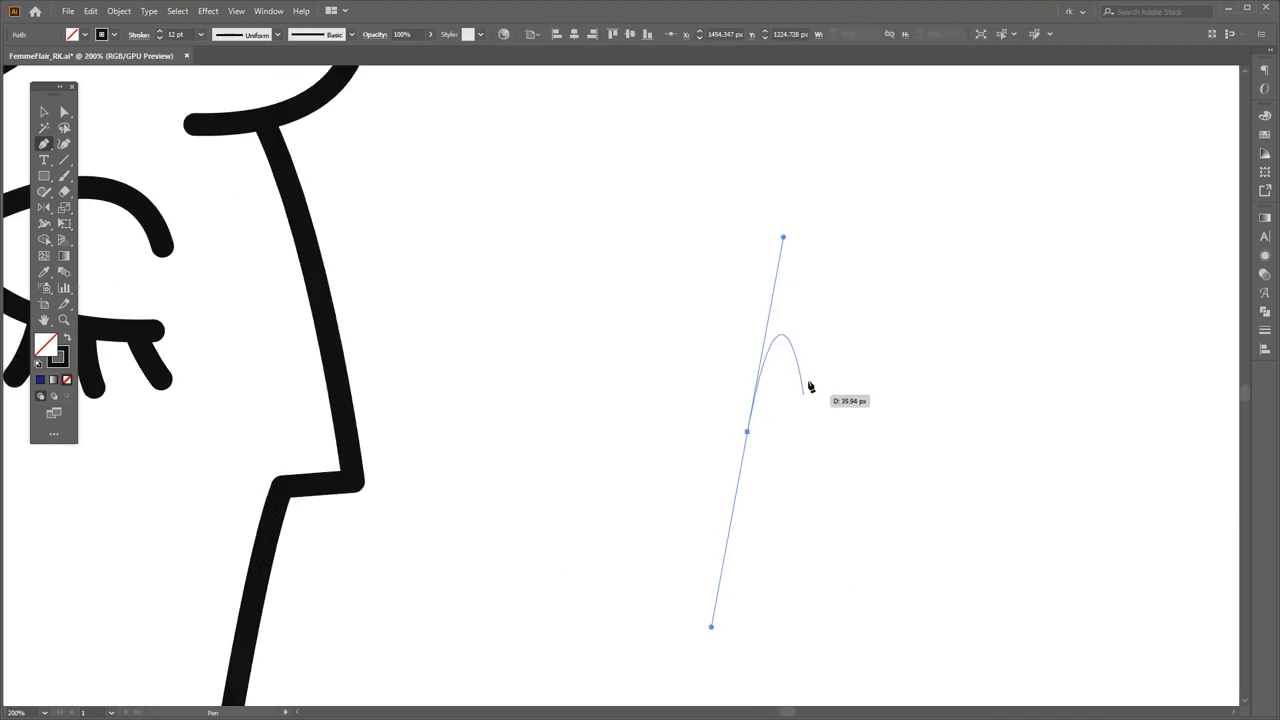
left_click_drag(833, 277, 857, 294)
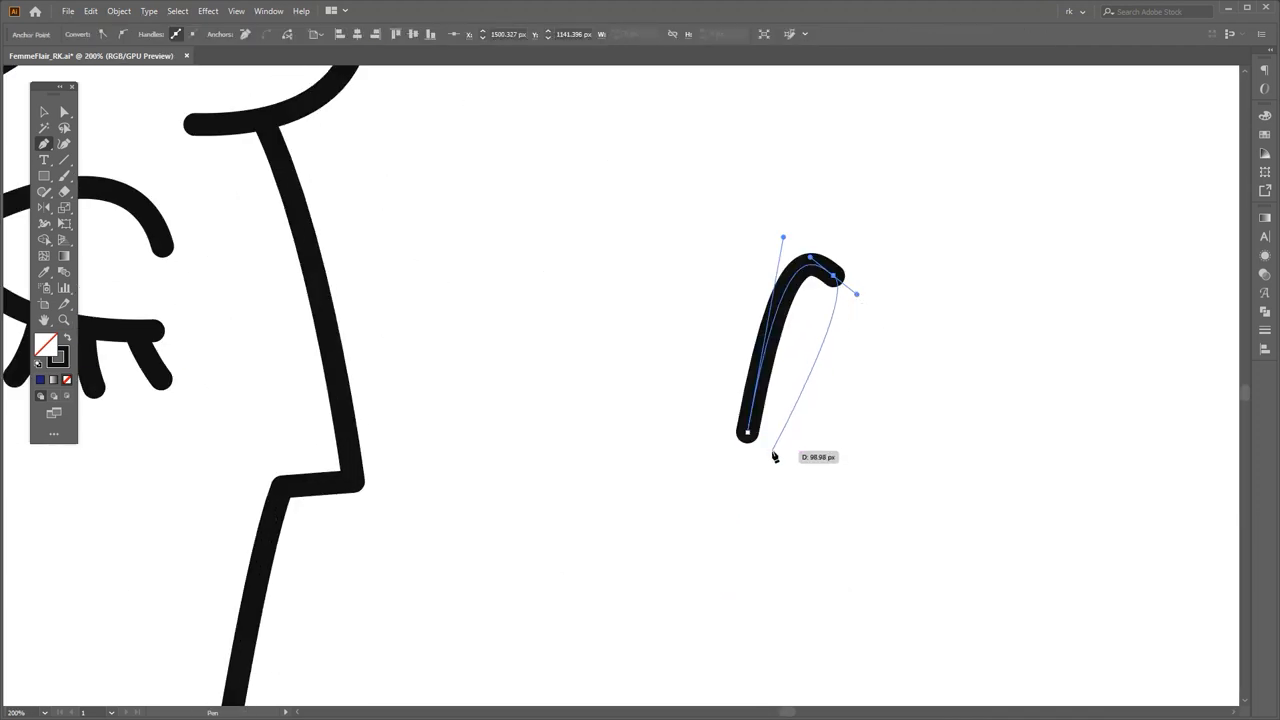
left_click_drag(769, 524, 757, 545)
Step: Reshape the leaf loop by shortening the outer curve's handle, bringing the two base ends together and extending the handle at the tip
key("space")
left_click_drag(834, 272, 807, 296)
key("a")
left_click(807, 299)
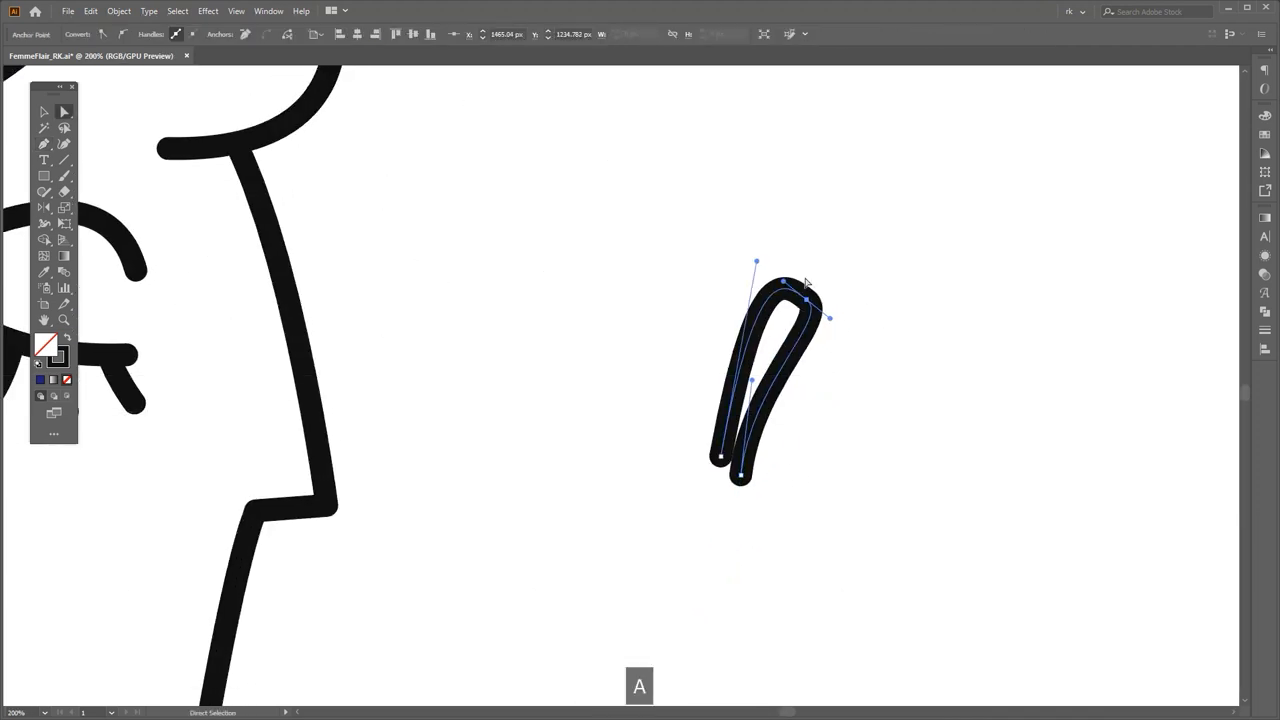
left_click_drag(758, 262, 728, 338)
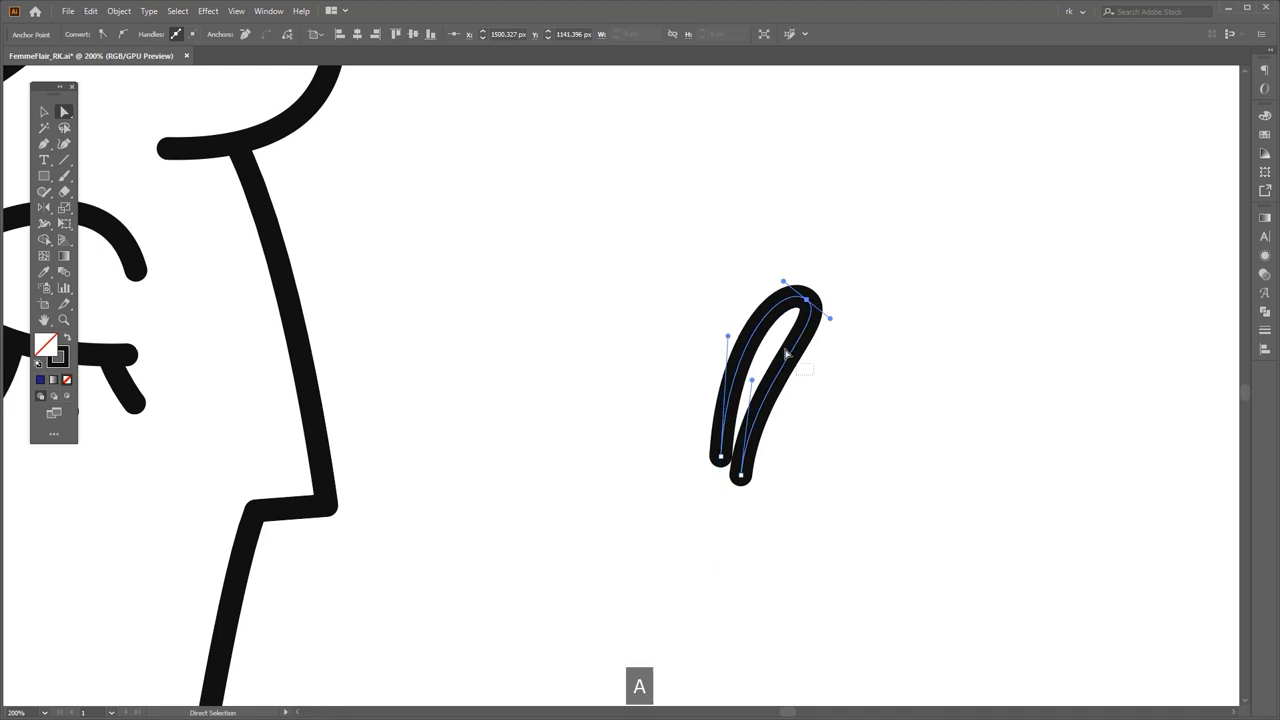
left_click(787, 350)
left_click_drag(740, 475, 728, 481)
left_click(823, 385)
left_click(794, 350)
left_click_drag(830, 319, 843, 338)
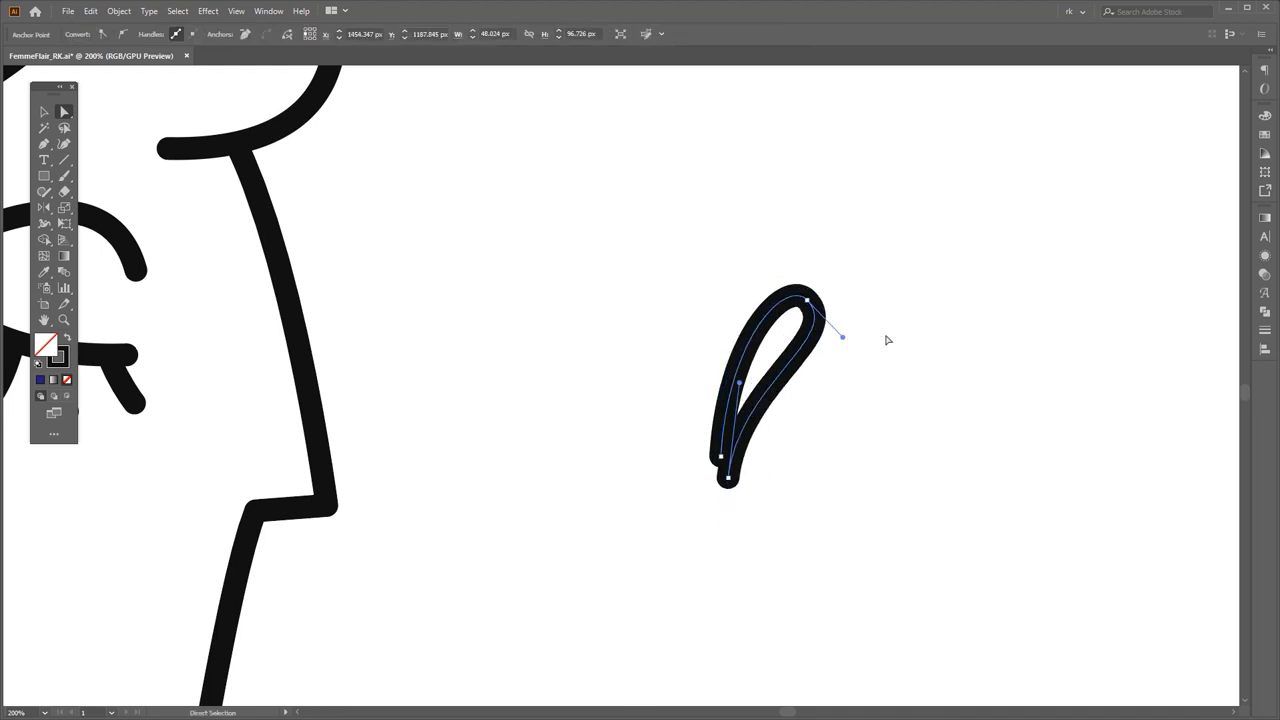
Step: Add a short curved vein inside the leaf and widen the leaf loop around it
left_click(887, 340)
scroll(868, 382, "down", 1)
scroll(773, 430, "up", 2)
left_click(741, 453)
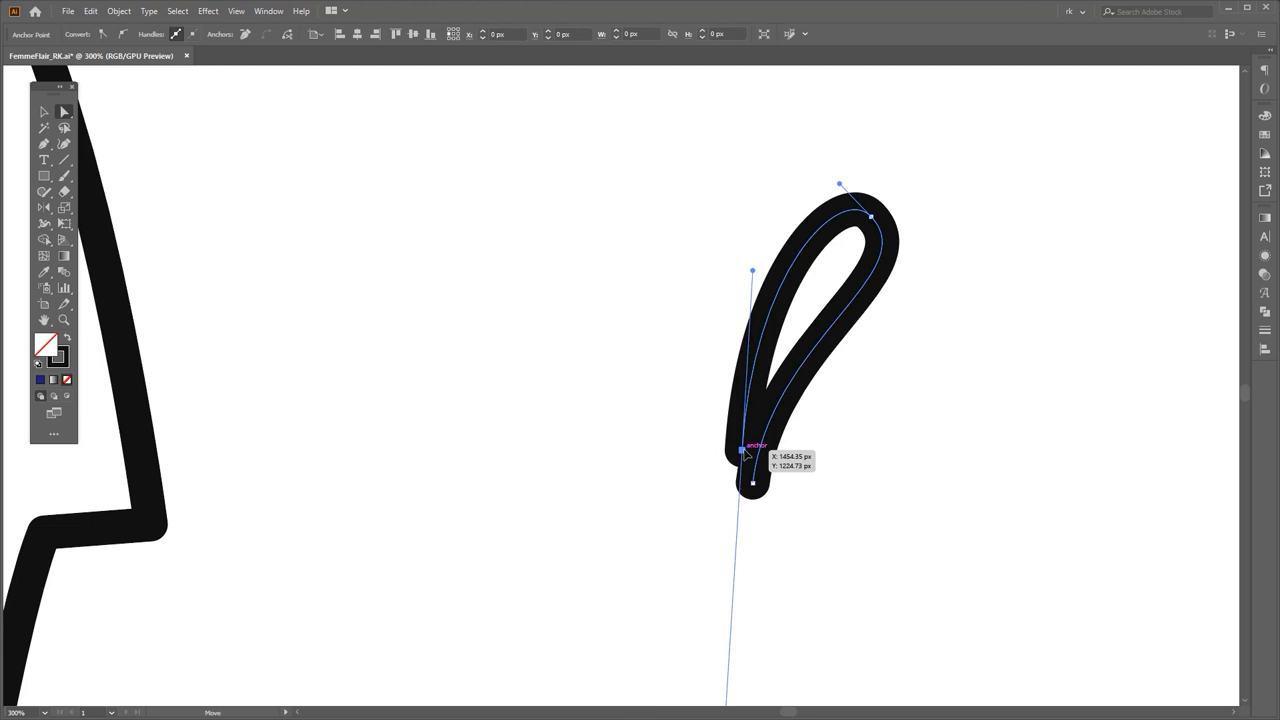
left_click(818, 472)
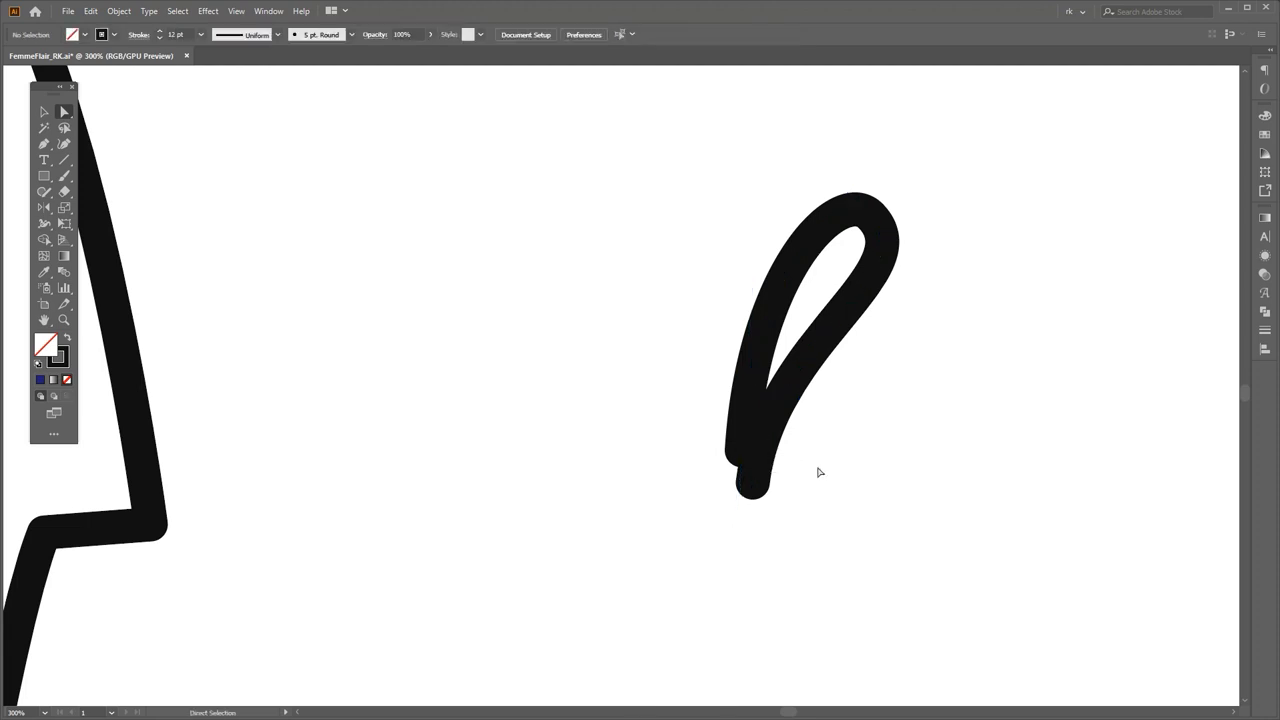
mouse_move(821, 281)
left_mouse_down()
mouse_move(851, 238)
mouse_move(769, 235)
left_mouse_up()
key("space")
key("v")
left_click(870, 406)
scroll(731, 432, "down", 1)
key("a")
left_click(824, 289)
scroll(815, 298, "up", 1)
left_click_drag(902, 350, 902, 350)
left_click(909, 383)
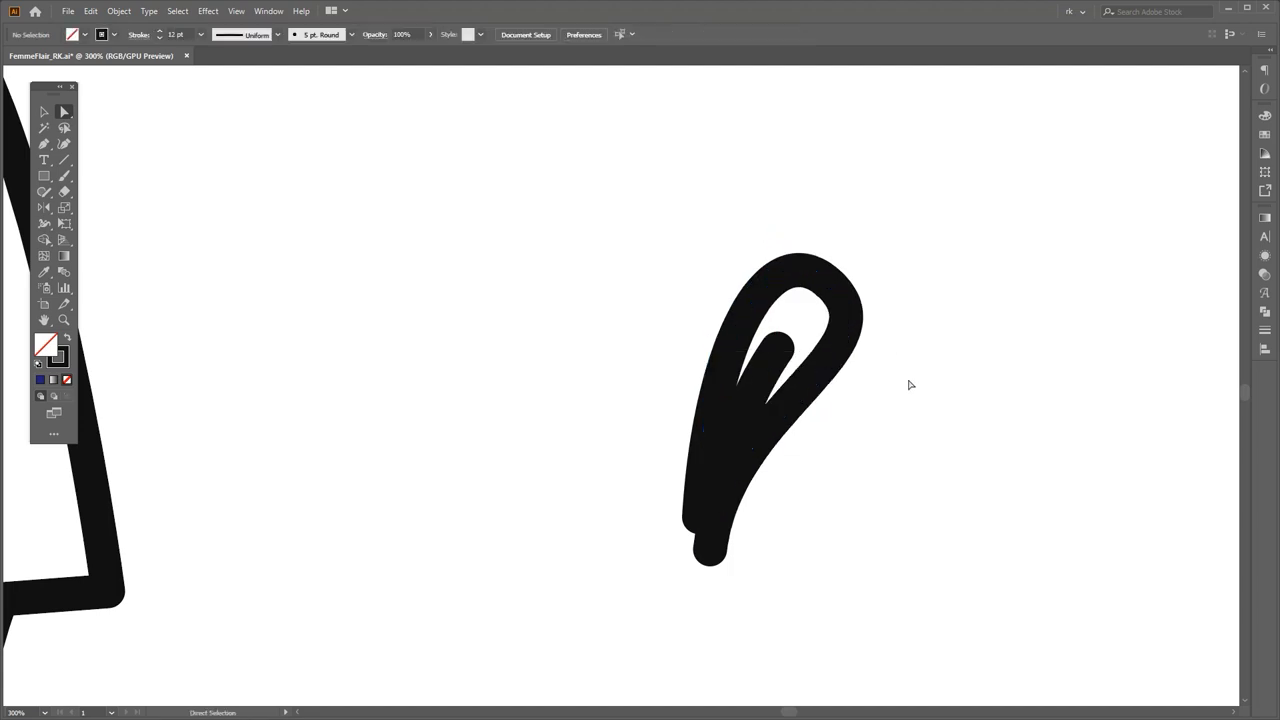
Step: Raise the leaf's tip anchor and adjust the curve handles at both base ends
scroll(906, 382, "down", 3)
key("space")
scroll(873, 374, "up", 1)
key("a")
left_click(831, 279)
scroll(832, 282, "up", 2)
left_click_drag(834, 288, 837, 265)
left_click_drag(713, 334, 691, 334)
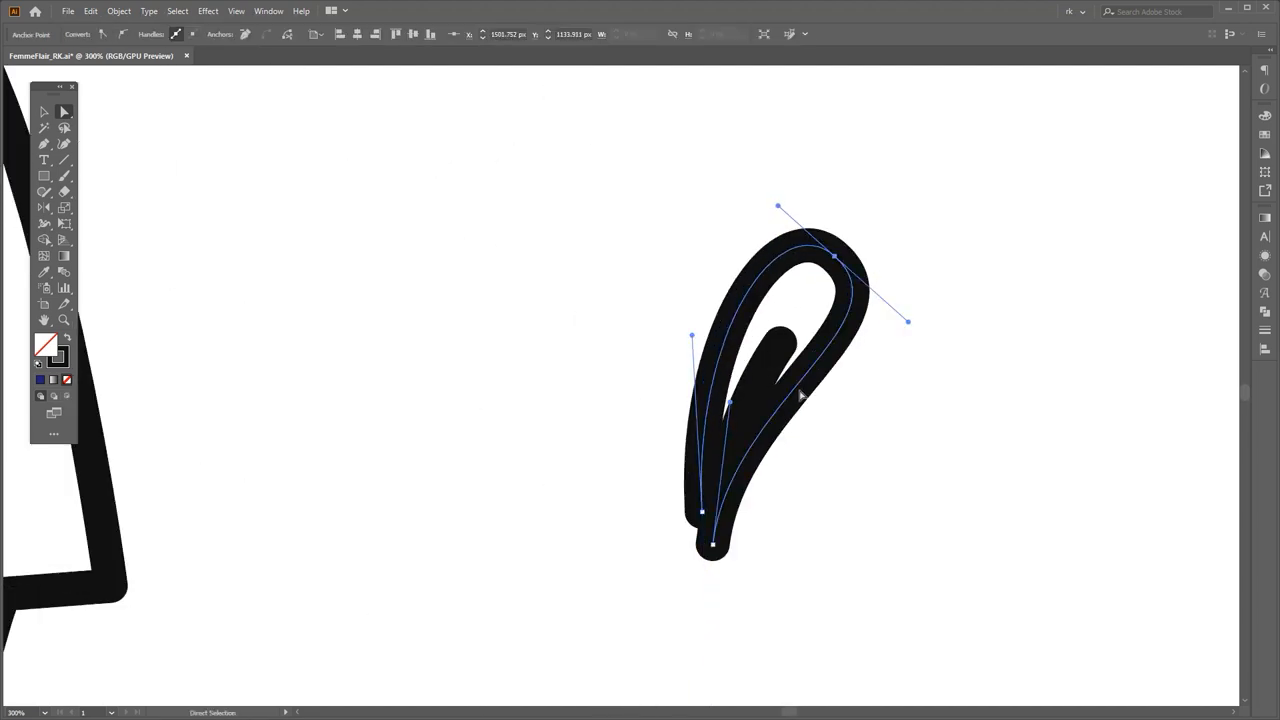
key("a")
left_click_drag(730, 402, 725, 404)
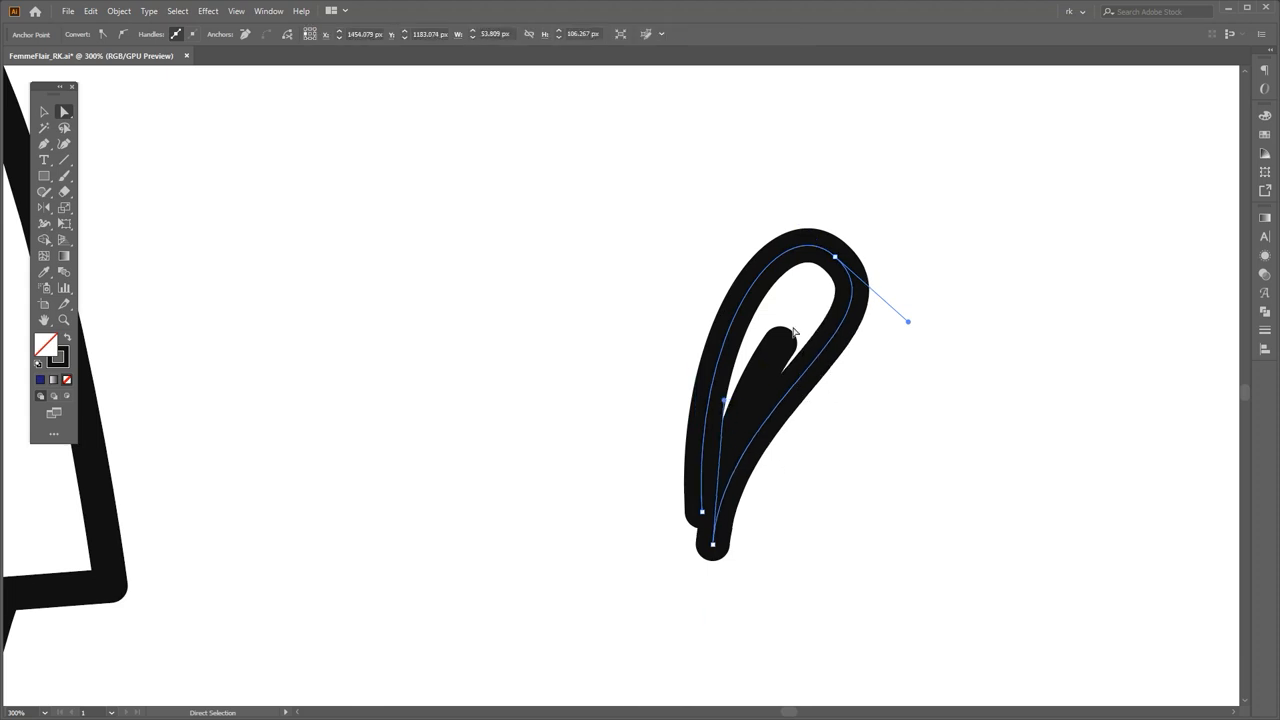
Step: Nudge the upper end of the leaf's inner vein slightly away from the loop's inner side
left_click(780, 344)
left_click_drag(771, 343, 770, 342)
left_click(800, 420)
key("ctrl+minus")
left_click_drag(790, 423, 834, 400)
key("v")
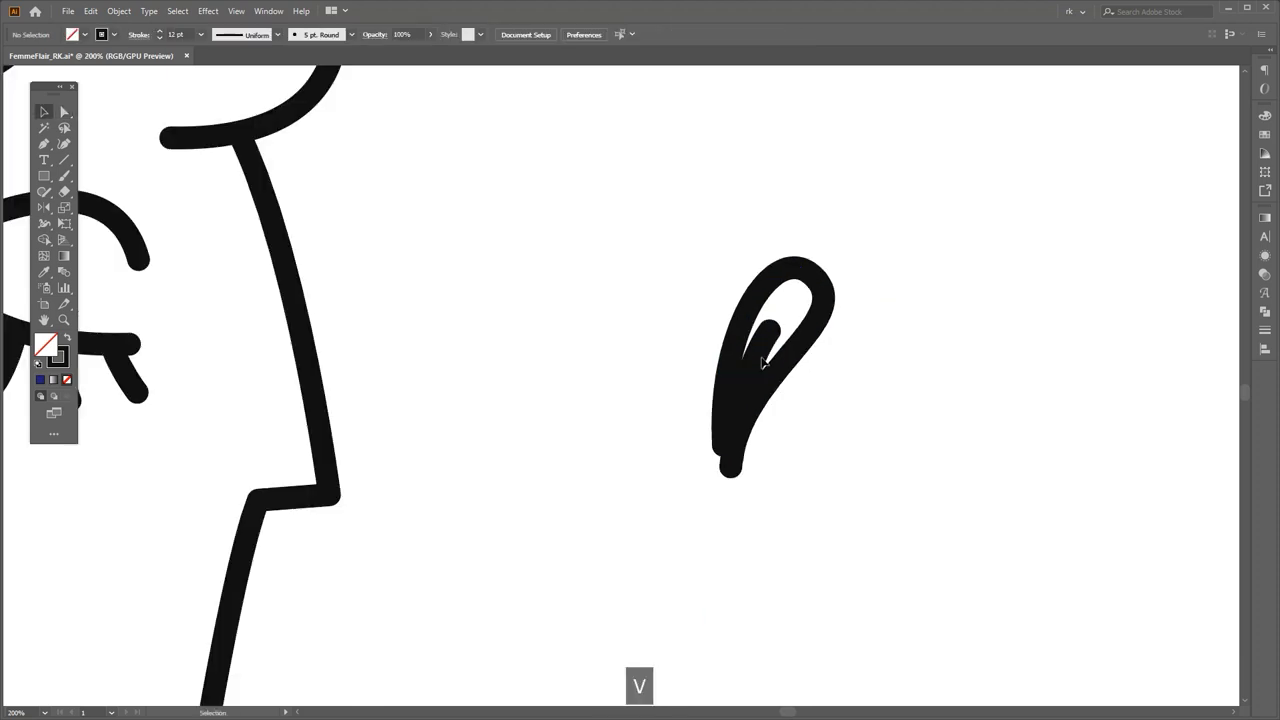
Step: Draw a curved stem with the Pen tool from the leaf's base up toward the face
left_click_drag(722, 477, 805, 430)
key("p")
left_click_drag(669, 293, 611, 282)
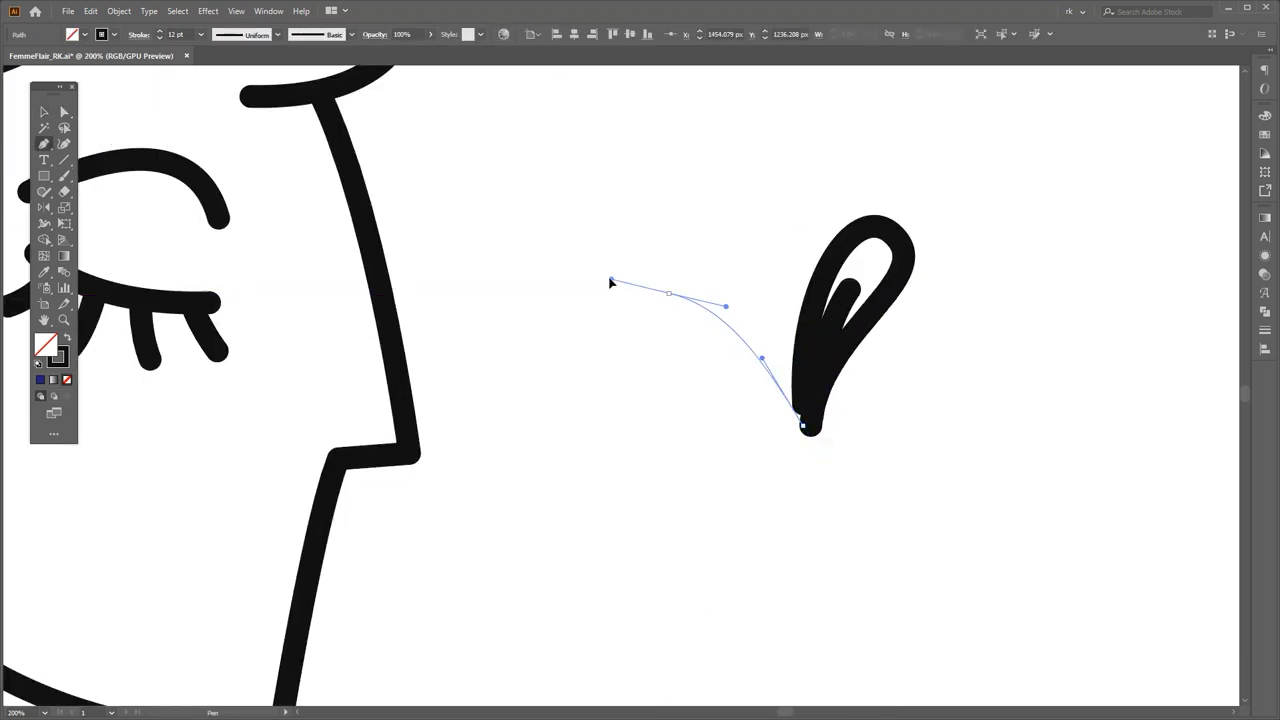
key("a")
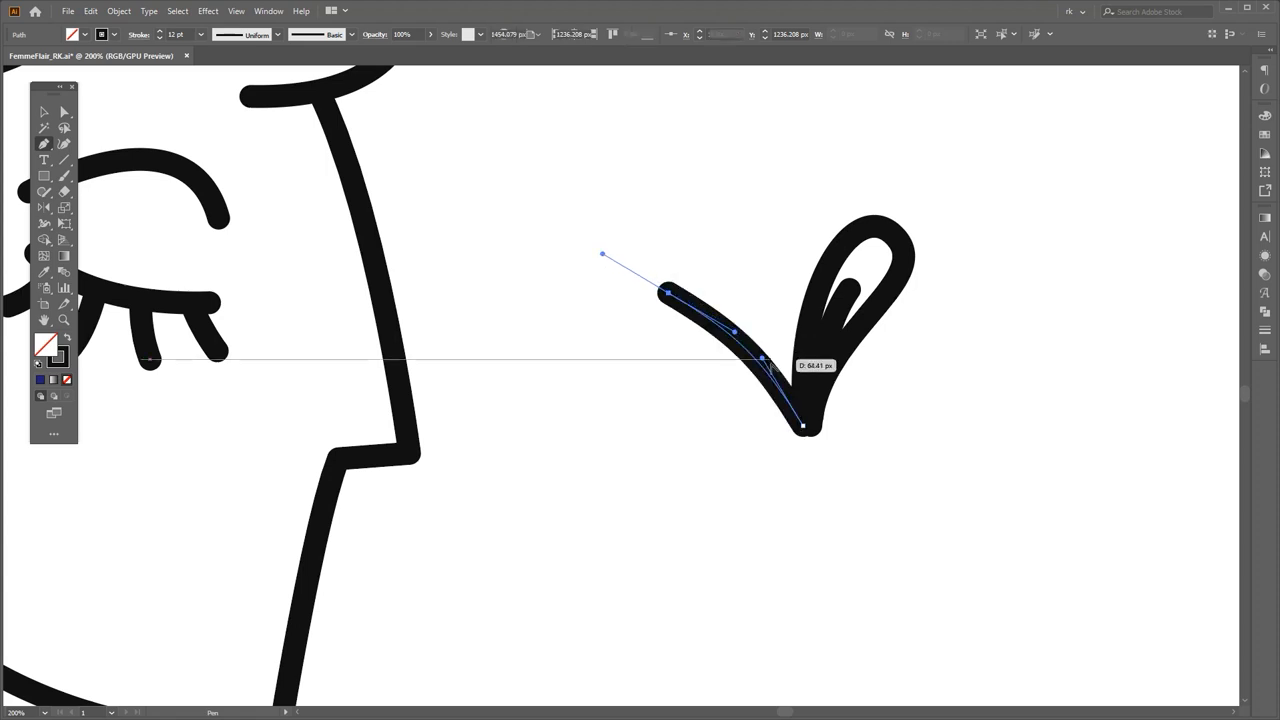
Step: Adjust the stem's curve handles and move its free end inward to shorten it
key("ctrl+plus")
left_click_drag(772, 358, 773, 358)
left_click(669, 220)
left_click_drag(669, 220, 664, 223)
key("a")
left_click_drag(560, 221, 591, 240)
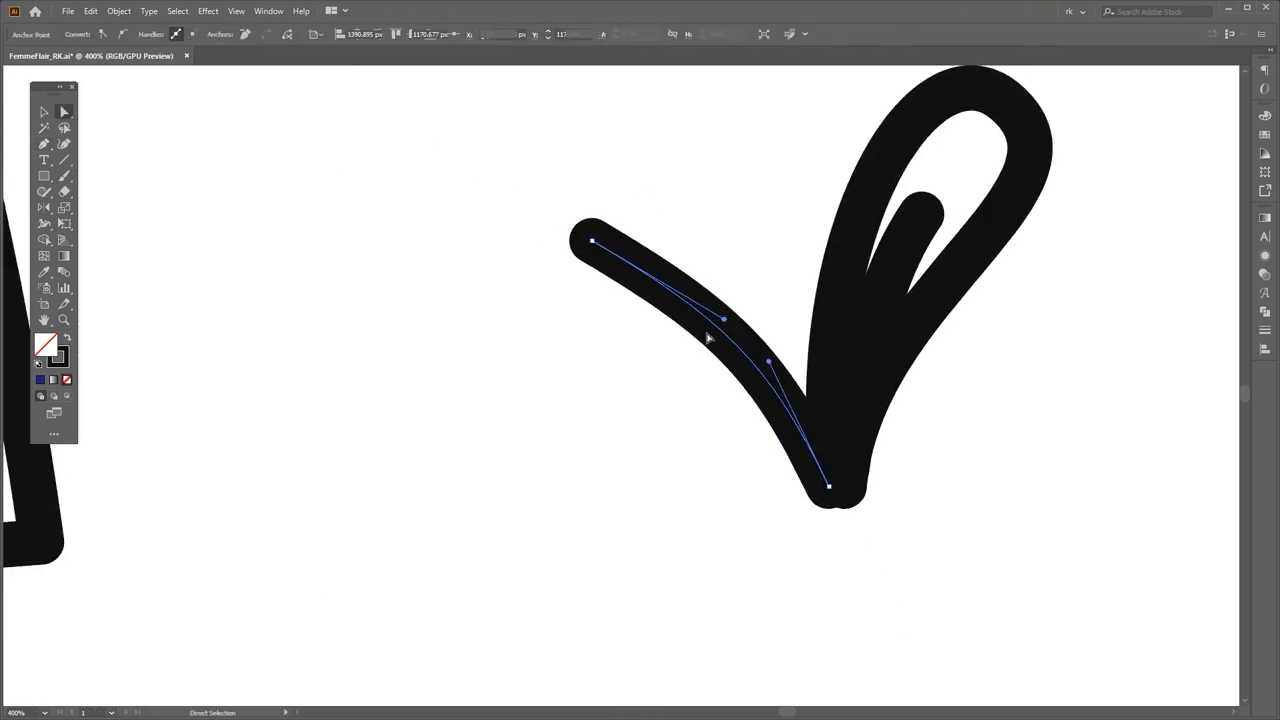
Step: Draw a small circle centred on the stem's free end and pull the stem's end point back to the circle's edge
left_click(751, 300)
key("l")
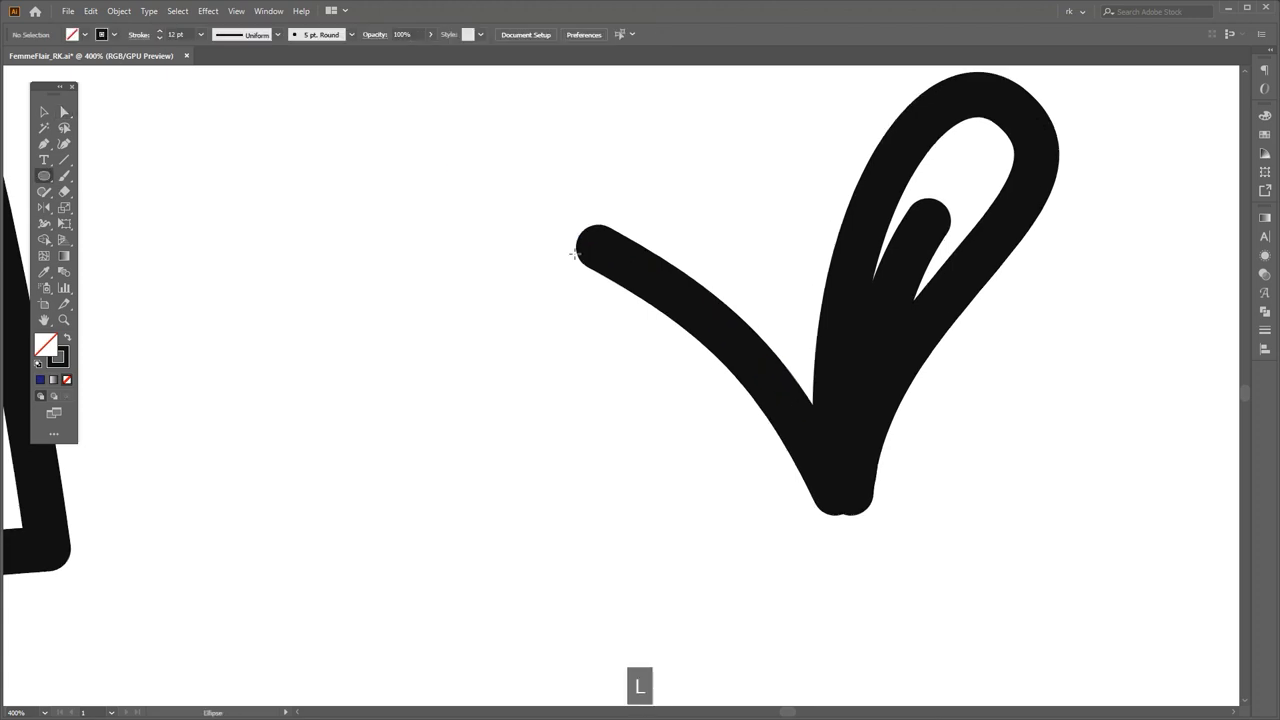
left_click_drag(551, 222, 592, 274)
key("v")
scroll(510, 373, "down", 1)
key("a")
left_click_drag(628, 205, 490, 312)
scroll(584, 287, "up", 1)
left_click_drag(573, 275, 620, 295)
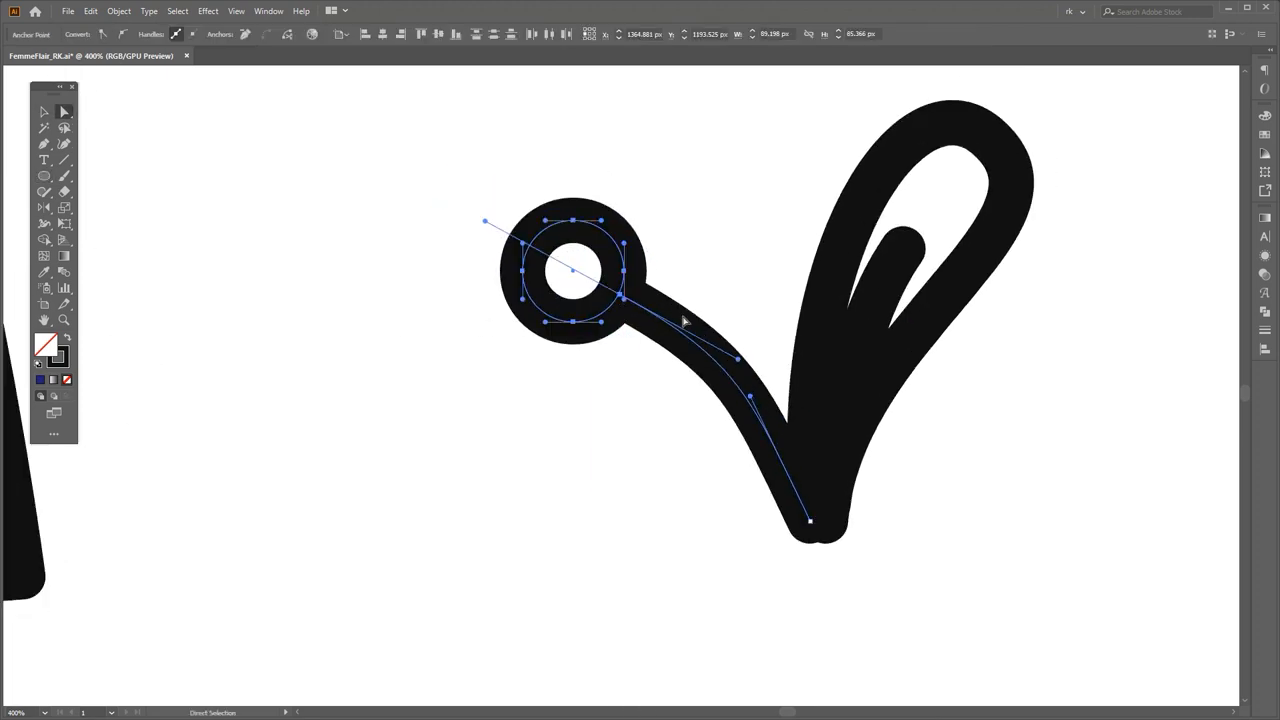
Step: Shorten the stem's direction handle next to the circle to smooth its curve
key("a")
left_click(743, 370)
left_click_drag(712, 370, 715, 358)
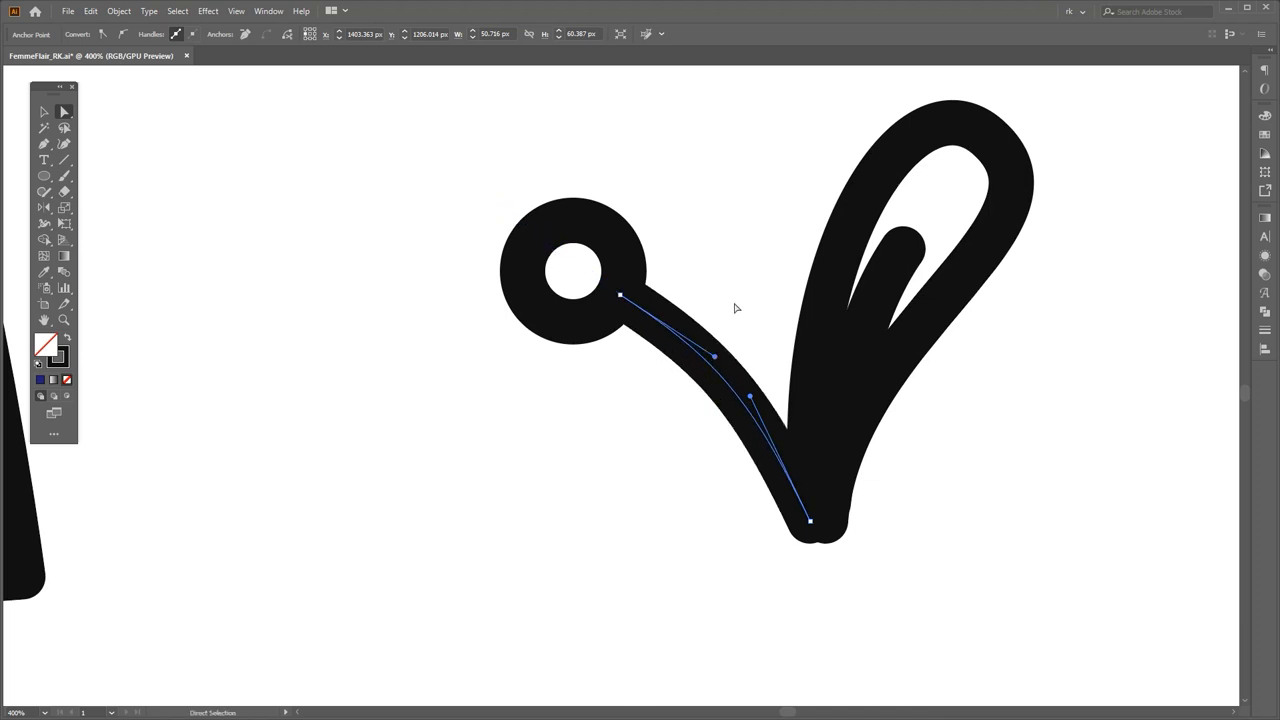
Step: Group the leaf, curved stem and berry circle into a single ornament
key("v")
scroll(700, 275, "down", 3)
key("space")
left_click_drag(672, 264, 675, 325)
left_click_drag(790, 413, 589, 217)
key("space")
left_click_drag(673, 272, 741, 254)
key("ctrl+g")
left_click(744, 281)
scroll(746, 274, "down", 1)
key("v")
key("space")
key("v")
left_click_drag(833, 203, 662, 371)
key("ctrl+g")
key("space")
left_click_drag(746, 347, 826, 351)
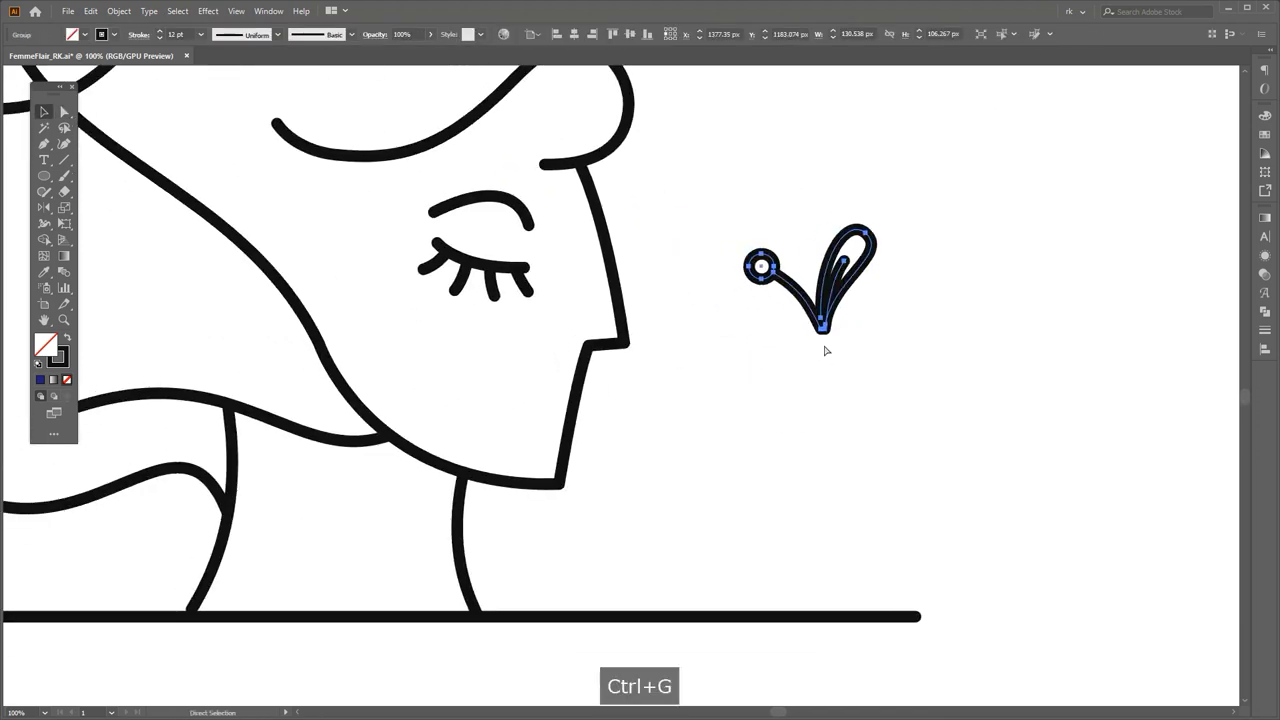
Step: Move the grouped ornament onto the line that runs from the hair down to the jaw
scroll(833, 303, "down", 2)
left_click_drag(832, 304, 561, 301)
scroll(587, 313, "up", 2)
key("space")
key("space")
left_click_drag(569, 318, 607, 338)
scroll(582, 341, "up", 2)
Step: Rotate the ornament counterclockwise about its base and nudge it so that it grows out of the hair-to-jaw line
key("r")
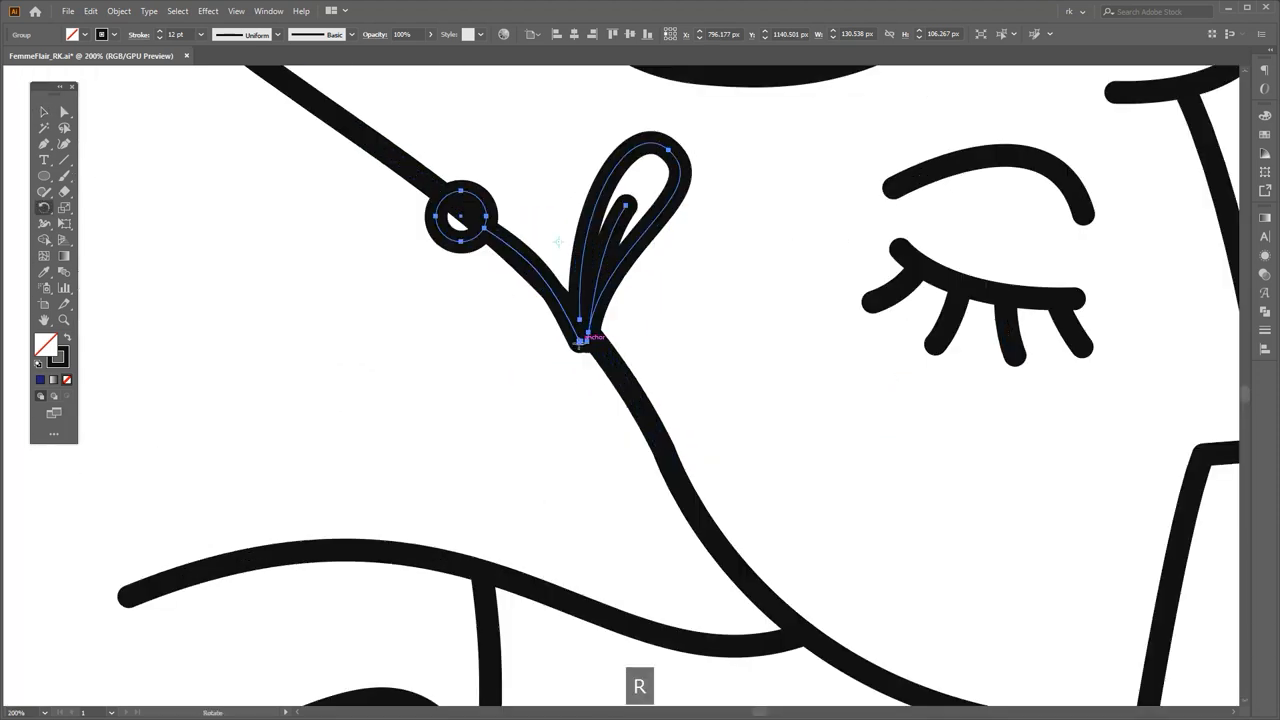
left_click(583, 341)
left_click_drag(681, 294, 652, 250)
key("v")
left_click_drag(577, 274, 572, 252)
left_click(674, 256)
scroll(674, 256, "down", 3)
key("space")
left_click_drag(674, 256, 676, 344)
left_click_drag(617, 312, 617, 312)
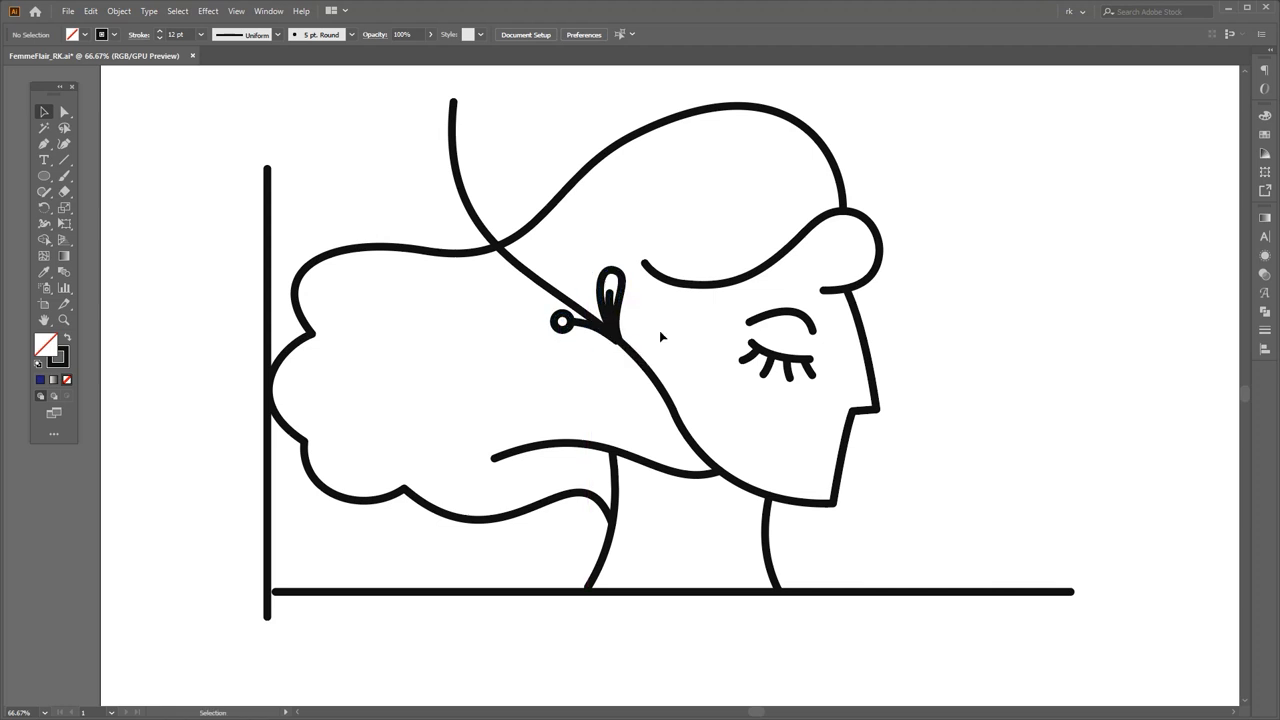
Step: Create a mirrored copy of the ornament and place it further down the hair-to-jaw line
key("o")
left_click_drag(711, 270, 711, 270)
key("v")
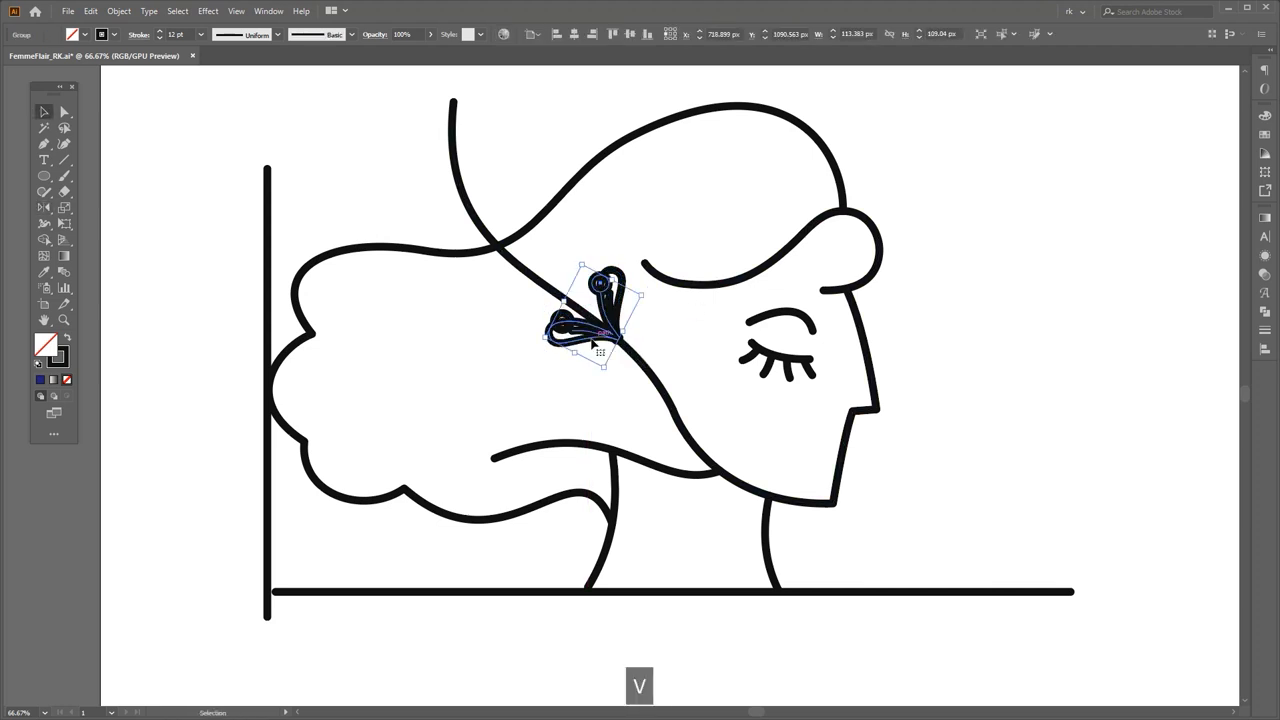
left_click_drag(619, 376, 625, 366)
left_click(688, 370)
scroll(662, 361, "up", 2)
scroll(659, 403, "up", 2)
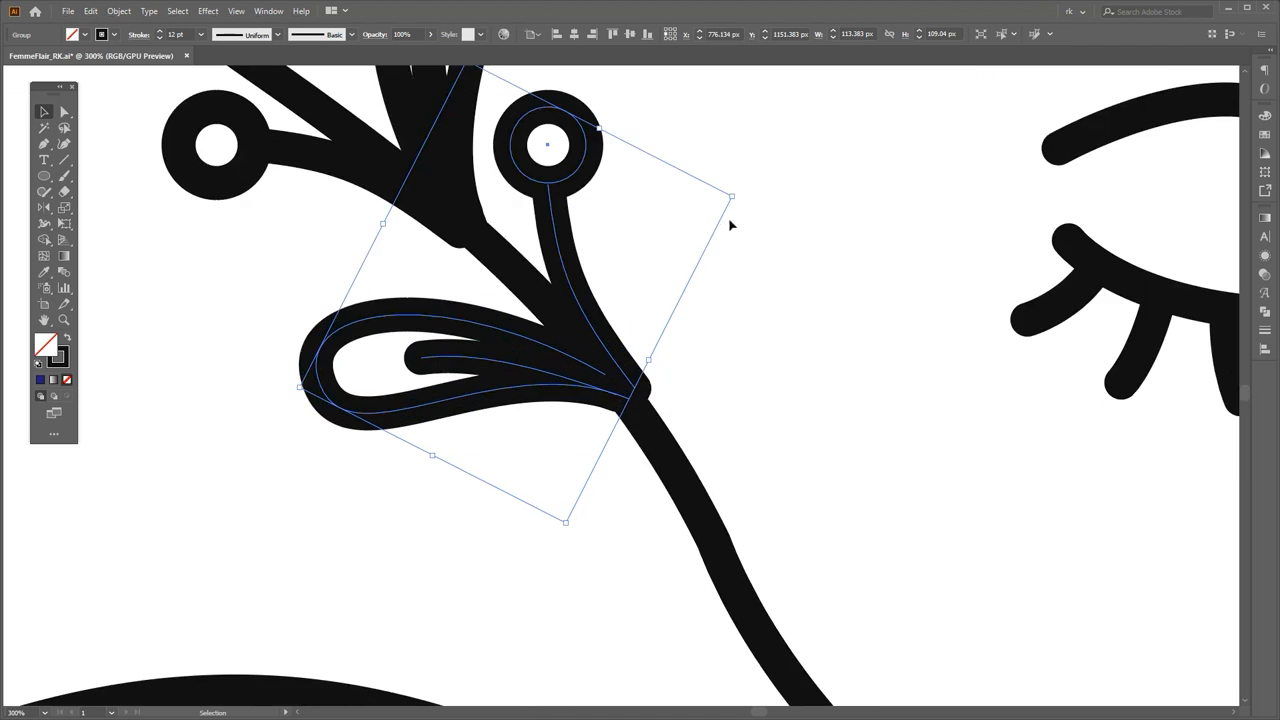
Step: Fine-tune the angle and position of the two ornaments so their bases sit on the line
left_click_drag(740, 196, 748, 209)
left_click(766, 289)
scroll(767, 298, "down", 4)
scroll(703, 284, "up", 2)
left_click(668, 256)
left_click_drag(775, 294, 773, 352)
scroll(708, 274, "up", 1)
left_click(790, 297)
scroll(710, 286, "down", 2)
left_click_drag(678, 303, 661, 288)
left_click(700, 265)
scroll(680, 280, "up", 1)
left_click_drag(677, 332, 655, 240)
left_click(725, 318)
Step: Reposition an anchor point where the ornament meets the line, working in outline view
key("ctrl+y")
scroll(622, 286, "up", 5)
key("a")
mouse_move(597, 278)
left_mouse_down()
mouse_move(574, 291)
mouse_move(588, 292)
left_mouse_up()
scroll(597, 308, "down", 4)
left_click(727, 352)
key("ctrl+y")
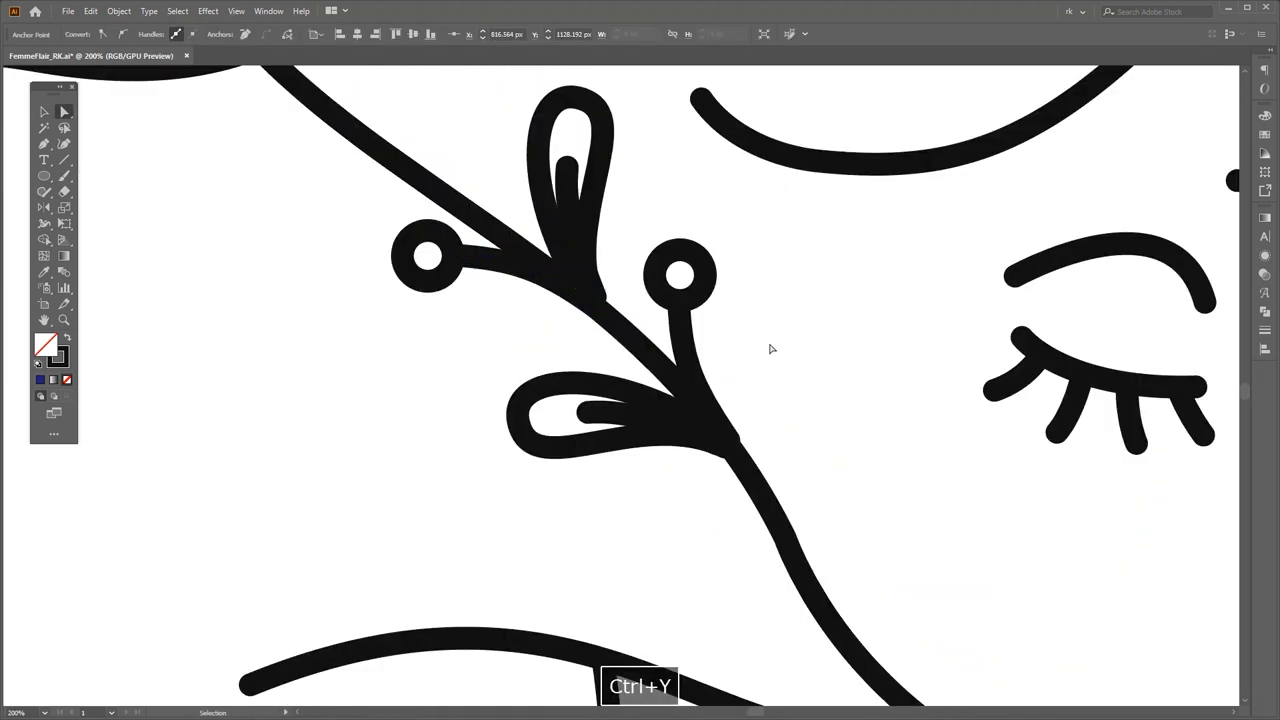
Step: Try moving another anchor point at the ornament's base, and undo the move
key("a")
left_click(597, 209)
scroll(608, 254, "up", 2)
mouse_move(583, 361)
left_mouse_down()
mouse_move(586, 342)
mouse_move(574, 341)
left_mouse_up()
key("ctrl+z")
left_click(566, 250)
key("a")
left_click(629, 297)
Step: Delete the mirrored lower ornament
scroll(627, 288, "down", 3)
key("v")
left_click(692, 289)
left_click_drag(698, 311, 692, 325)
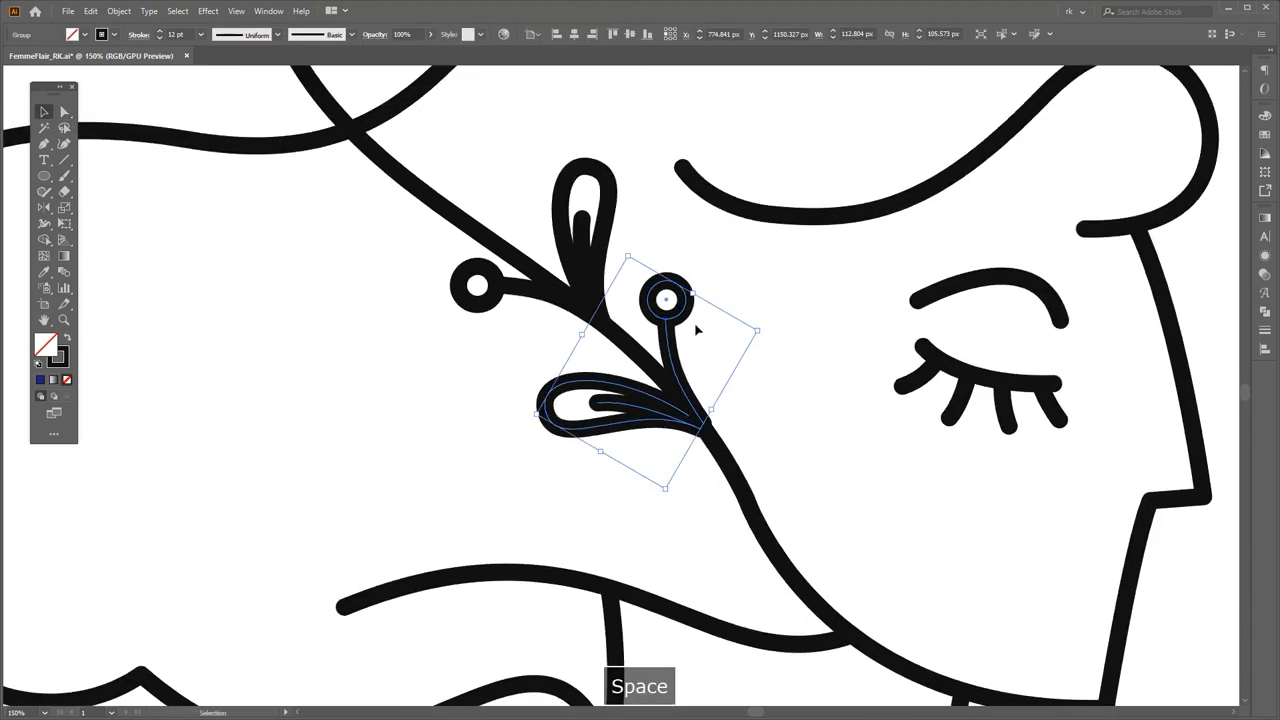
key("Delete")
scroll(683, 290, "down", 1)
Step: Enlarge the remaining ornament to about 126 by 133 px and rotate it slightly about its base
left_click(635, 270)
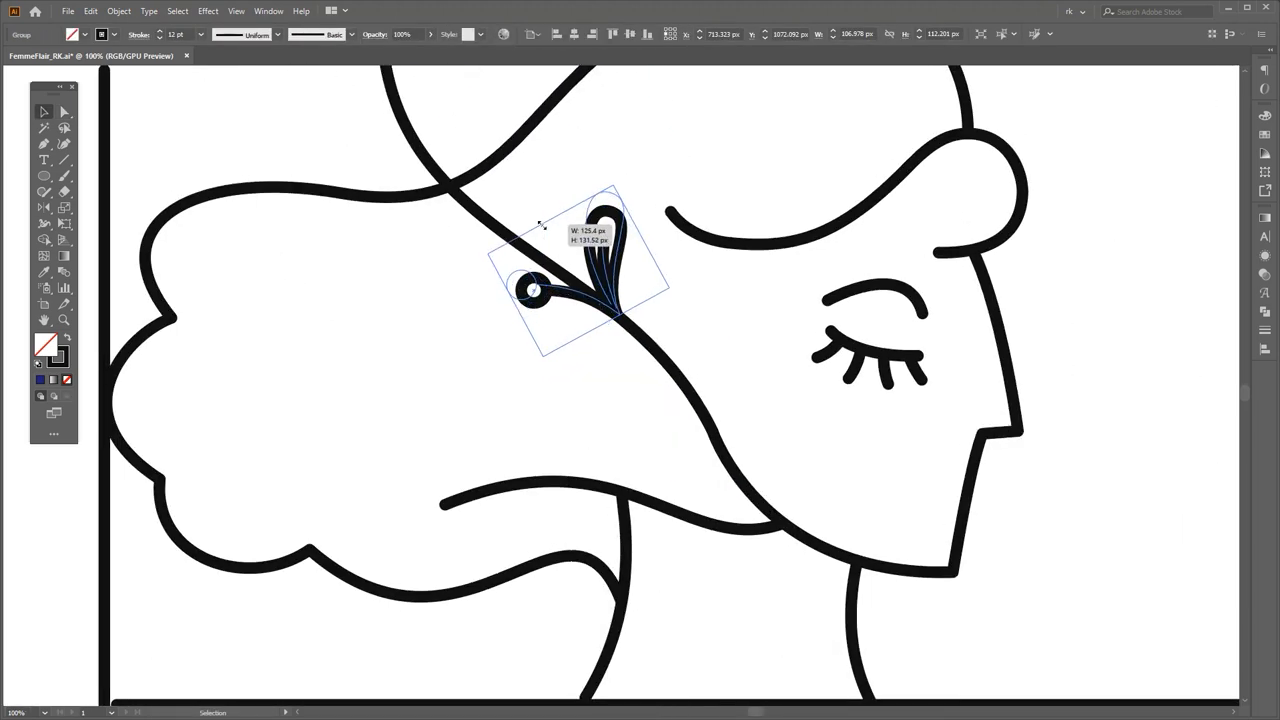
left_click_drag(541, 224, 541, 224)
scroll(622, 315, "up", 2)
key("r")
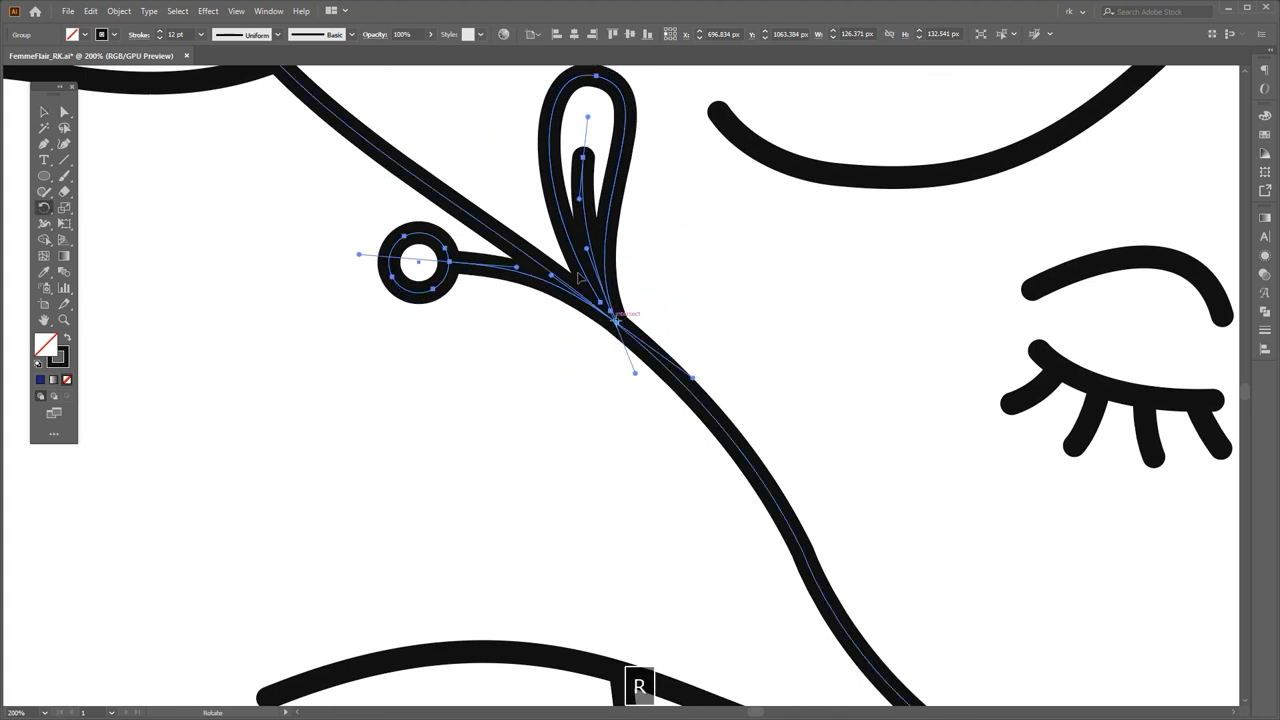
Step: Reflect a copy of the enlarged ornament about its base and move it down along the line toward the jaw
key("o")
scroll(618, 313, "down", 2)
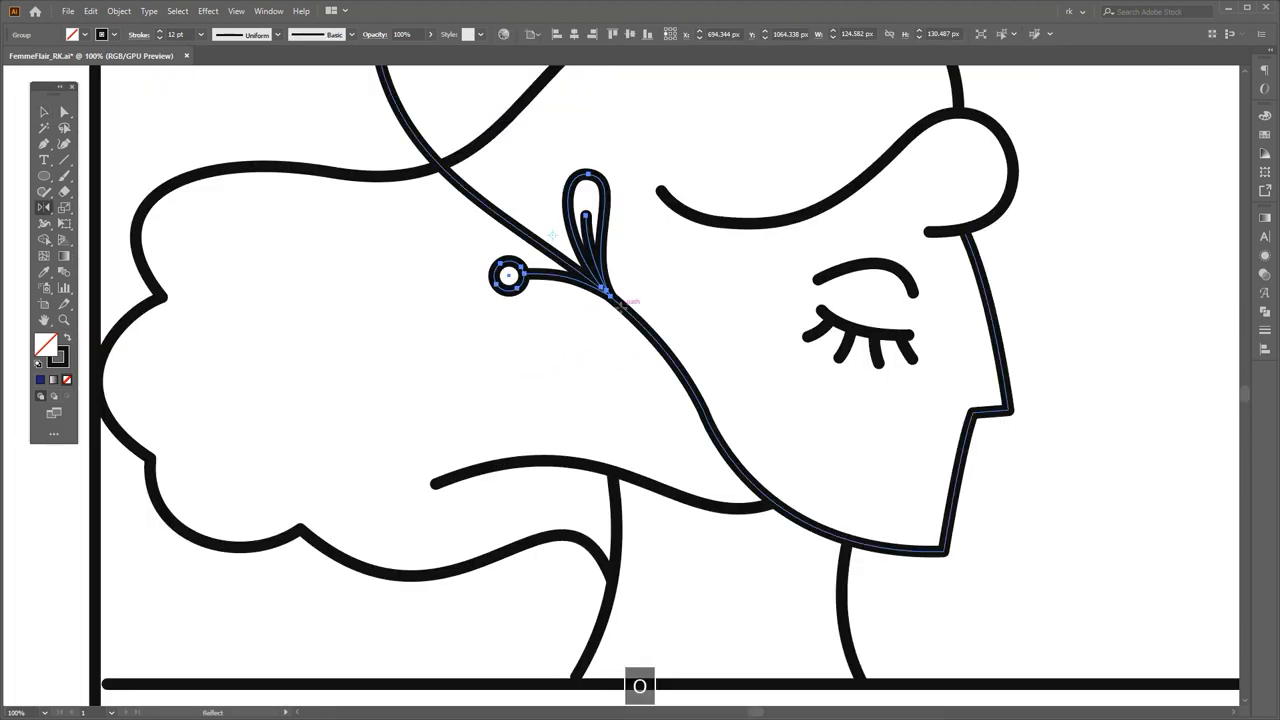
left_click(621, 306)
left_click_drag(621, 306, 621, 264)
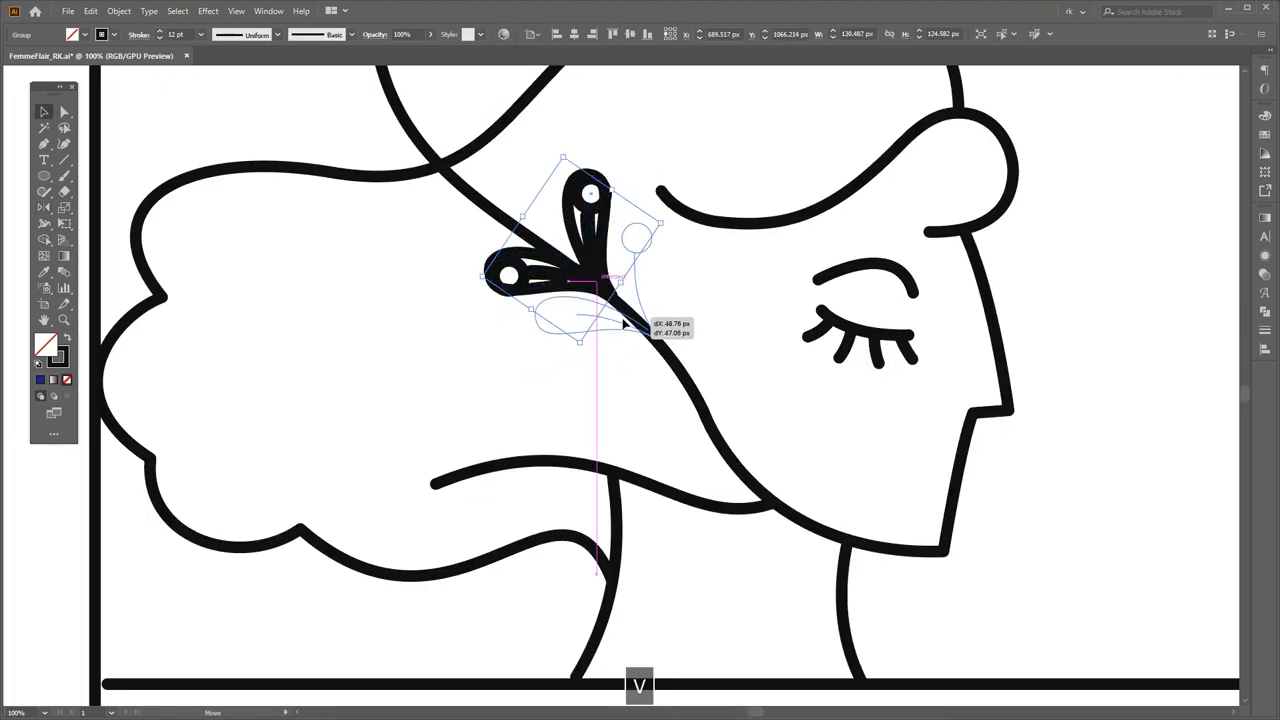
left_click_drag(627, 330, 628, 330)
left_click(717, 326)
Step: Nudge the mirrored ornament slightly further down the hair-to-jaw line
key("space")
left_click_drag(704, 314, 687, 318)
left_click(624, 290)
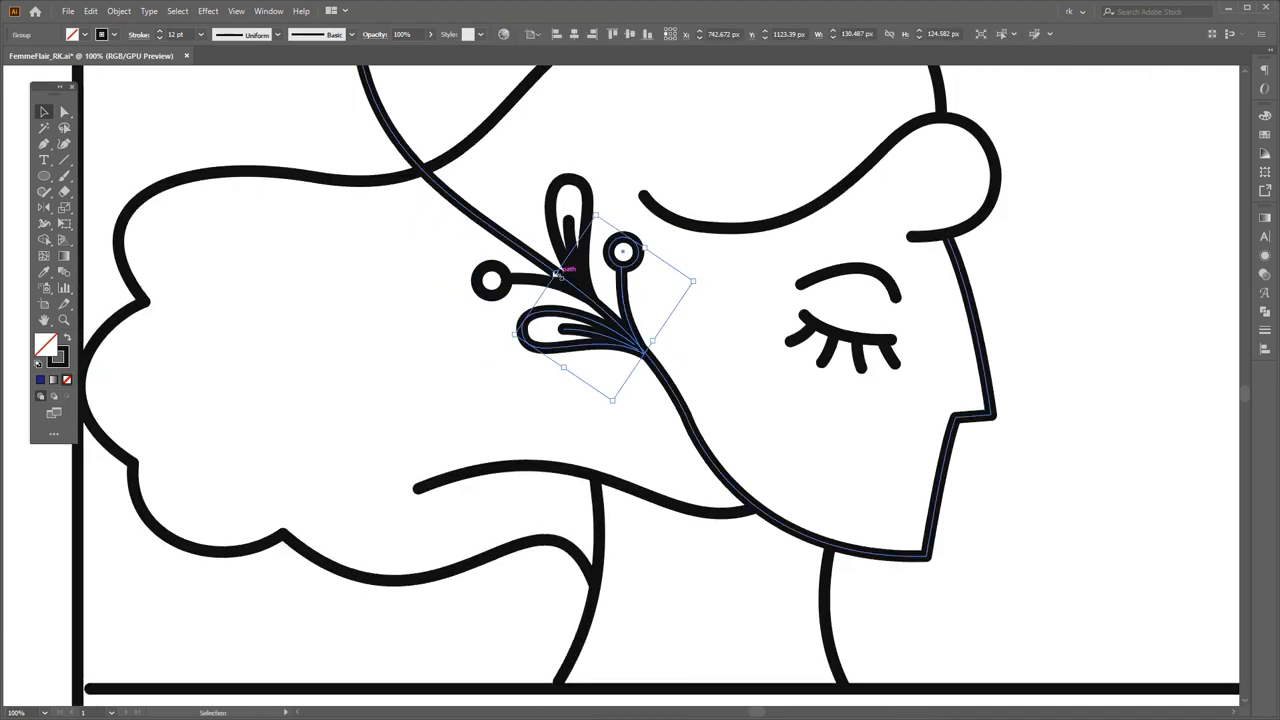
left_click_drag(557, 272, 630, 305)
key("ctrl+z")
key("ctrl+z")
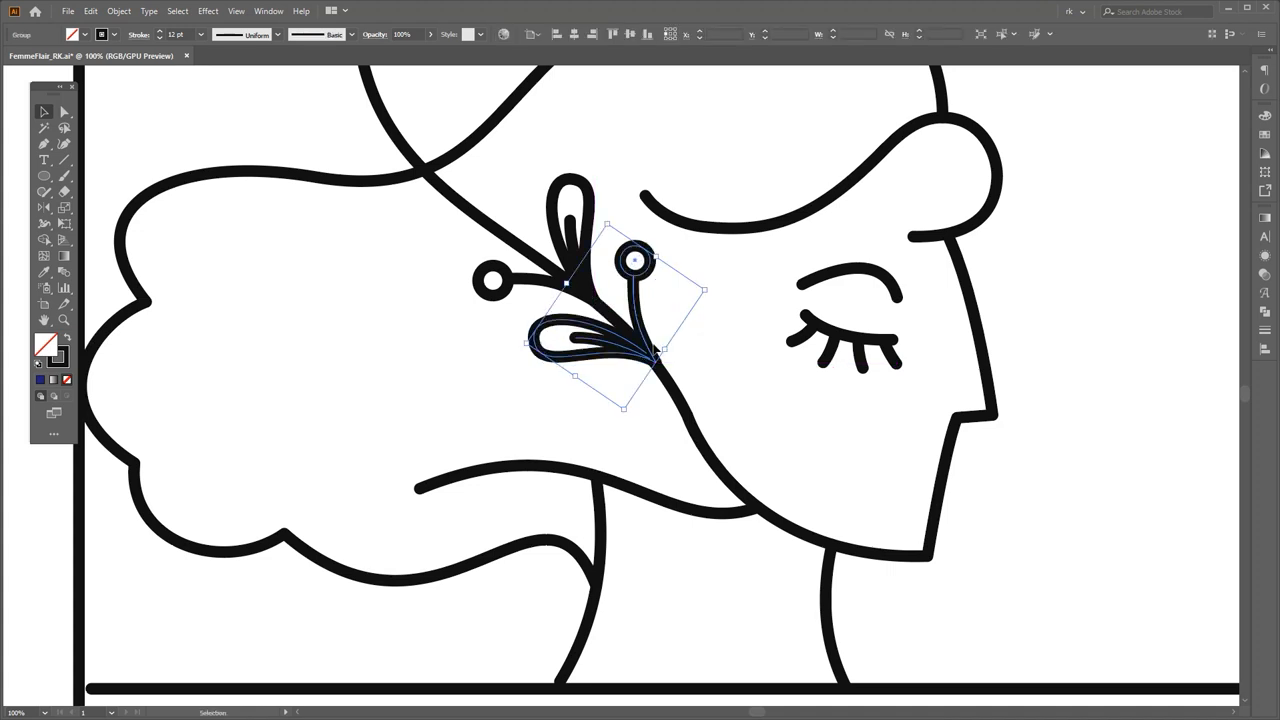
Step: Isolate the lower ornament's group and rotate its leaf slightly counterclockwise about the base
key("ctrl+equal")
double_click(625, 305)
left_click(604, 350)
scroll(610, 402, "left", 1)
key("r")
scroll(703, 373, "up", 1)
left_click(708, 370)
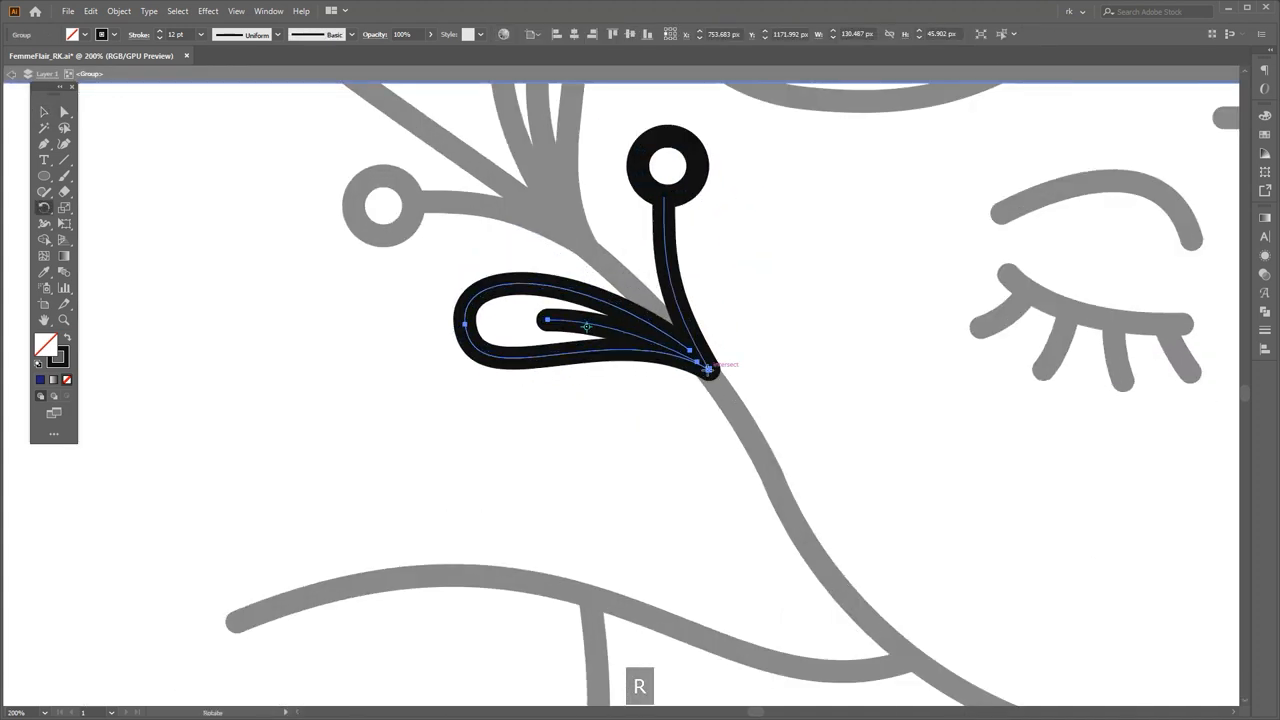
left_click_drag(522, 300, 521, 331)
key("v")
Step: Rotate the lower ornament's berry and stem slightly clockwise about the base, and leave isolation mode
key("space")
left_click_drag(695, 304, 634, 354)
left_click(622, 350)
key("r")
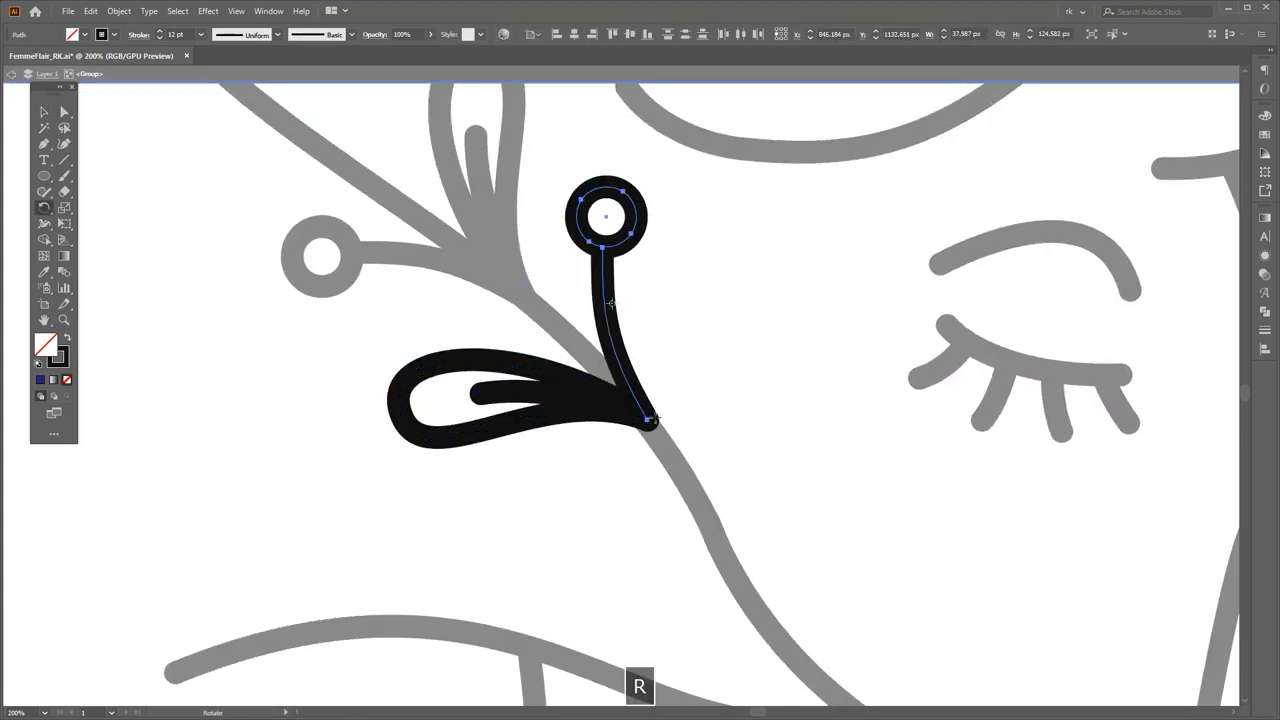
left_click_drag(710, 243, 718, 251)
key("v")
scroll(749, 313, "down", 4)
double_click(749, 316)
key("space")
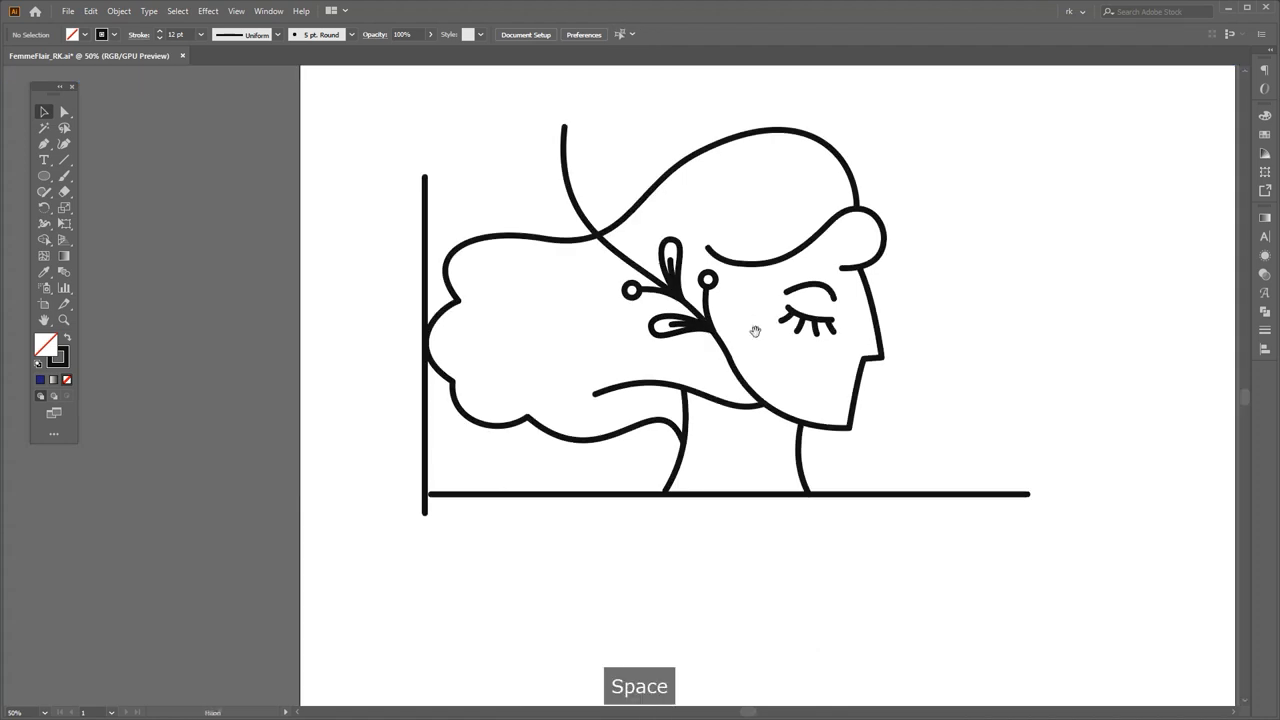
Step: Try converting the kinked anchor point on the jaw line to a smooth point
scroll(756, 324, "up", 2)
key("a")
left_click(690, 379)
scroll(690, 379, "up", 1)
key("space")
left_click_drag(690, 428, 692, 458)
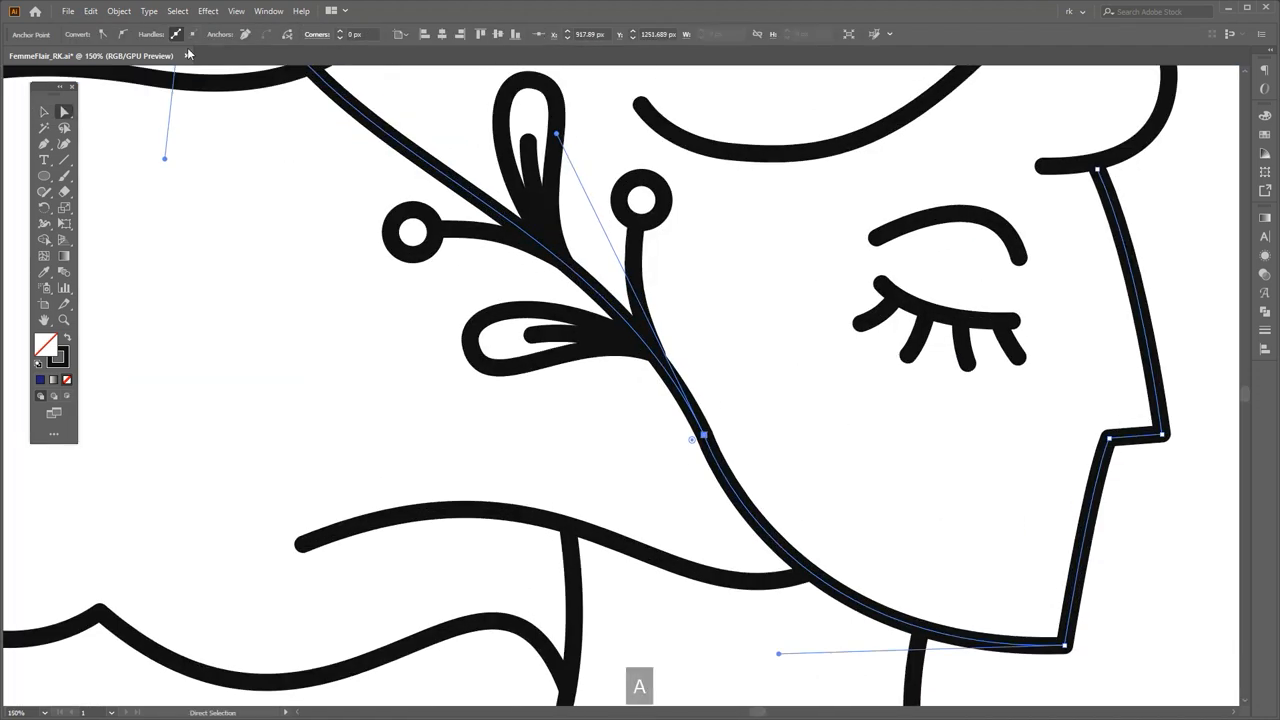
left_click(123, 35)
scroll(685, 363, "down", 2)
key("ctrl+z")
key("ctrl+shift+z")
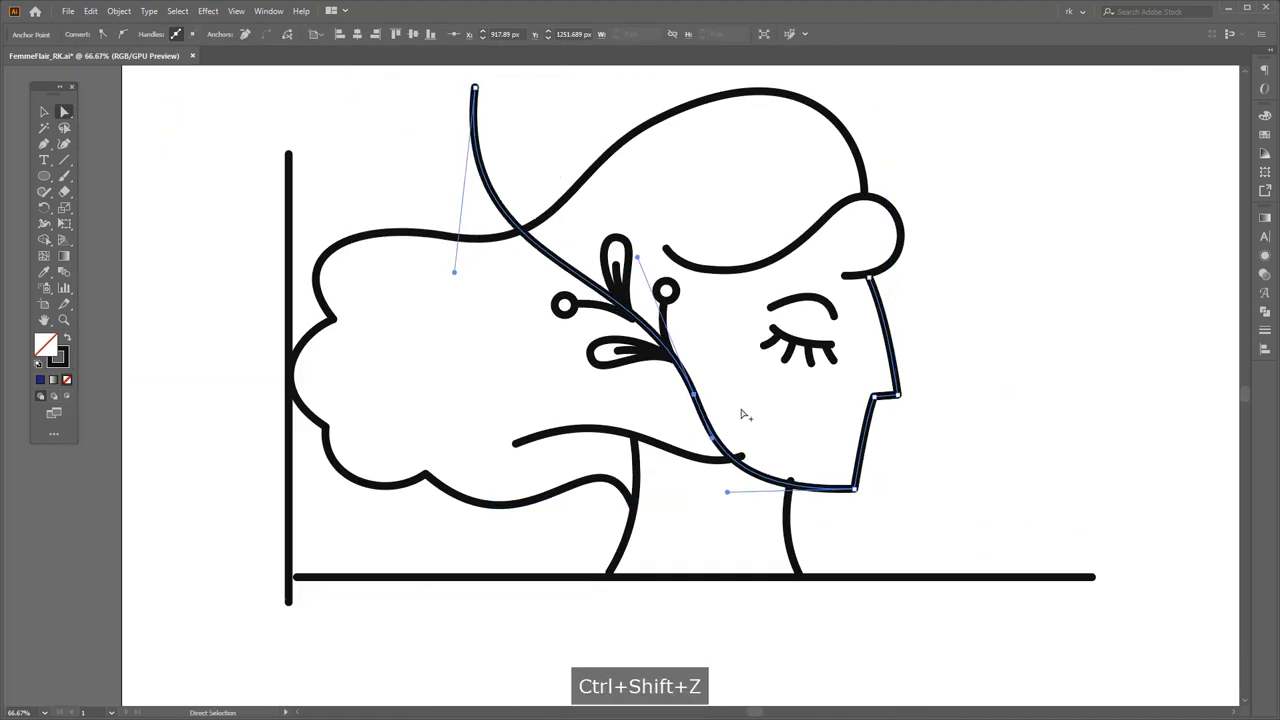
Step: Try adjusting the smoothed jaw anchor's direction handle, and undo both the adjustment and the conversion
scroll(741, 425, "up", 2)
key("a")
left_click_drag(676, 451, 696, 434)
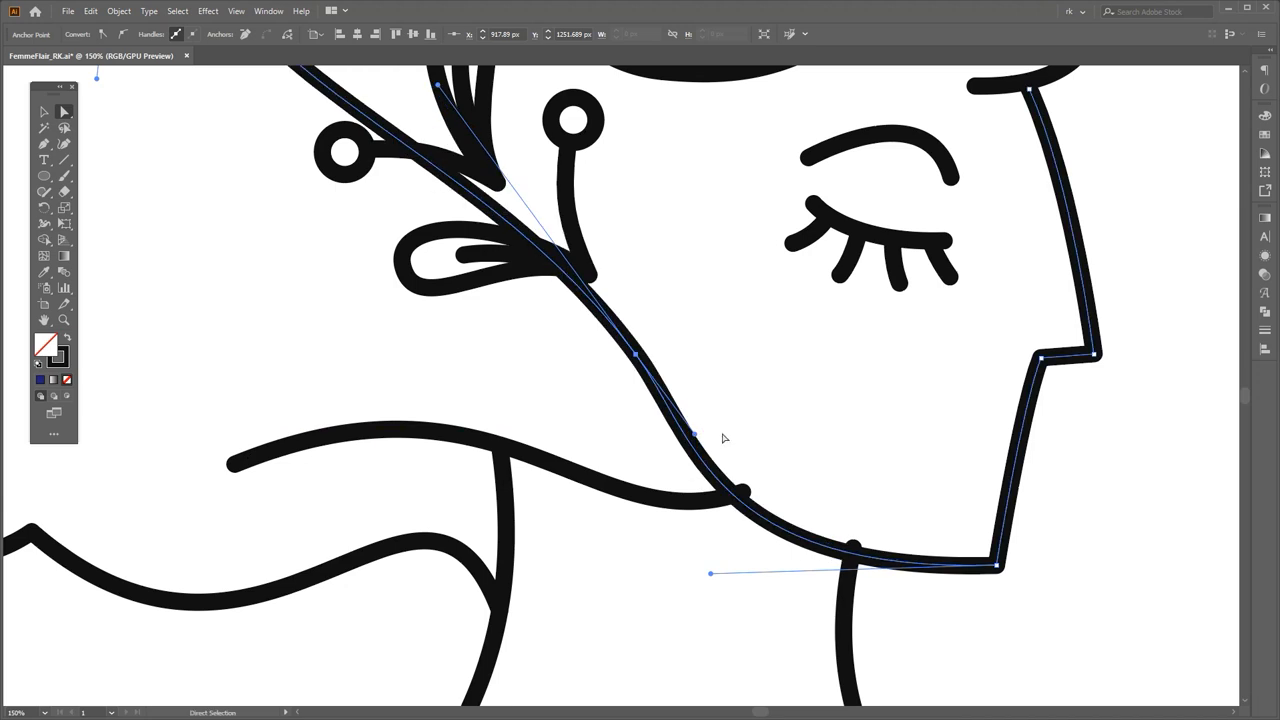
key("ctrl+z")
key("ctrl+z")
Step: Round off the kinked anchor on the jaw line with a large live corner radius
key("space")
left_click_drag(636, 368, 640, 378)
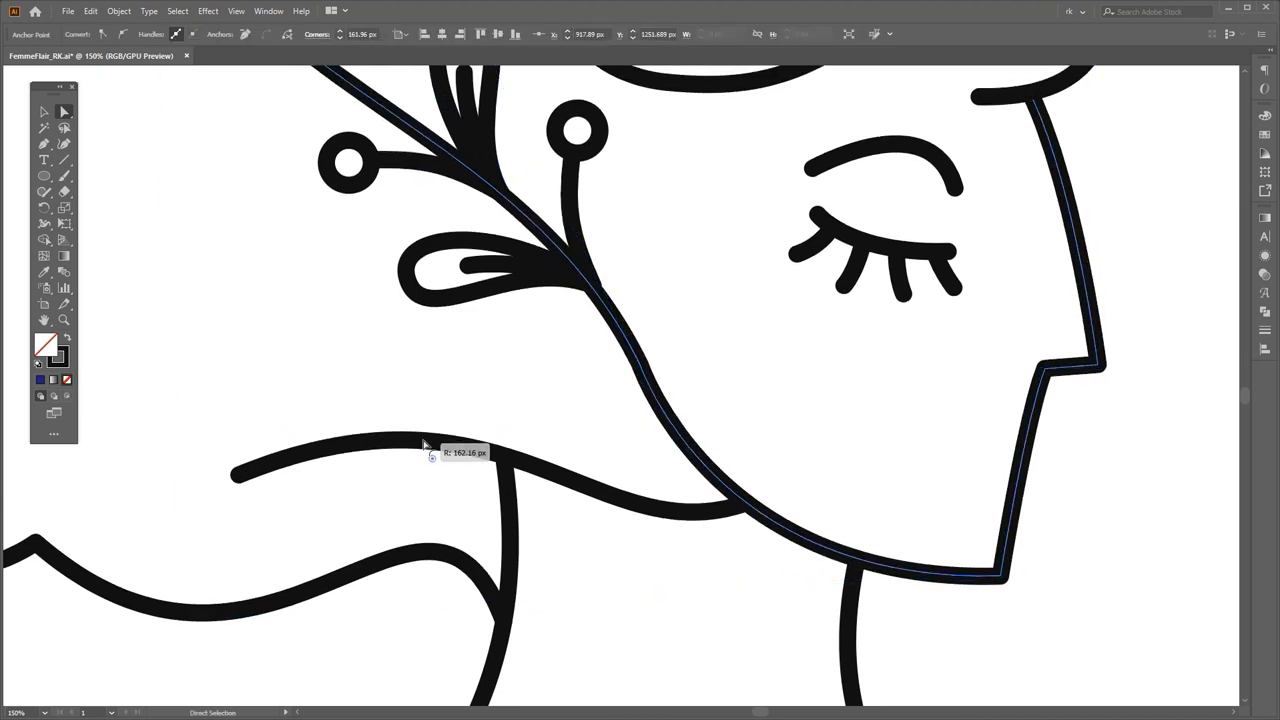
left_click_drag(116, 579, 115, 580)
scroll(705, 435, "down", 2)
key("v")
left_click(677, 331)
scroll(670, 324, "up", 1)
left_click(658, 396)
scroll(690, 335, "down", 1)
Step: Set the stroke weight of the head, hair and ornament lines to 9 pt, leaving out the two straight border lines
key("ctrl+a")
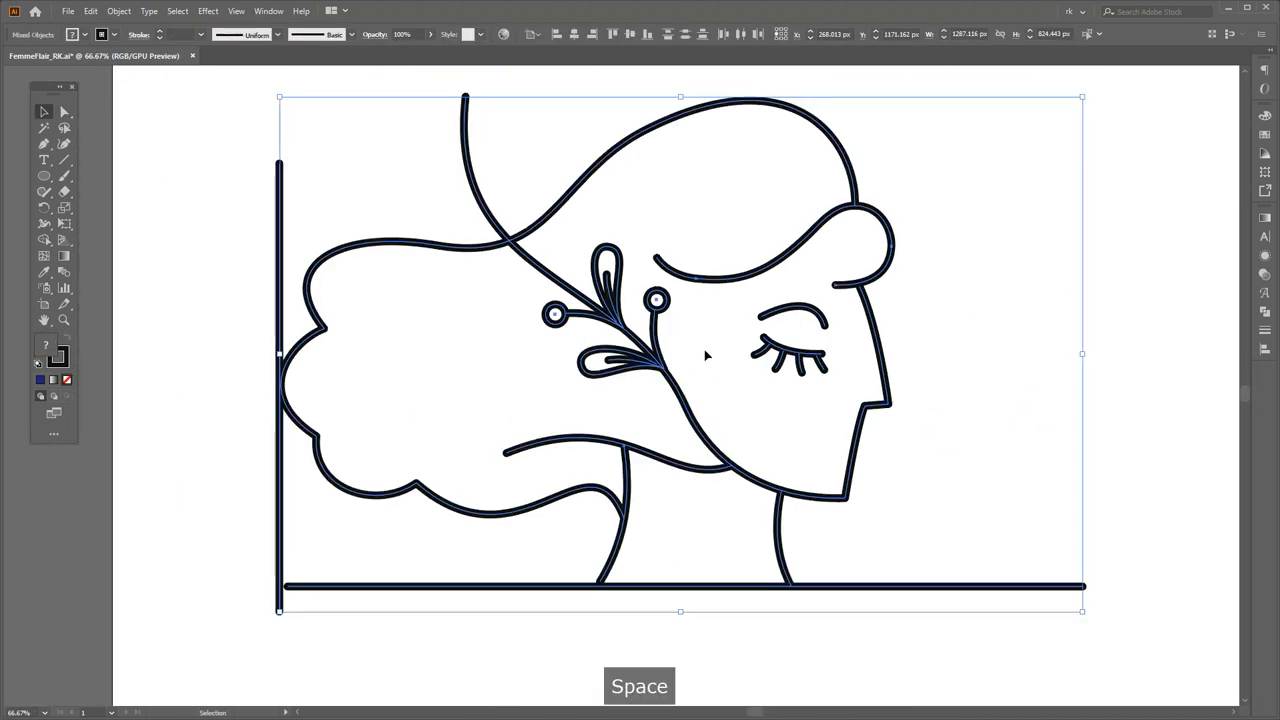
left_click(867, 585)
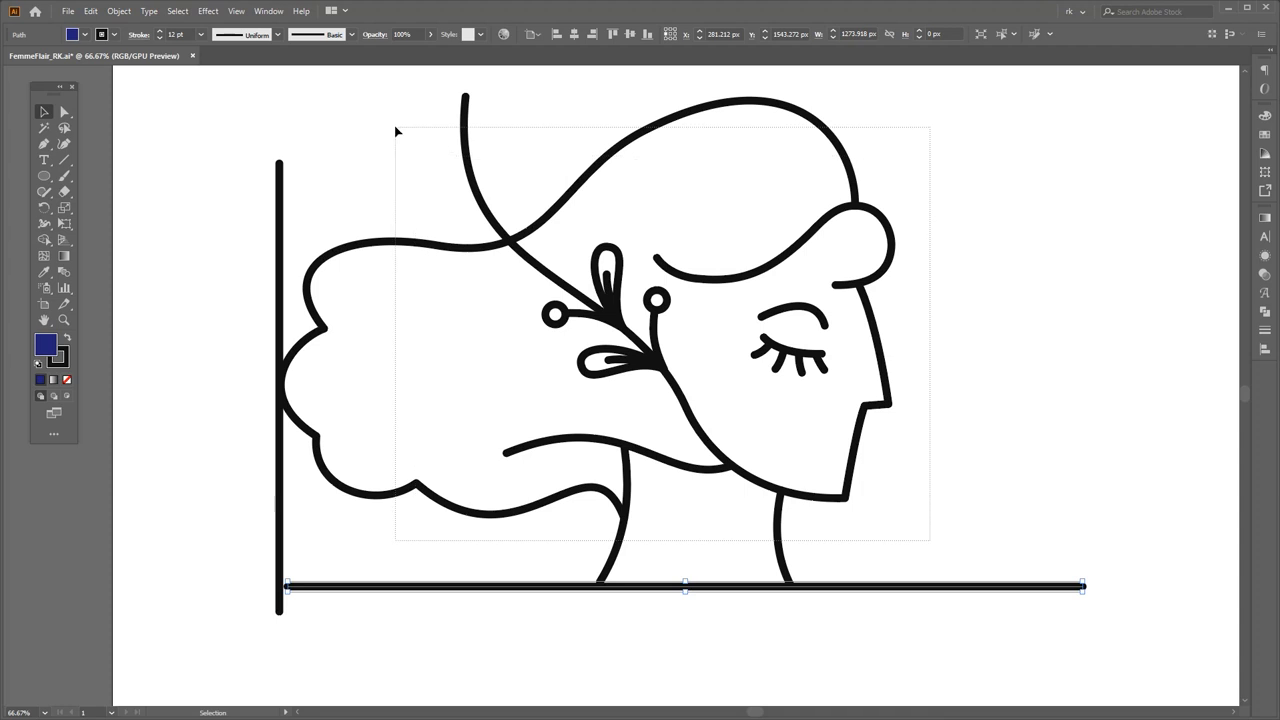
left_click_drag(395, 127, 395, 127)
scroll(190, 34, "up", 10)
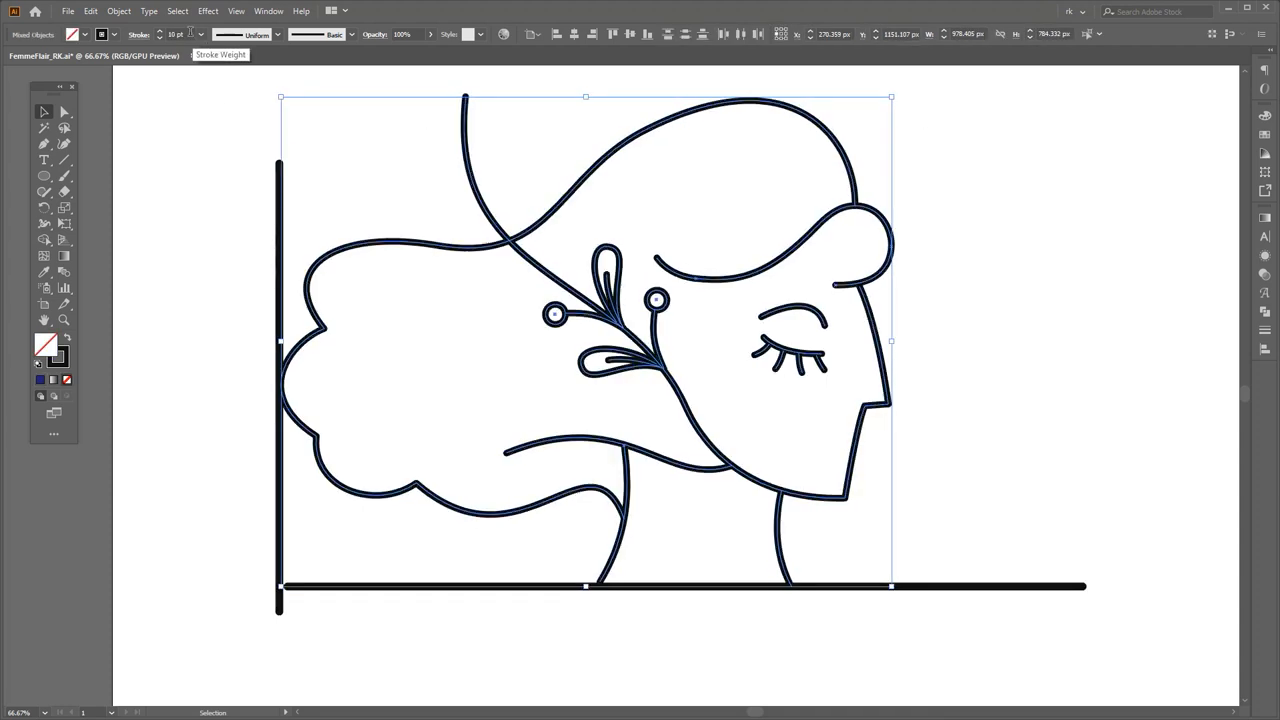
scroll(190, 33, "down", 1)
Step: Select both ornaments together and scale them down slightly toward their lower end
left_click_drag(647, 365, 563, 359)
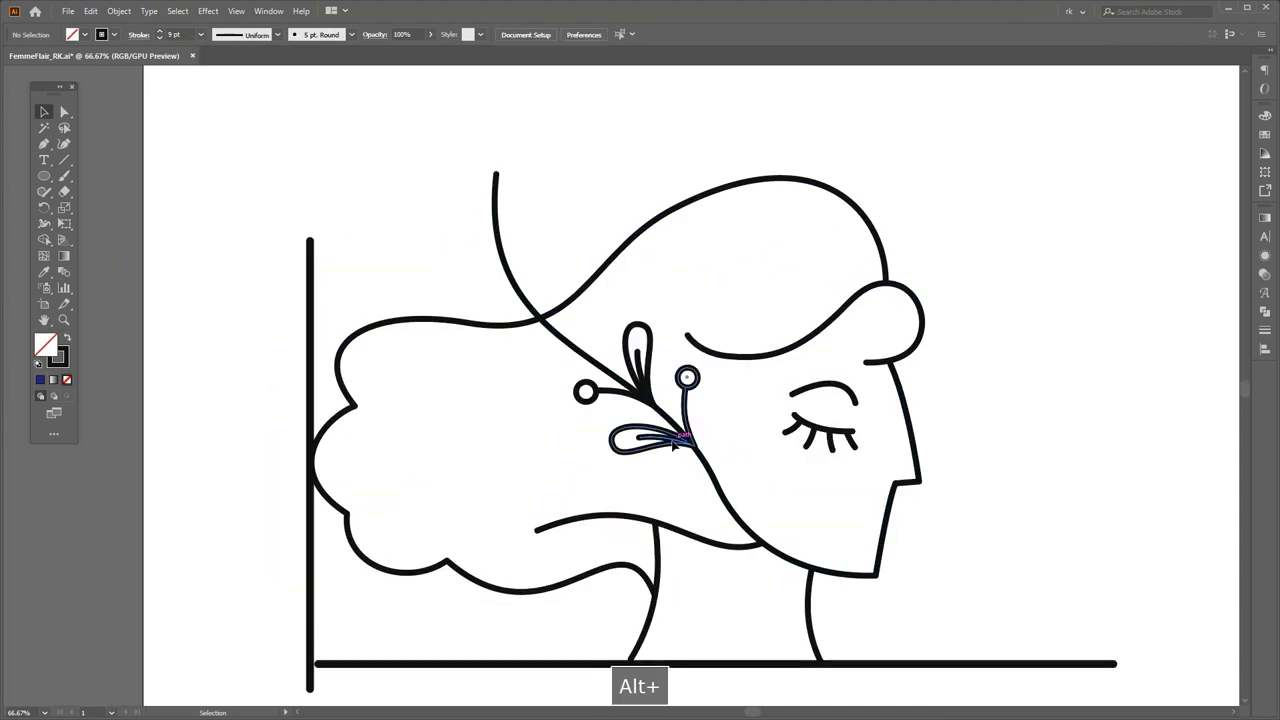
key("ctrl+z")
scroll(661, 399, "up", 1)
left_click(645, 357, "shift")
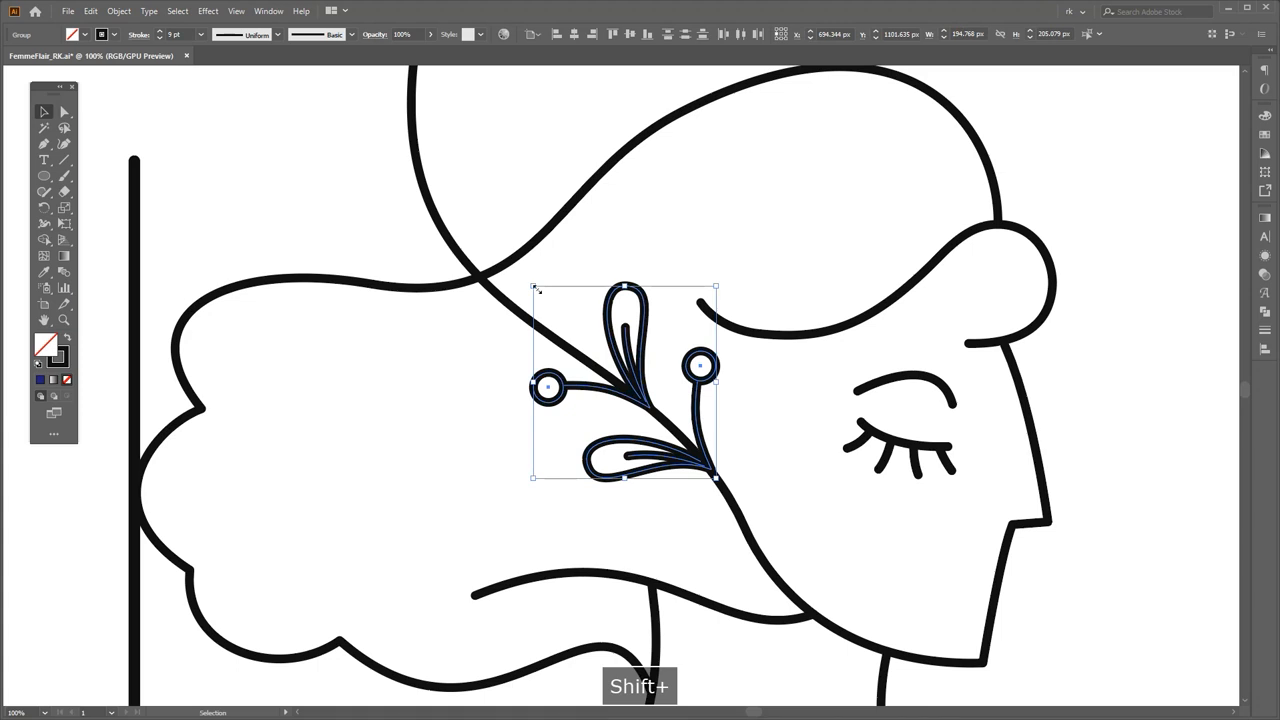
left_click_drag(535, 288, 563, 317)
left_click_drag(764, 427, 754, 403)
key("v")
left_click(739, 412)
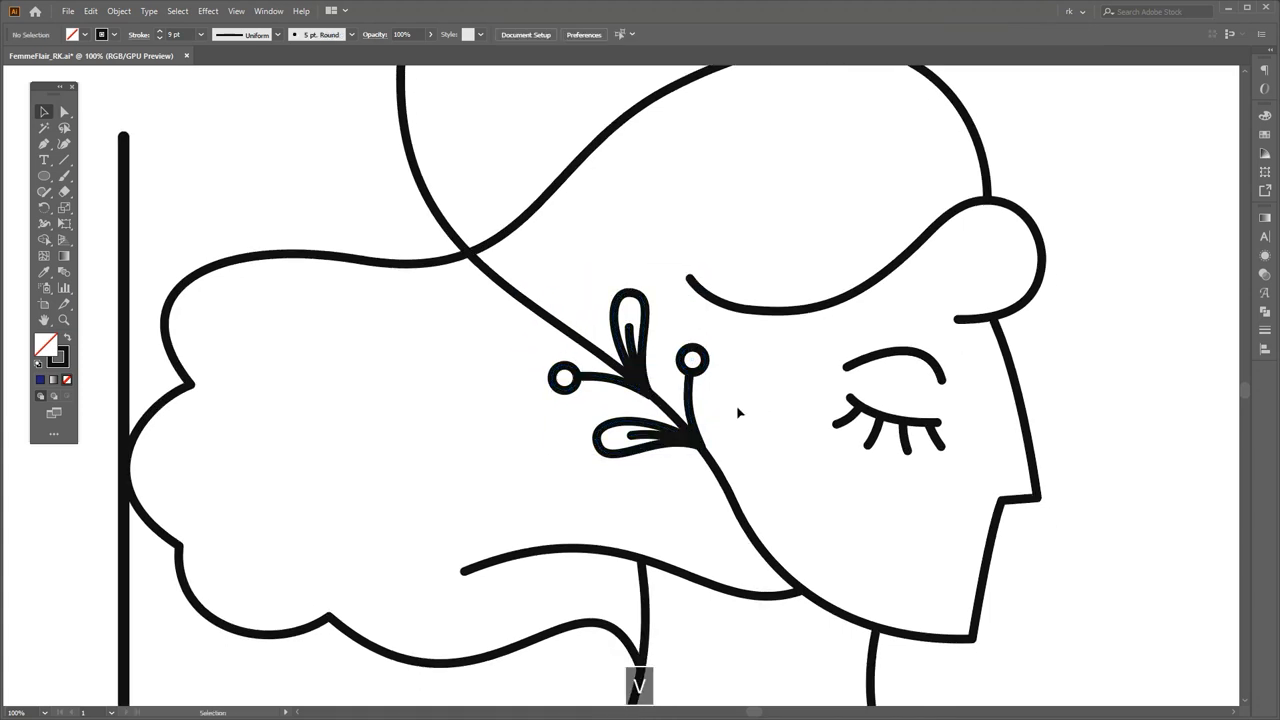
Step: Nudge the upper and lower ornaments so that each base meets the hair-to-jaw line exactly
scroll(668, 410, "up", 5)
left_click_drag(572, 341, 578, 338)
left_click(748, 374)
scroll(752, 377, "down", 2)
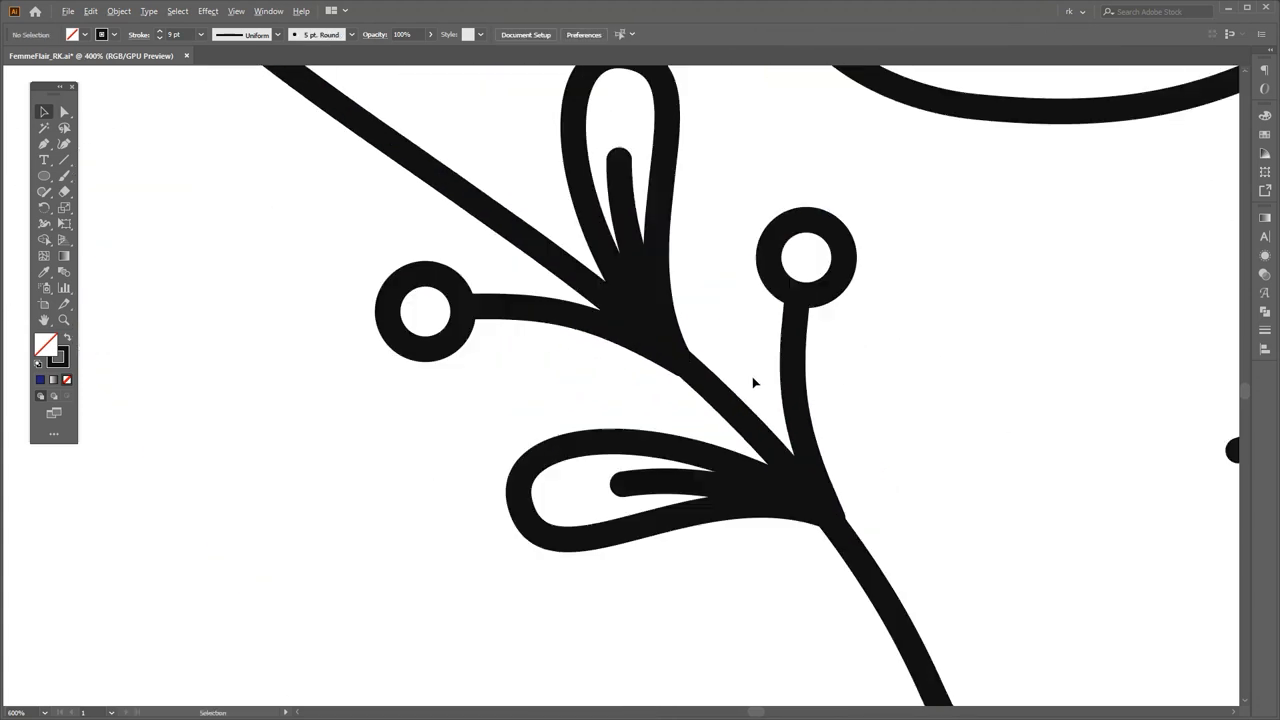
scroll(754, 383, "down", 1)
scroll(780, 460, "up", 3)
left_click_drag(775, 467, 766, 469)
left_click(886, 431)
scroll(886, 431, "down", 4)
Step: Duplicate the lower ornament and place the copy on the line above the upper ornament
left_click_drag(886, 431, 962, 484)
scroll(962, 484, "up", 1)
left_click_drag(859, 486, 617, 274)
left_click_drag(683, 334, 688, 304)
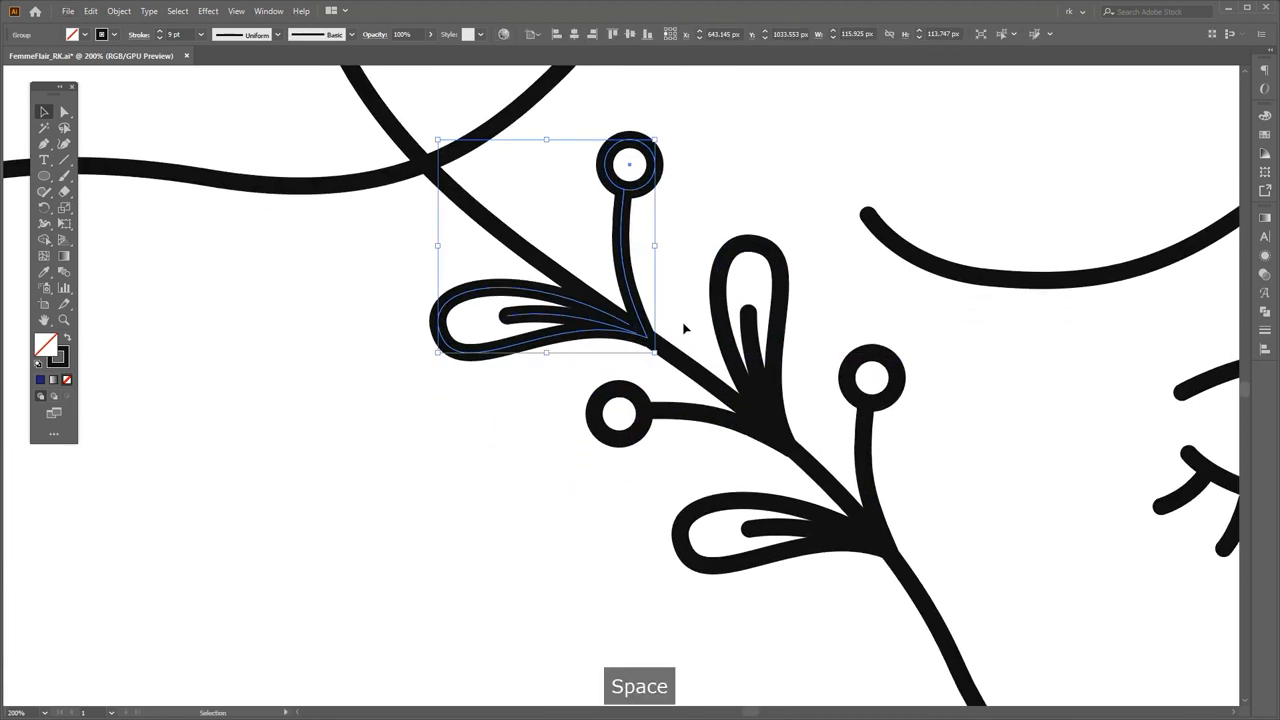
Step: Rotate the copied ornament slightly counterclockwise about its base so that it follows the direction of the line
key("r")
left_click(647, 338)
left_click_drag(680, 217, 664, 212)
key("v")
left_click(669, 202)
scroll(704, 376, "down", 2)
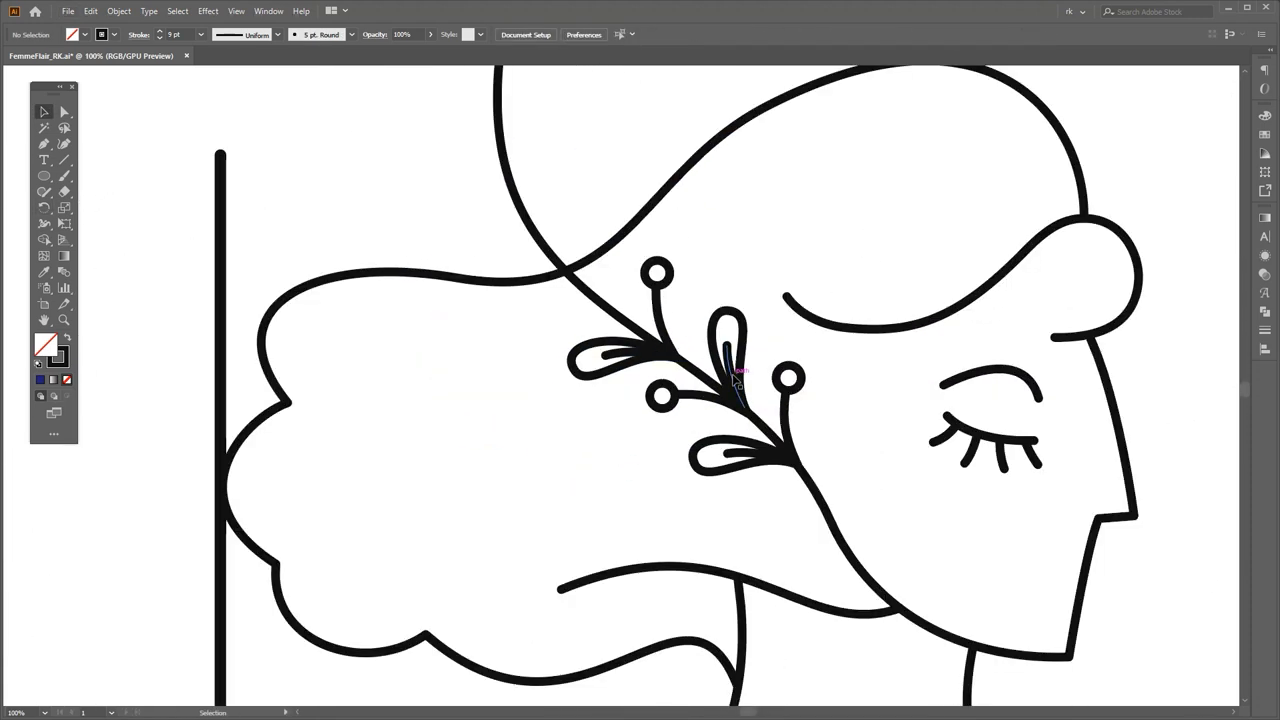
Step: Duplicate the upright-leaf ornament further up the line, beyond the rotated copy
left_click_drag(738, 379, 597, 276)
key("v")
scroll(714, 265, "down", 1)
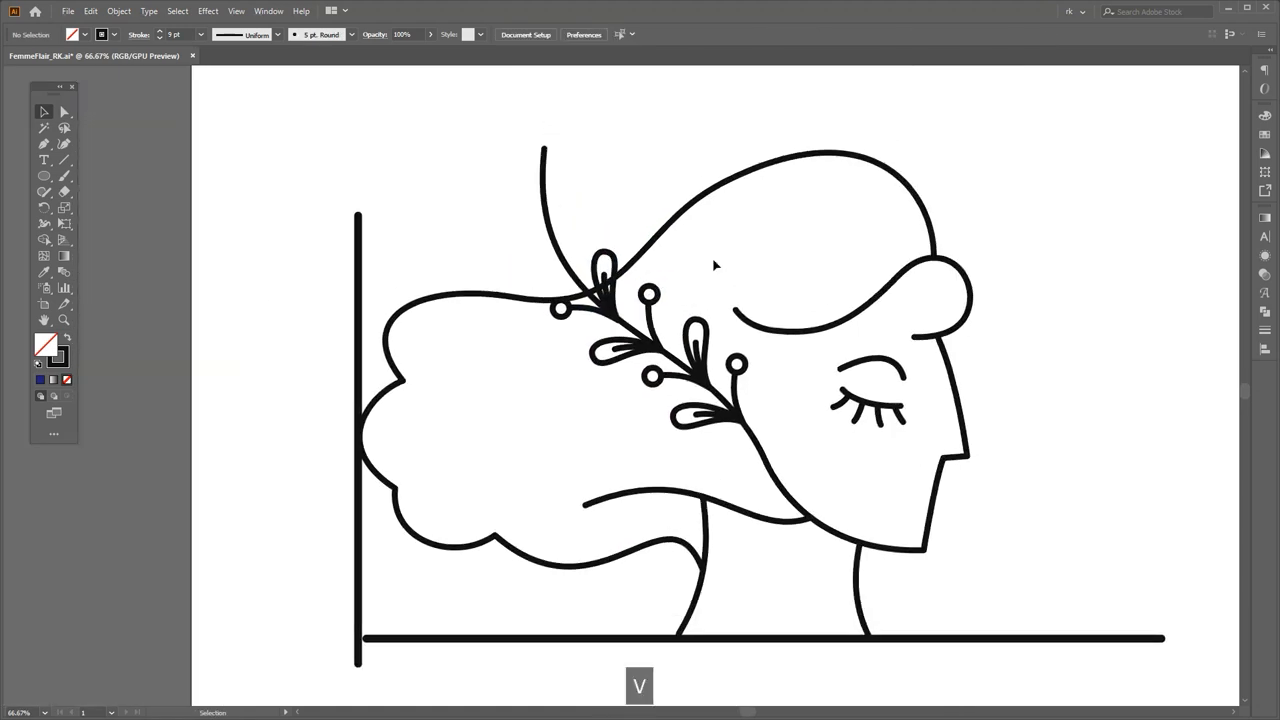
left_click_drag(718, 267, 726, 283)
Step: Duplicate the sideways-leaf ornament to the next place up the line and rotate it clockwise about its base
left_click_drag(660, 352, 586, 296)
scroll(585, 300, "up", 3)
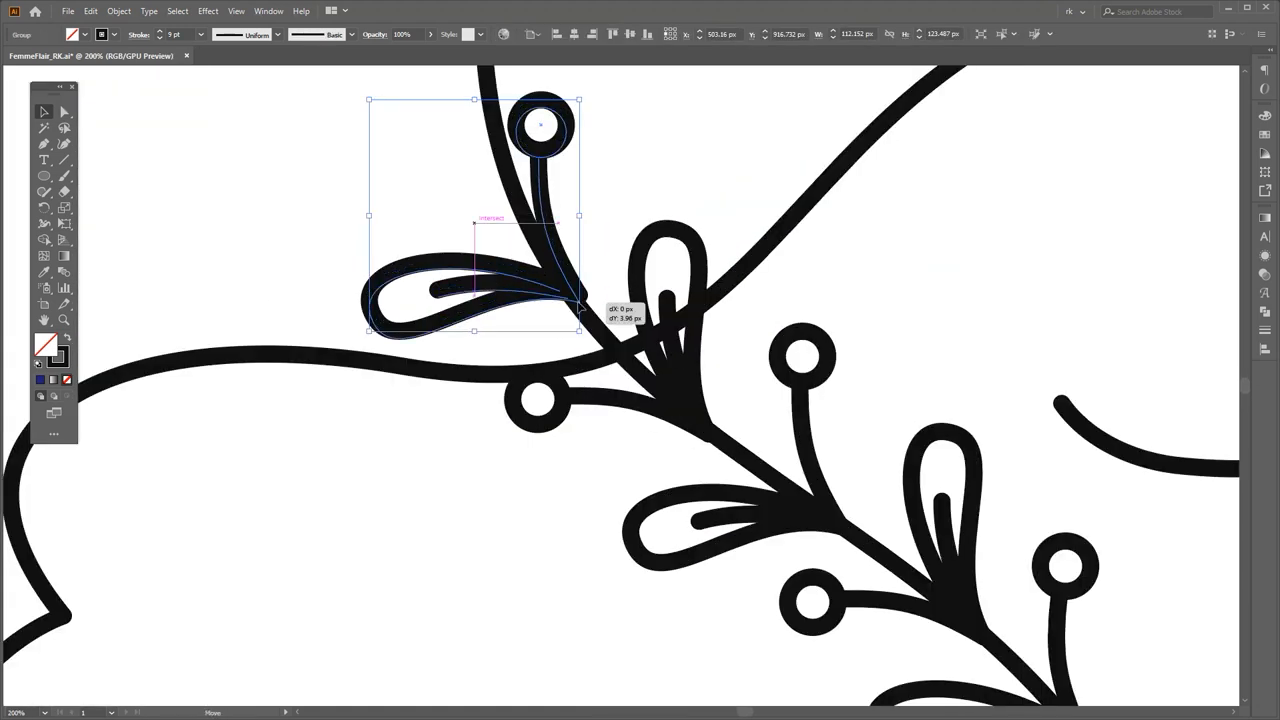
key("r")
left_click(578, 300)
left_click_drag(640, 155, 680, 177)
key("v")
left_click_drag(690, 169, 685, 262)
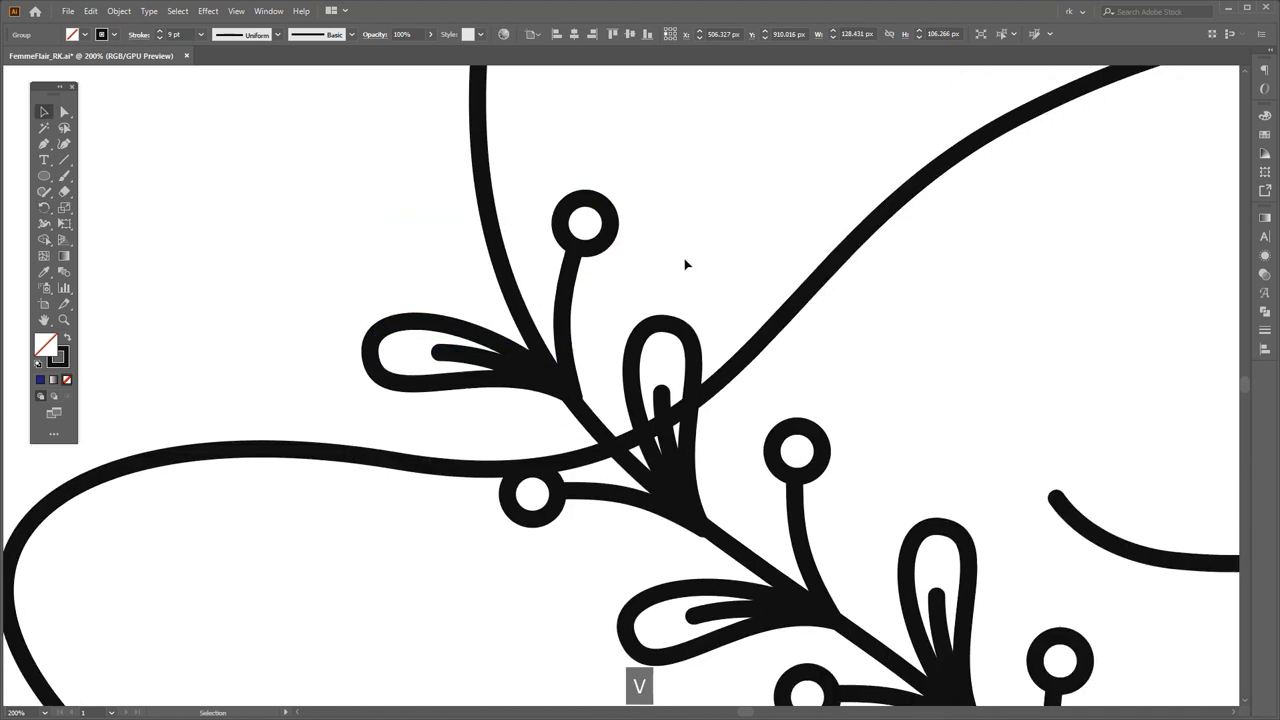
left_click(685, 262)
Step: Nudge the rotated sideways-leaf ornament so that its base sits exactly on the line
scroll(574, 398, "up", 3)
left_click_drag(563, 335, 559, 343)
left_click(622, 278)
Step: Place another upright-leaf ornament copy near the upper end of the line, rotated clockwise and with its base on the line
scroll(622, 278, "down", 3)
scroll(623, 280, "down", 3)
left_click_drag(625, 286, 608, 230)
scroll(643, 343, "up", 1)
key("r")
key("v")
scroll(652, 180, "up", 1)
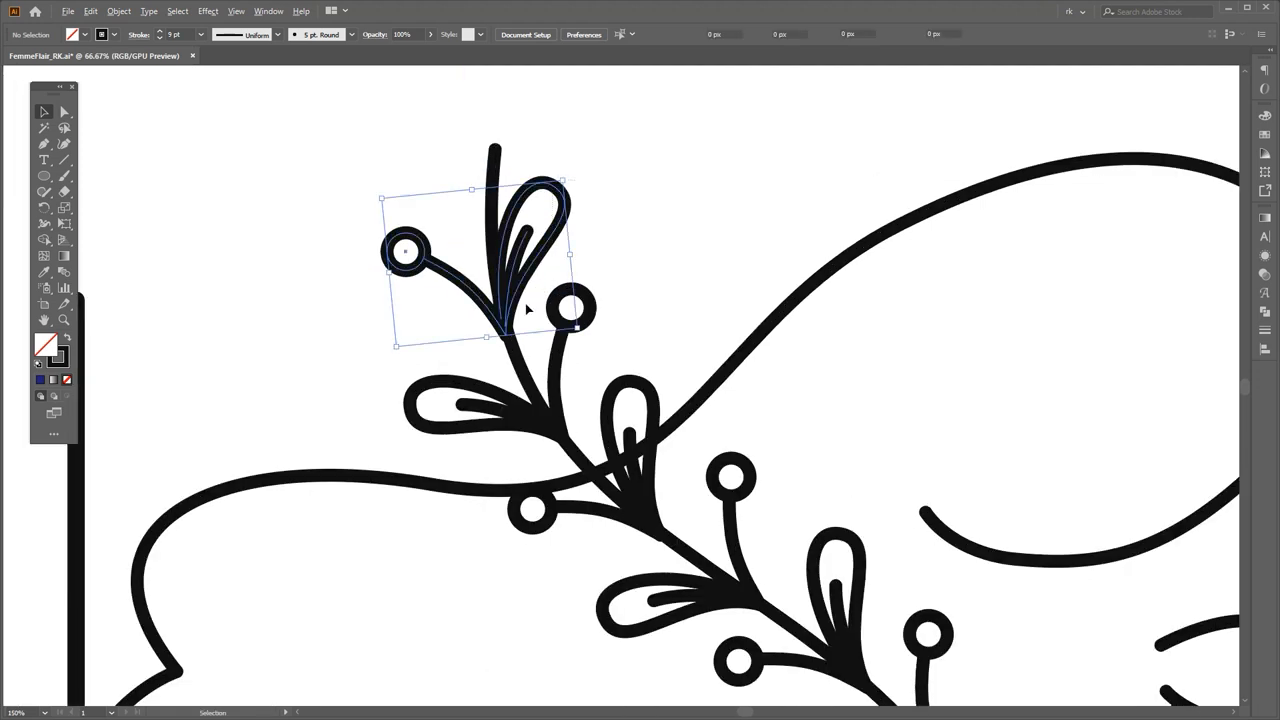
scroll(524, 302, "up", 2)
left_click_drag(506, 283, 549, 283)
left_click(680, 192)
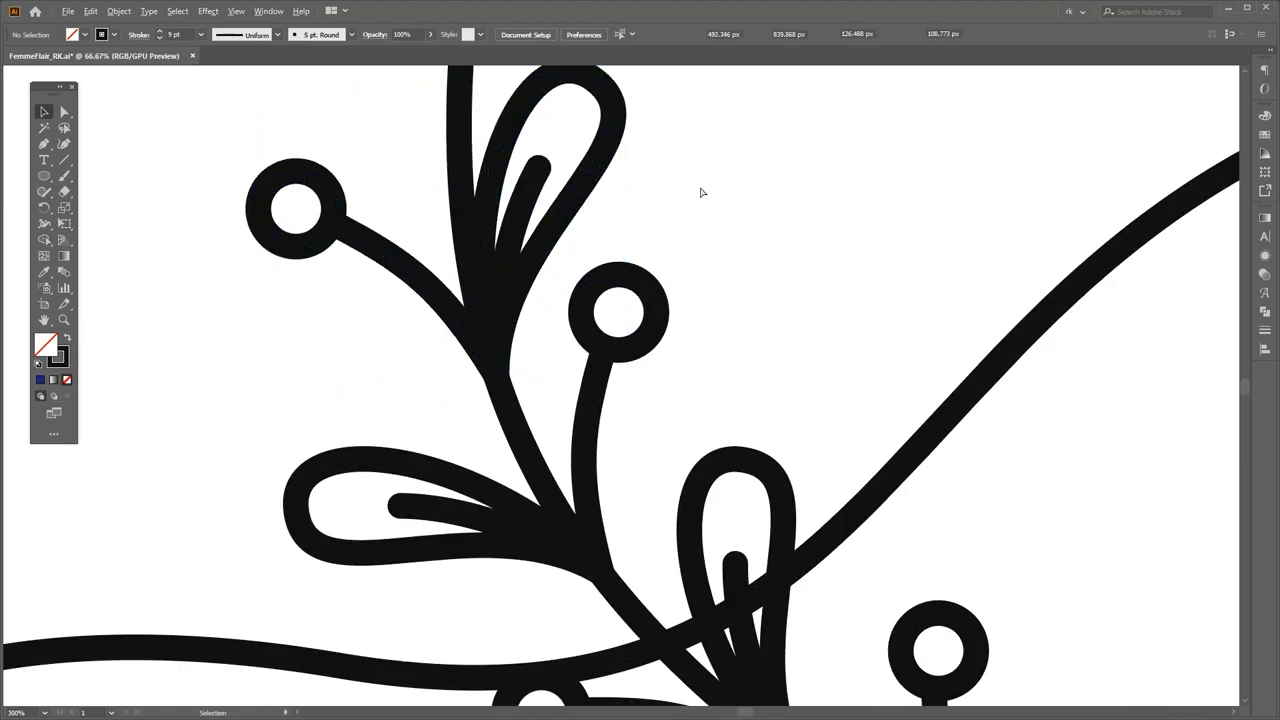
Step: Duplicate the topmost ornament above the line's end and delete the copy's berry and stem, keeping only the leaf
scroll(701, 190, "down", 2)
left_click_drag(699, 187, 654, 274)
left_click_drag(590, 368, 438, 224)
key("a")
key("Delete")
key("Delete")
key("v")
left_click(568, 245)
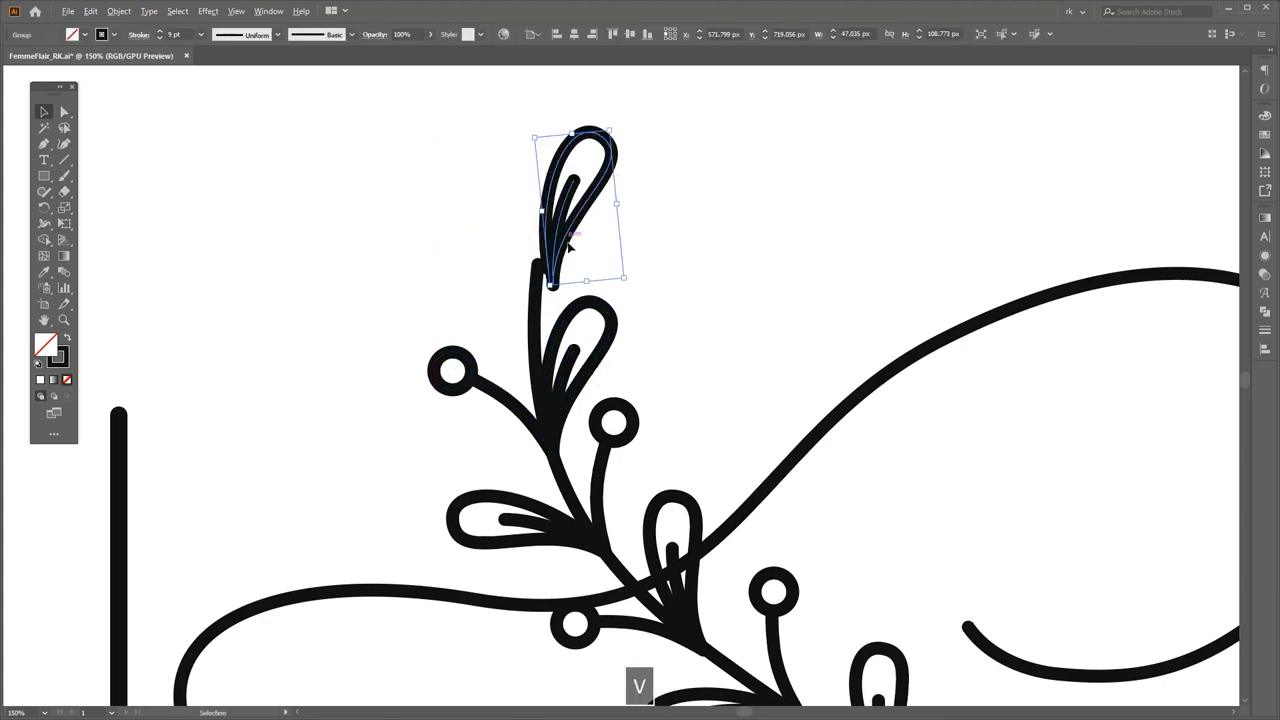
Step: Move the single leaf onto the upper tip of the line and rotate it slightly clockwise about its base
scroll(568, 246, "up", 1)
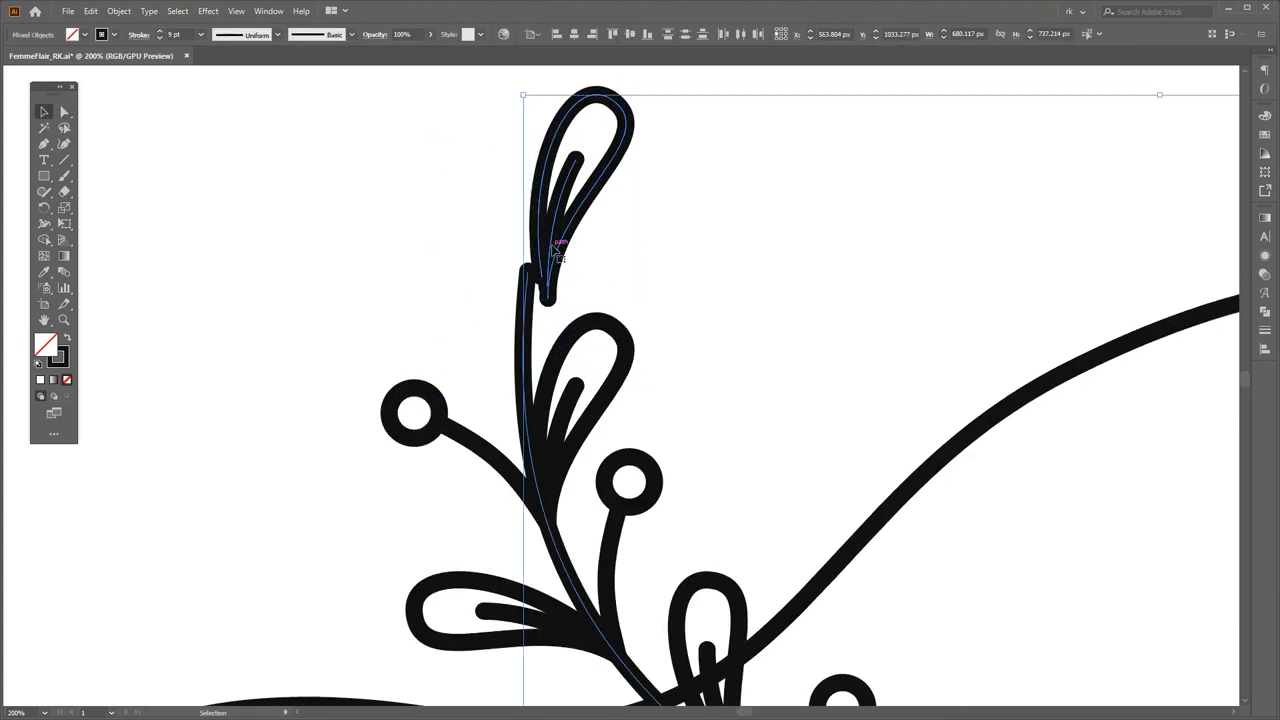
left_click_drag(557, 218, 529, 246)
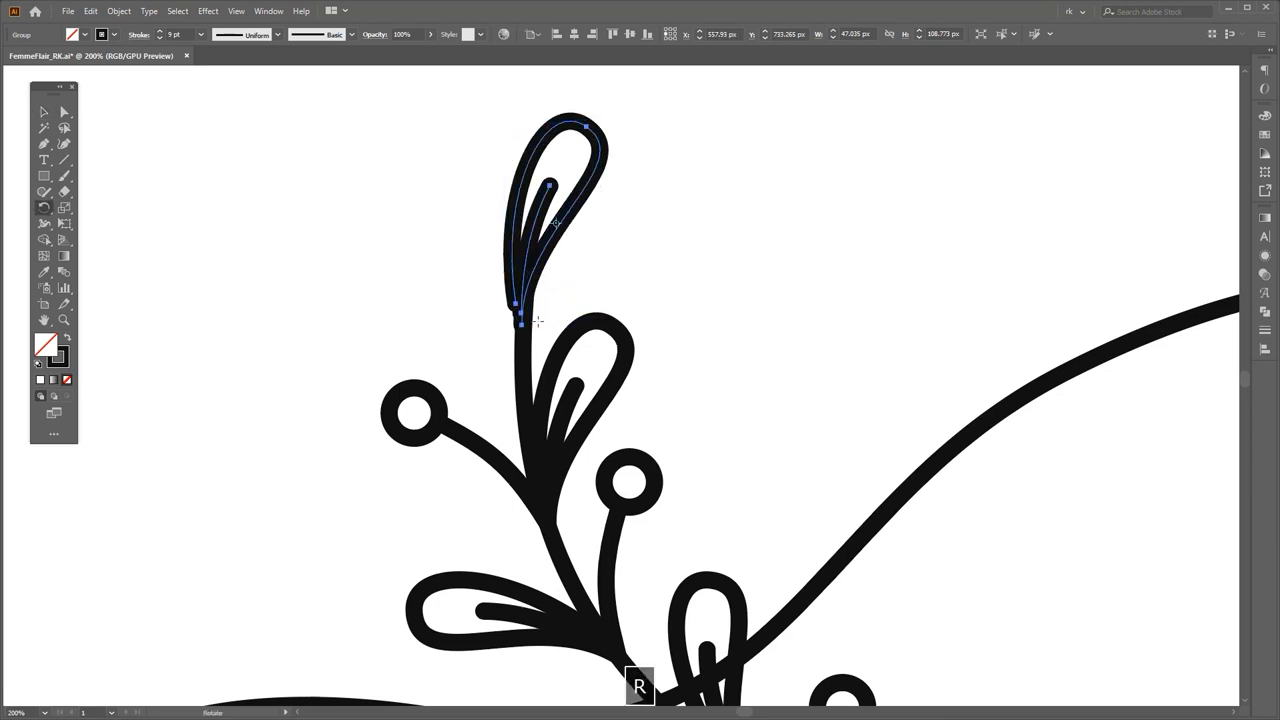
left_click_drag(642, 188, 677, 229)
key("v")
left_click(704, 216)
Step: Move the base anchors of the top leaf's inner vein and outline onto the centre of the line
scroll(704, 216, "down", 3)
scroll(615, 236, "up", 6)
key("a")
left_click_drag(634, 396, 648, 416)
left_click(708, 193)
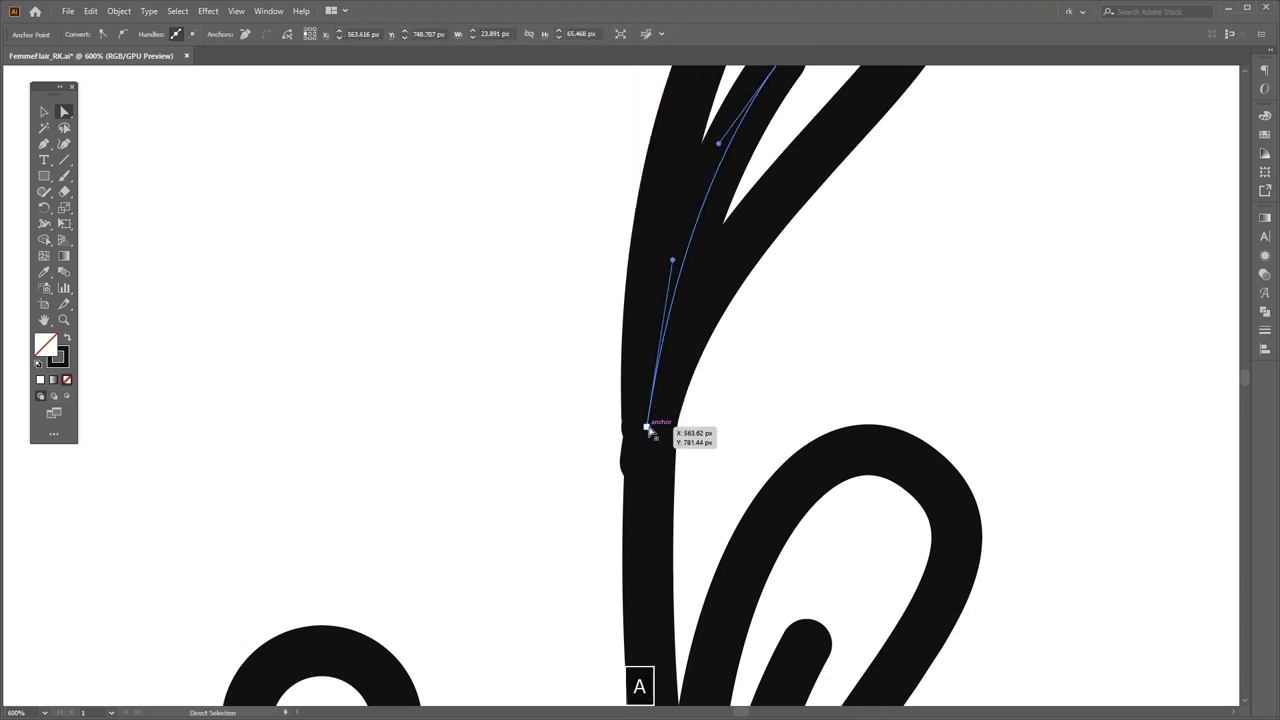
scroll(766, 420, "down", 1)
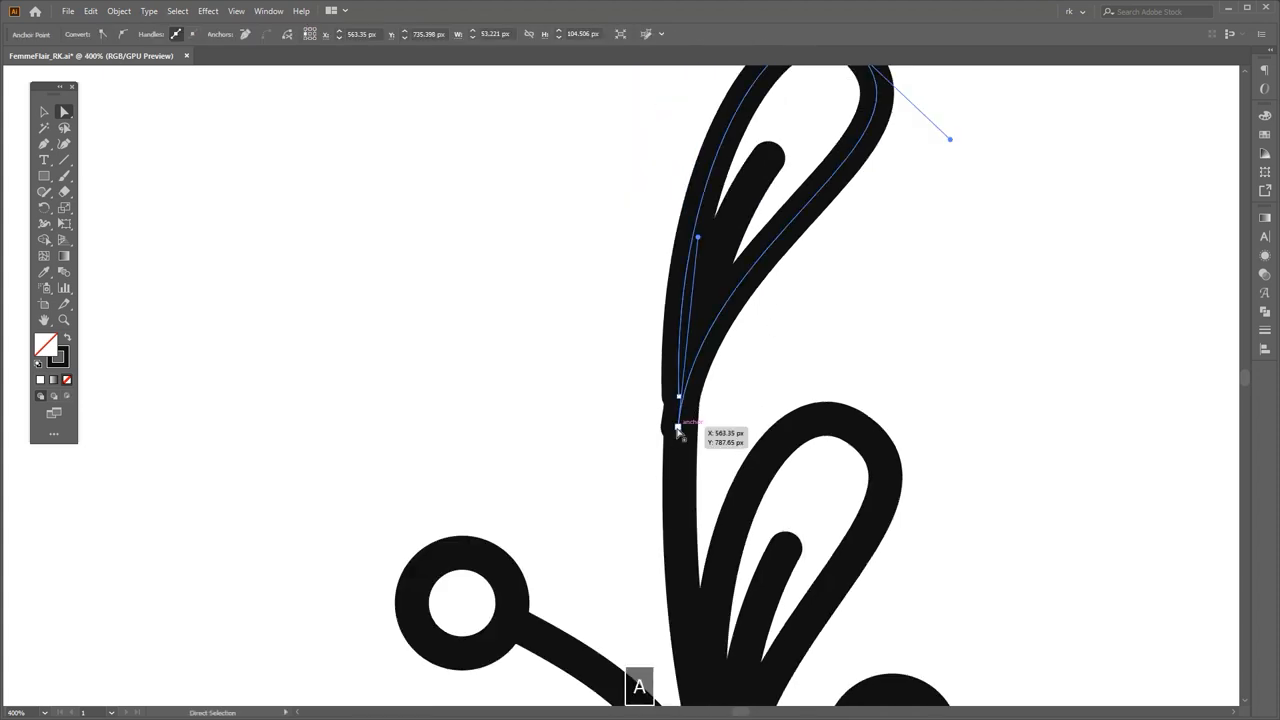
left_click_drag(678, 428, 684, 438)
left_click(757, 347)
Step: Move the other base anchor of the top leaf's outline down onto the line
scroll(756, 345, "down", 2)
key("a")
left_click(722, 312)
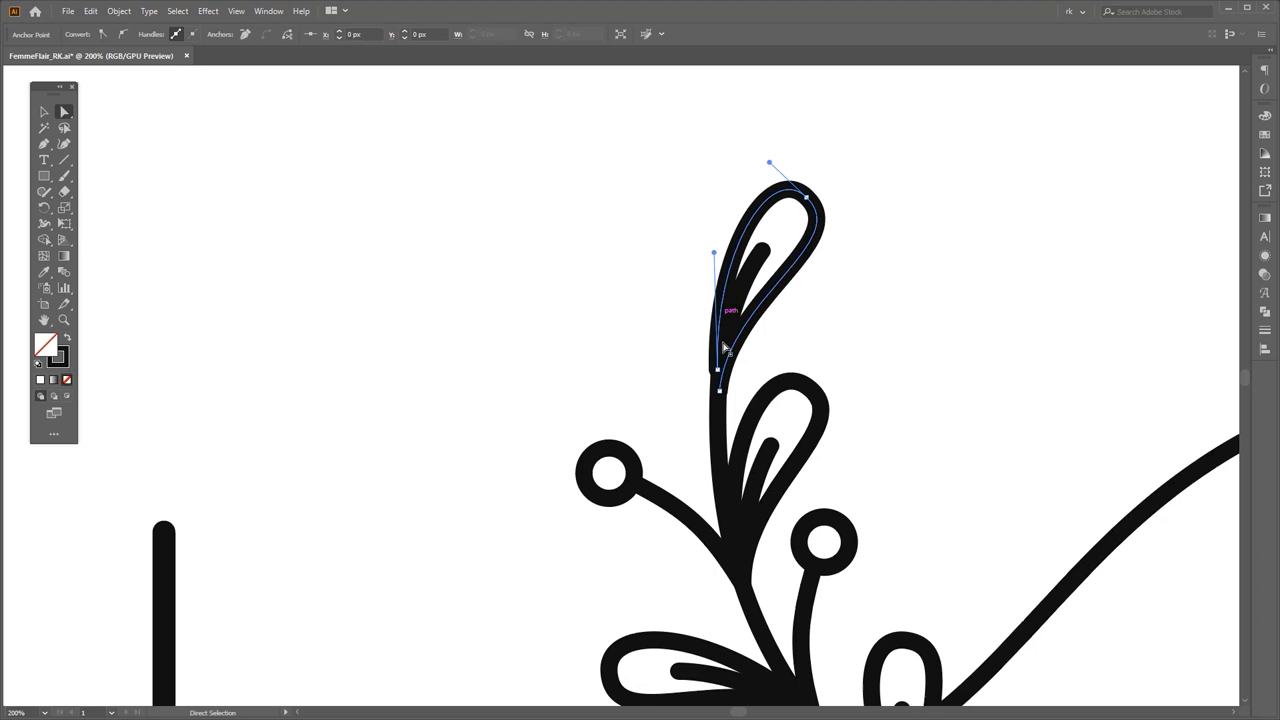
scroll(720, 376, "up", 3)
key("a")
left_click_drag(711, 349, 730, 389)
Step: Adjust the direction handle of the top leaf's base anchor to round out the leaf's left side
scroll(718, 357, "down", 4)
key("space")
scroll(703, 345, "up", 3)
key("a")
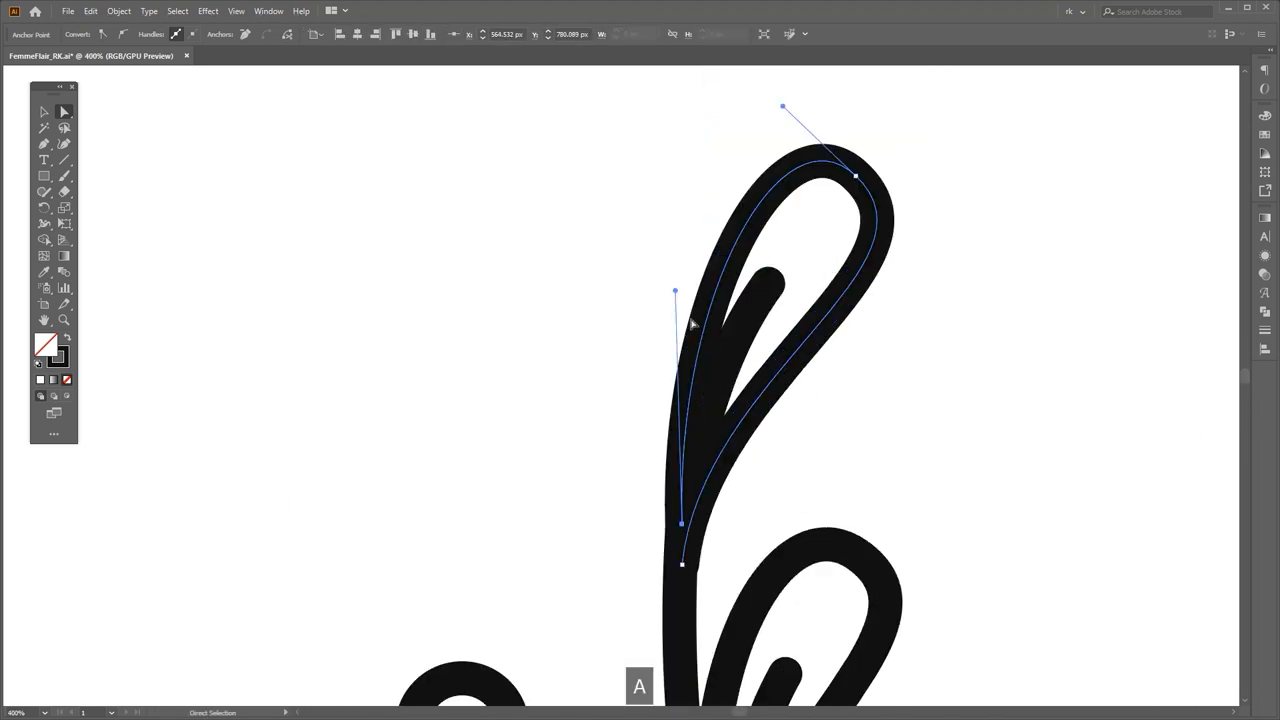
left_click_drag(676, 295, 660, 271)
left_click(707, 290)
Step: Draw a wavy closed shape with the Pencil tool over the crown, forehead and back hair
scroll(707, 290, "down", 6)
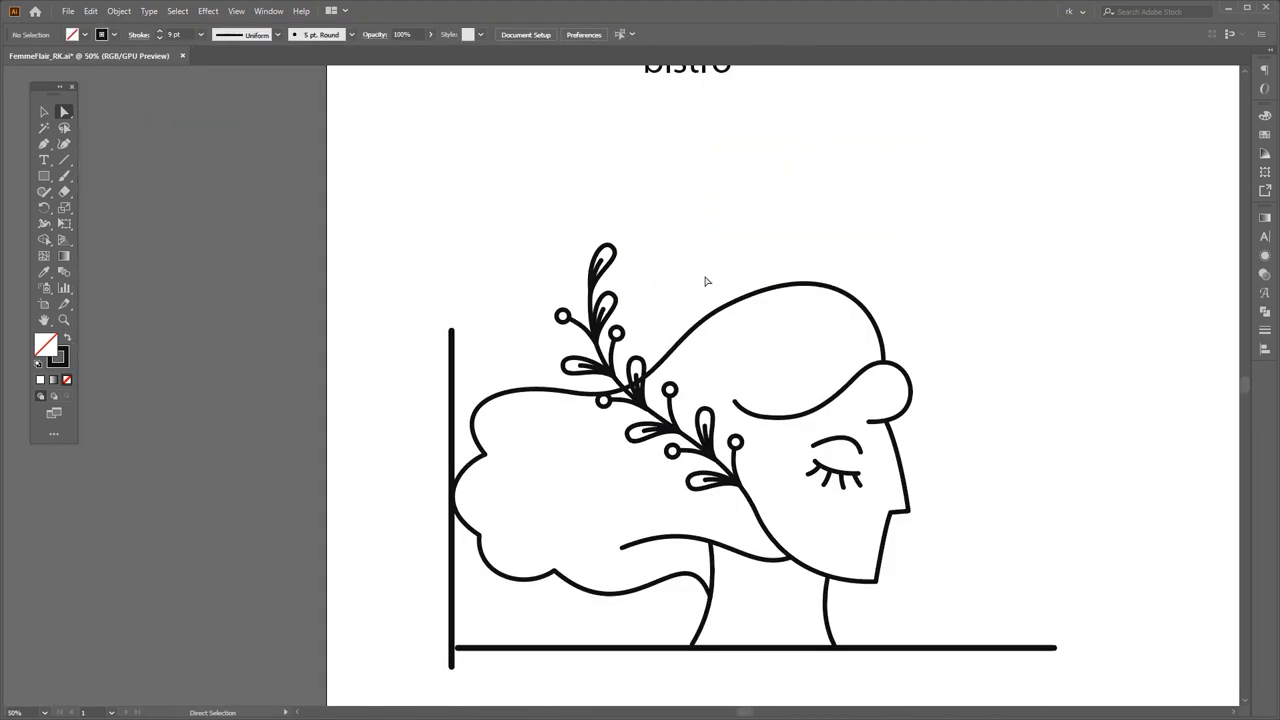
scroll(705, 281, "up", 1)
key("n")
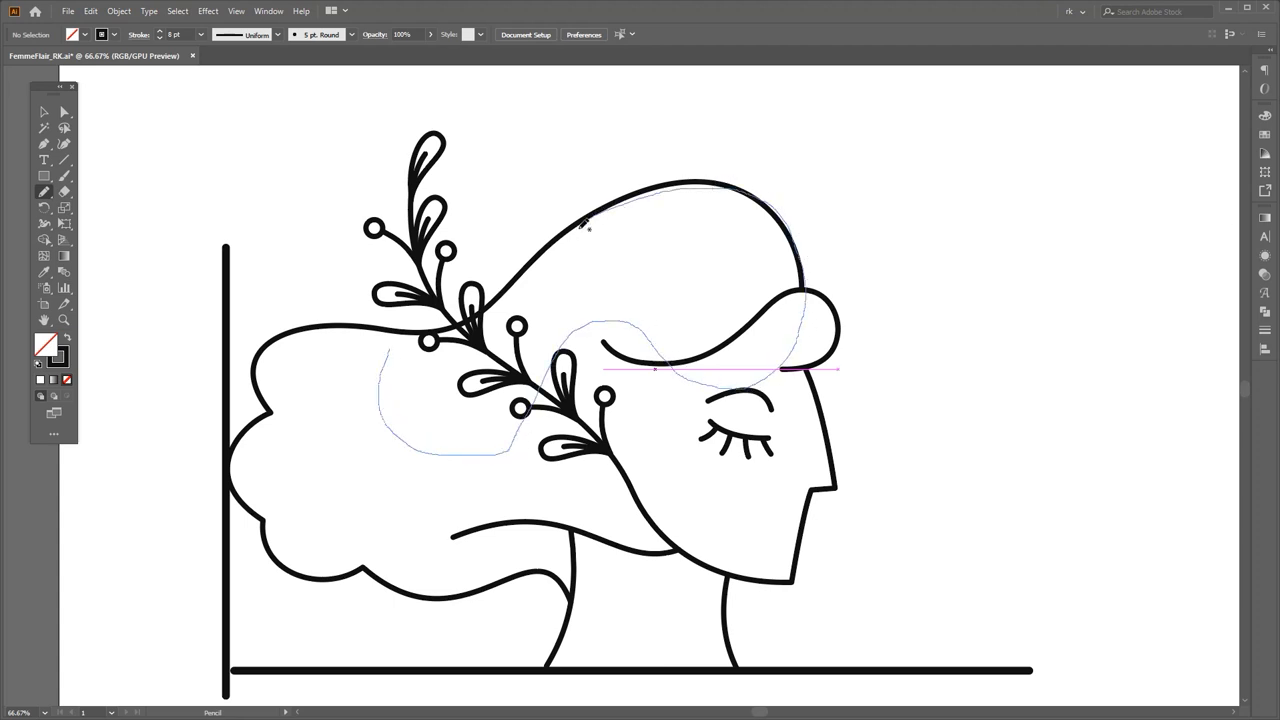
left_click_drag(418, 323, 388, 360)
left_click_drag(620, 305, 646, 287)
key("v")
left_click(676, 280)
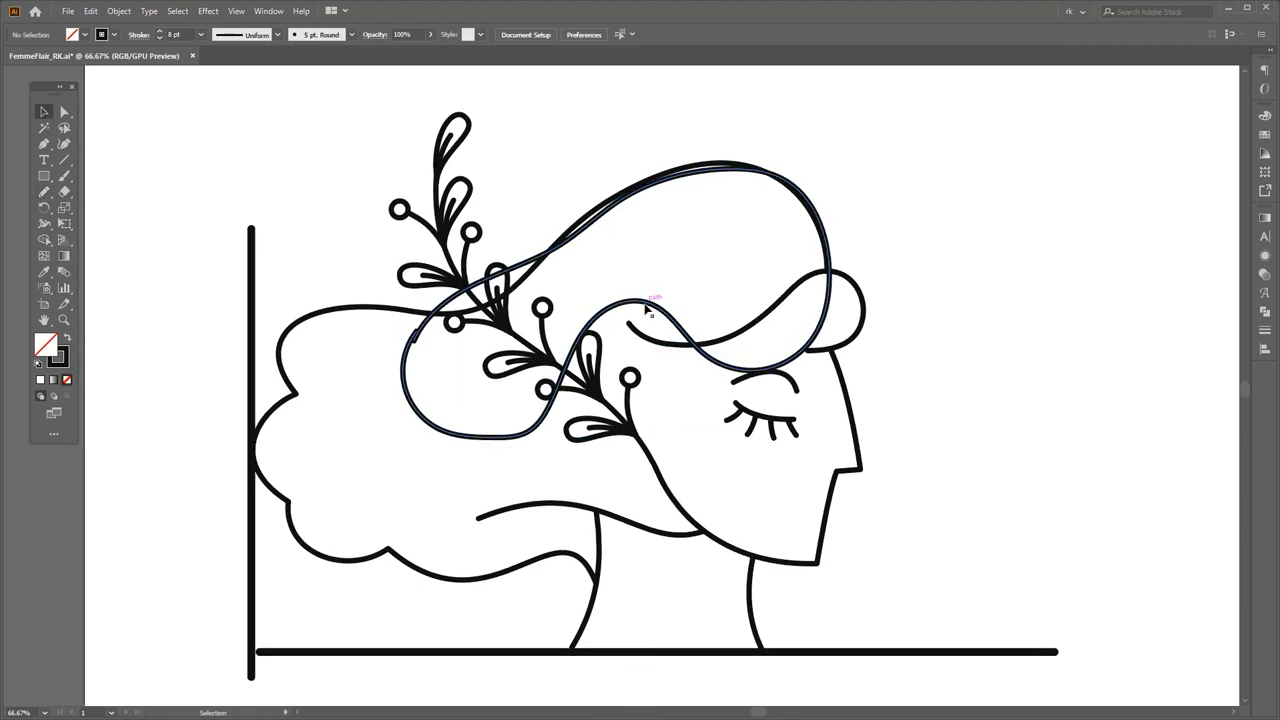
Step: Isolate the pencil shape and delete its rough overlapping section along the upper back of the hair
double_click(648, 303)
key("a")
left_click(408, 340)
key("Delete")
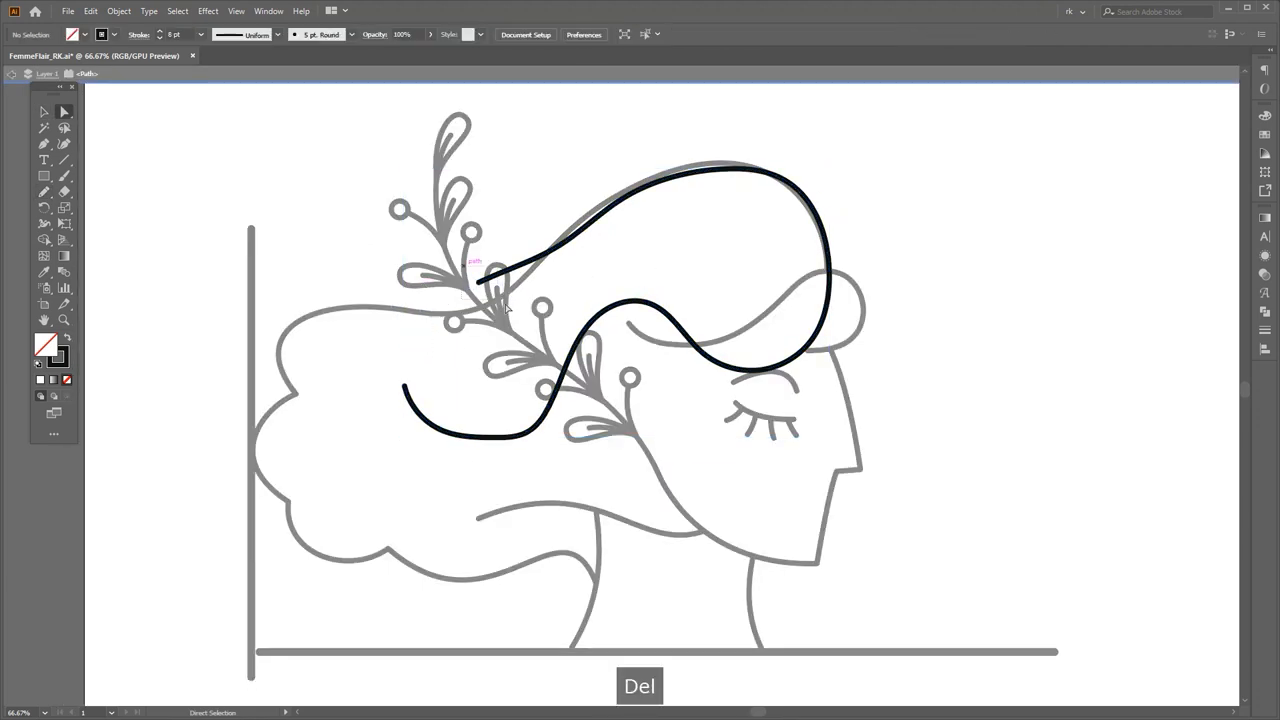
key("Delete")
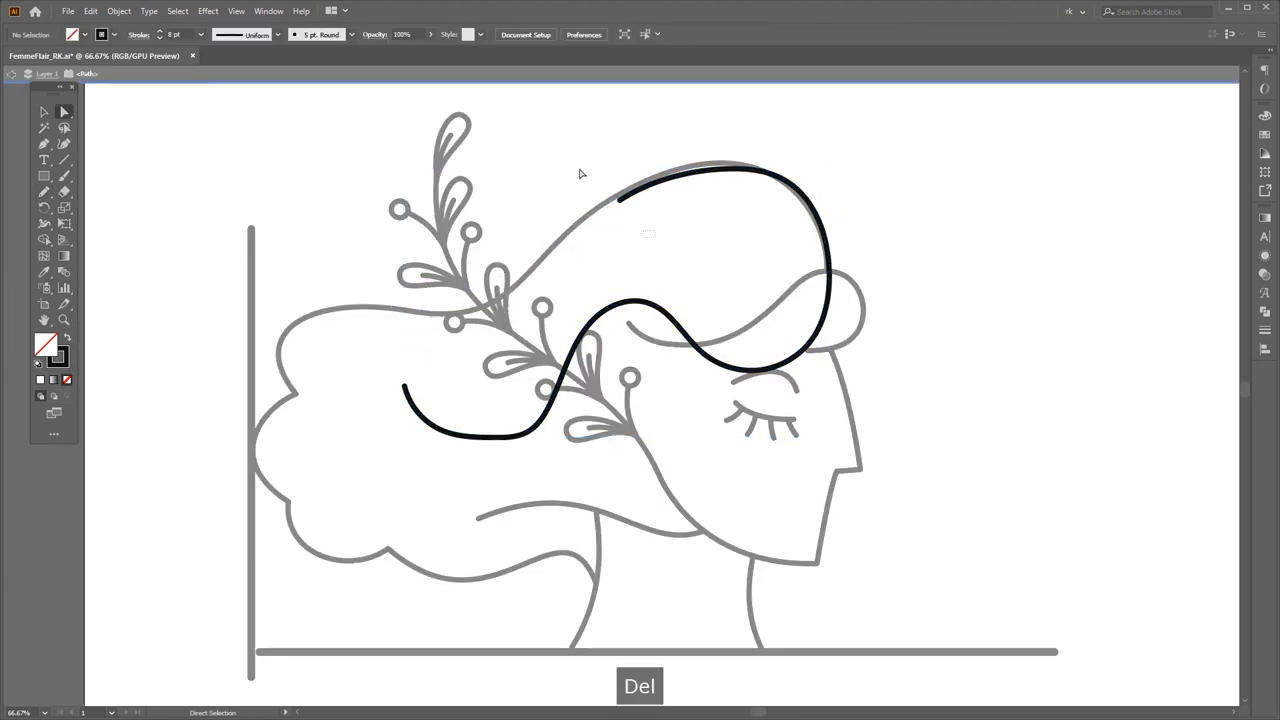
left_click_drag(580, 170, 748, 212)
key("Delete")
key("Delete")
left_click_drag(817, 146, 829, 236)
left_click(883, 240)
Step: Close the gap in the hair shape with a smooth Pen tool curve from the crown to the rear end
key("p")
left_click_drag(785, 208, 802, 253)
left_click_drag(691, 217, 553, 240)
key("space")
left_click_drag(514, 286, 562, 266)
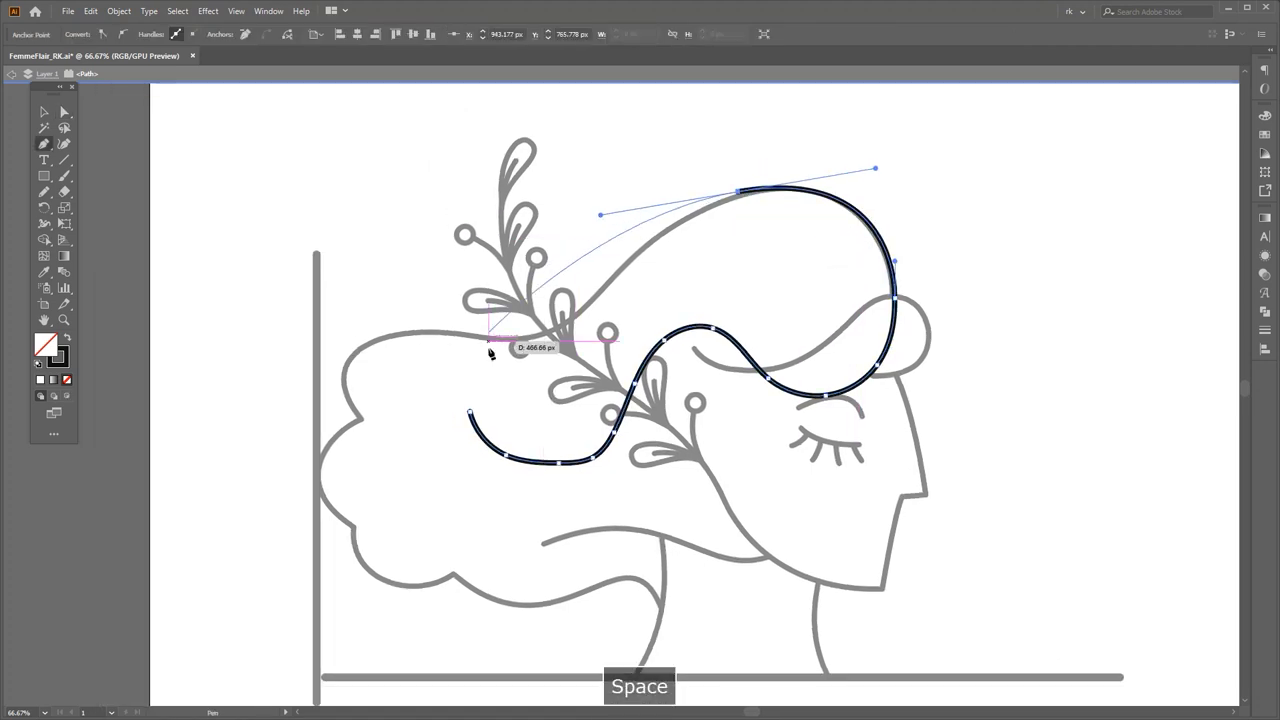
left_click_drag(470, 412, 505, 519)
key("space")
left_click_drag(581, 494, 577, 476)
Step: Remove surplus anchors along the hair shape's lower rear edge and extend the handle into a smooth round curve
key("a")
left_click_drag(575, 410, 573, 407)
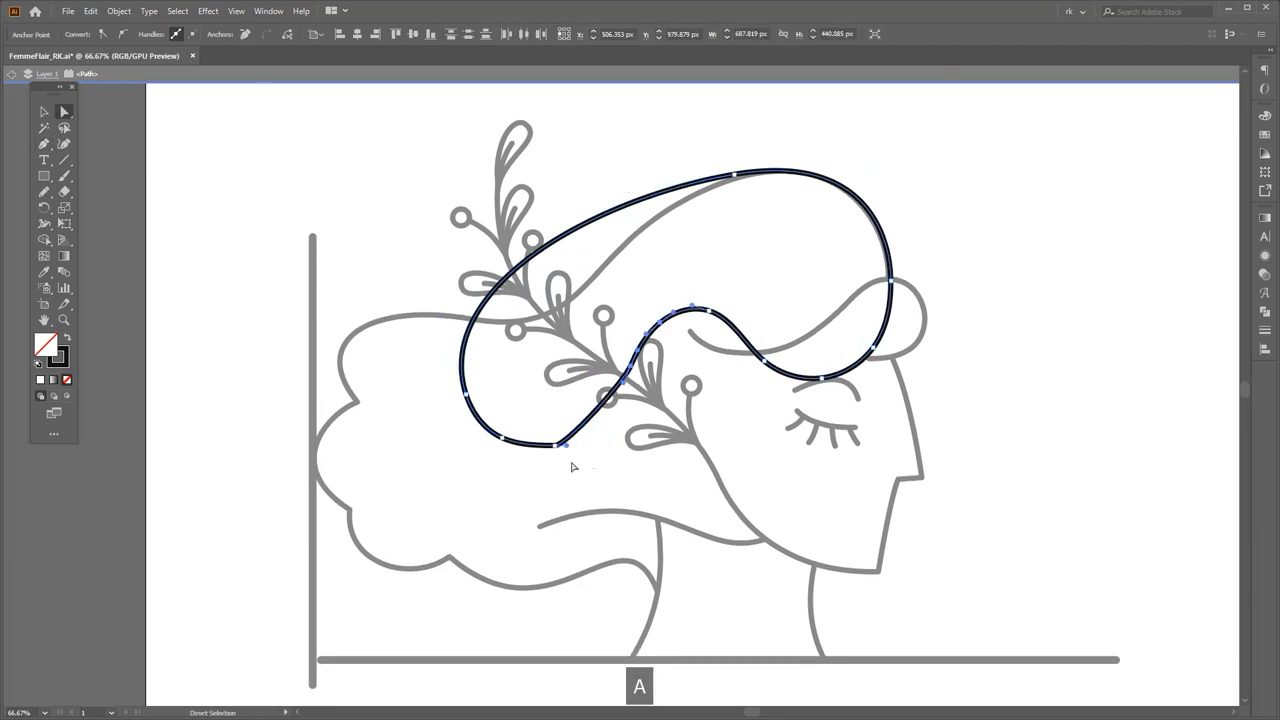
left_click(246, 36)
scroll(580, 460, "up", 2)
key("a")
left_click_drag(439, 424, 578, 484)
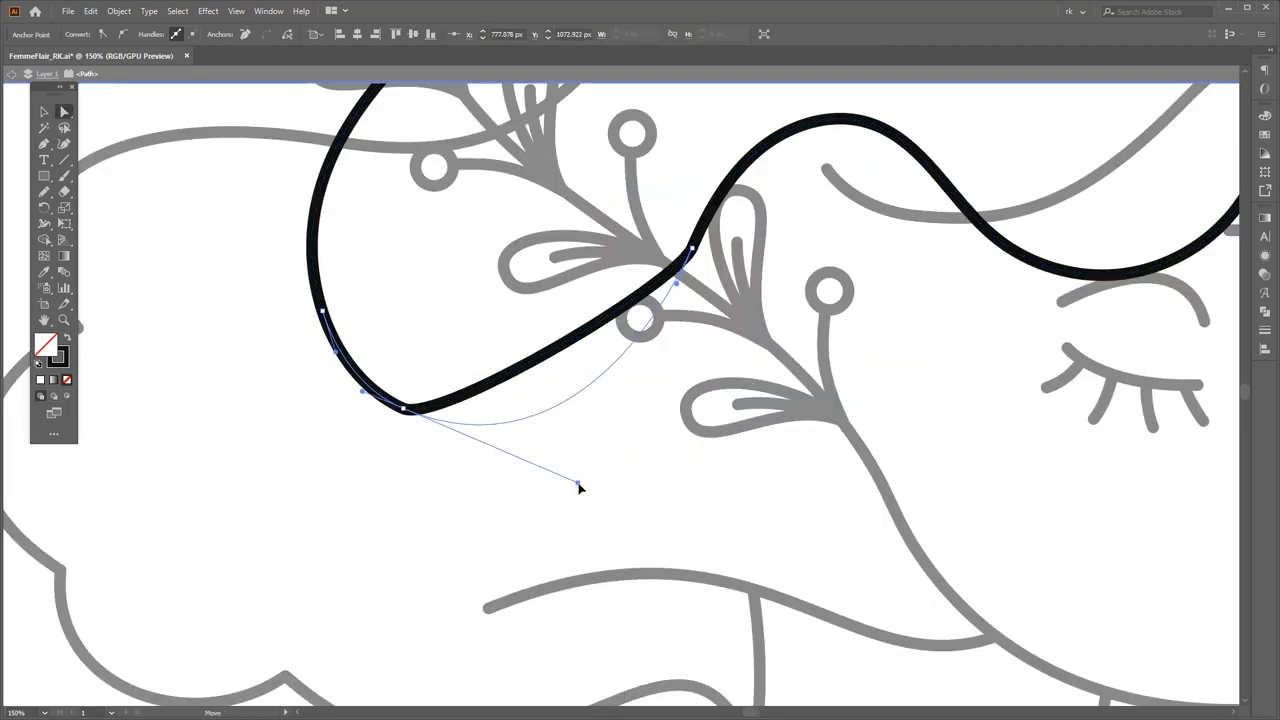
scroll(698, 456, "down", 2)
key("space")
left_click_drag(773, 397, 700, 389)
key("v")
left_click(723, 400)
Step: Raise the anchor at the peak of the hair shape's inner wave slightly
scroll(722, 401, "up", 1)
key("a")
left_click(693, 254)
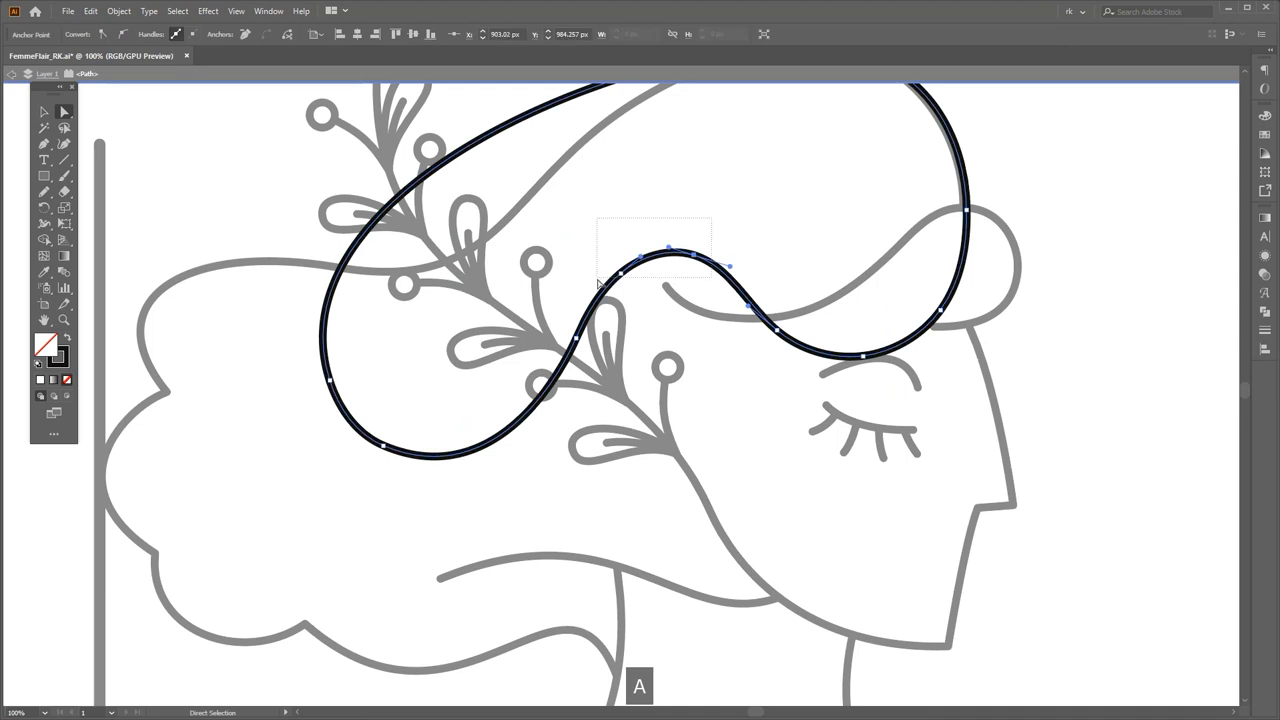
left_click_drag(598, 283, 583, 316)
left_click(772, 281)
key("a")
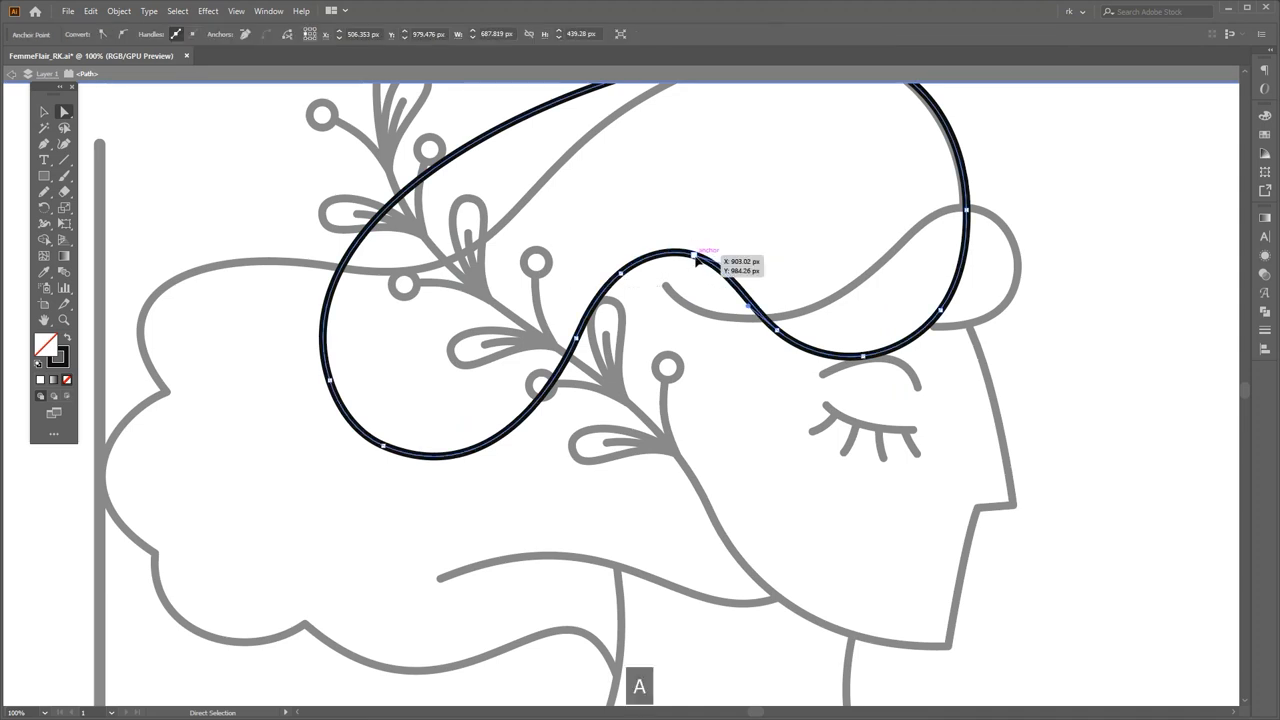
left_click_drag(694, 254, 699, 242)
Step: Remove the anchor on the rear side of the inner wave and smooth the curve with the neighbouring handles
key("a")
left_click(620, 272)
left_click(245, 34)
key("a")
left_click_drag(576, 338, 590, 264)
left_click_drag(674, 233, 640, 214)
left_click(587, 351)
Step: Swap the hair shape's stroke for a black fill and lower its opacity to 30%
key("v")
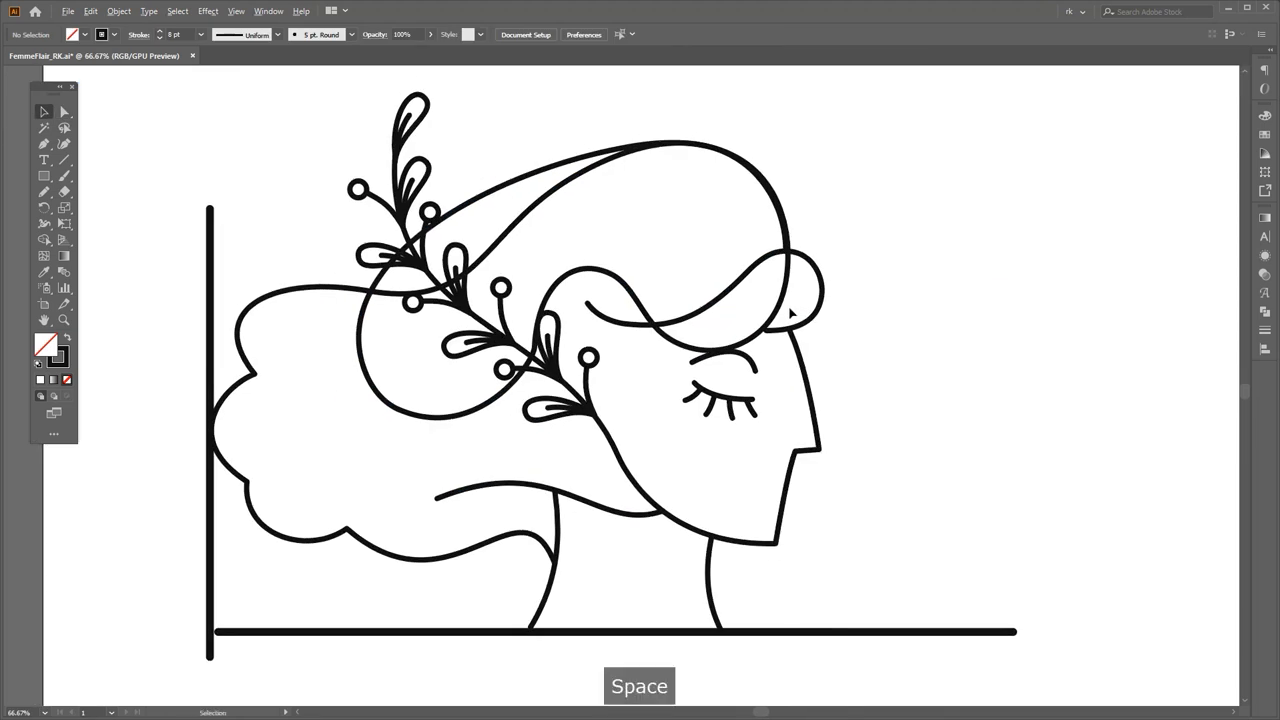
scroll(788, 312, "up", 1)
left_click(775, 304)
key("shift+x")
left_click(890, 325)
scroll(883, 328, "down", 1)
scroll(883, 329, "down", 1)
left_click(775, 275)
scroll(408, 36, "down", 7)
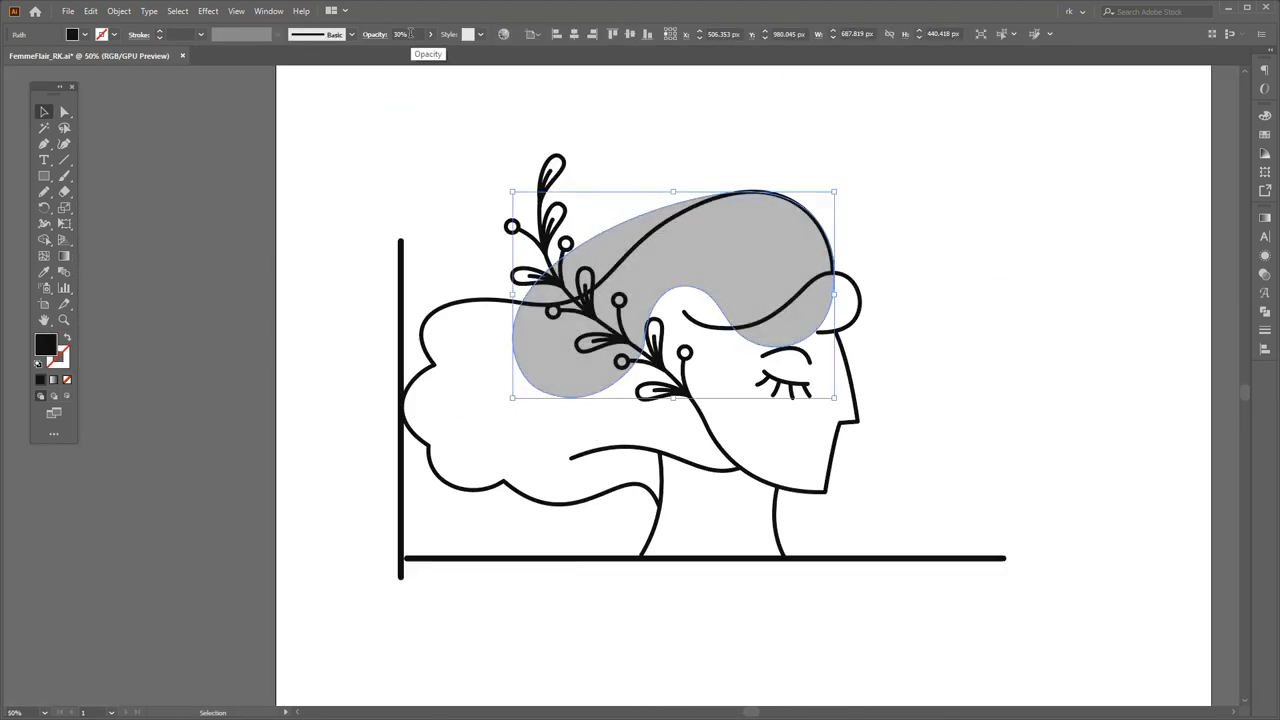
key("v")
left_click(935, 402)
Step: Draw a second closed freeform shape with the Pencil tool over the nape and lower hair
left_click_drag(937, 403, 880, 383)
scroll(880, 383, "down", 1)
scroll(730, 472, "up", 2)
left_click_drag(730, 470, 792, 436)
key("p")
scroll(668, 448, "up", 2)
key("n")
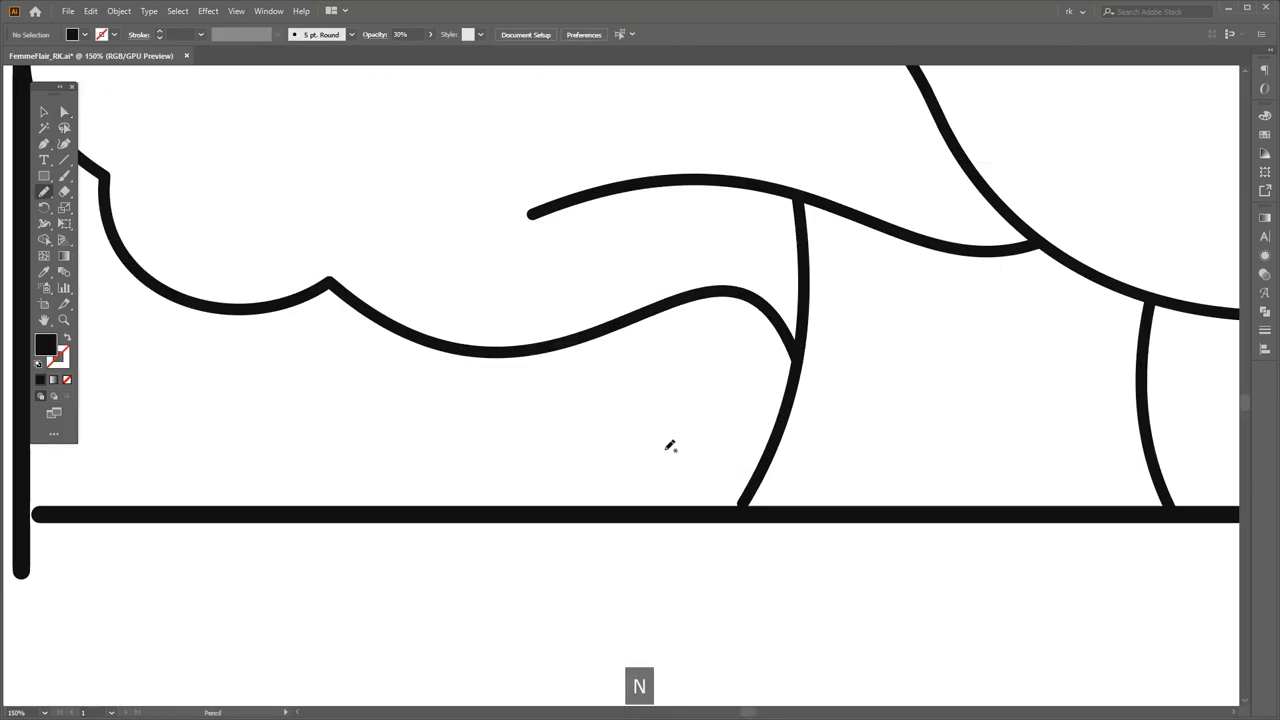
left_click_drag(667, 450, 692, 434)
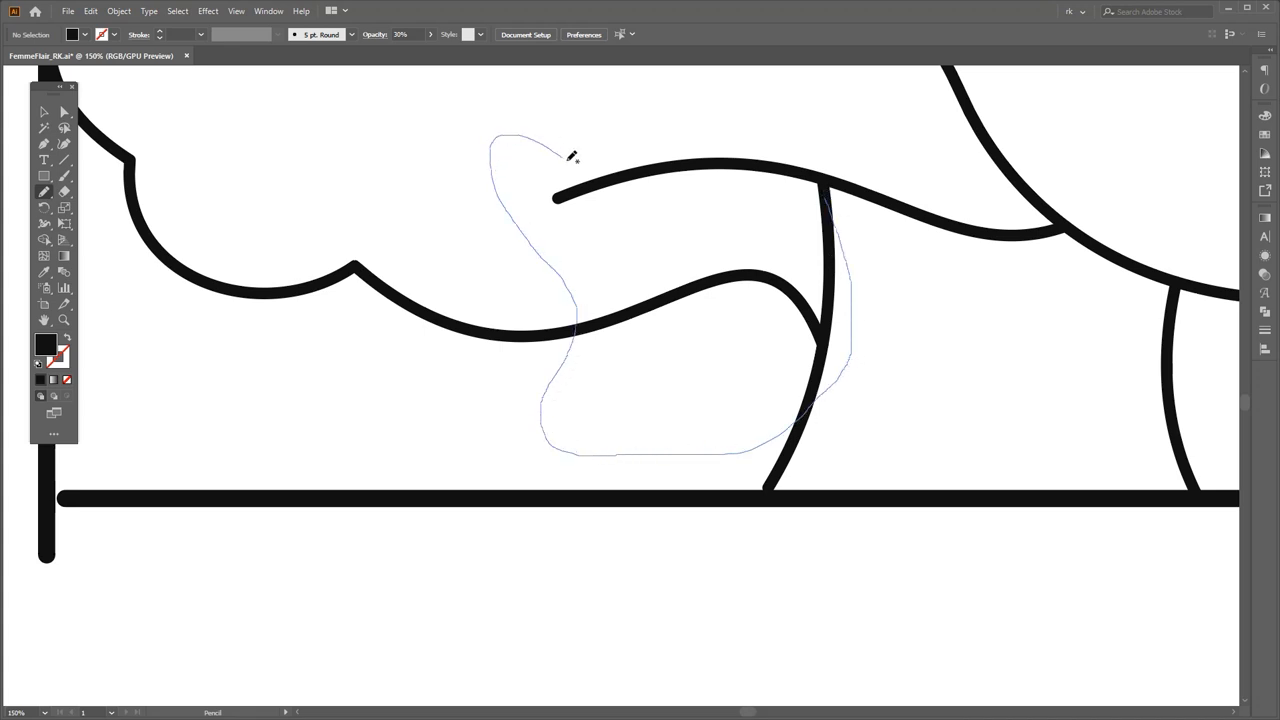
left_click_drag(833, 195, 835, 199)
left_click_drag(776, 429, 770, 453)
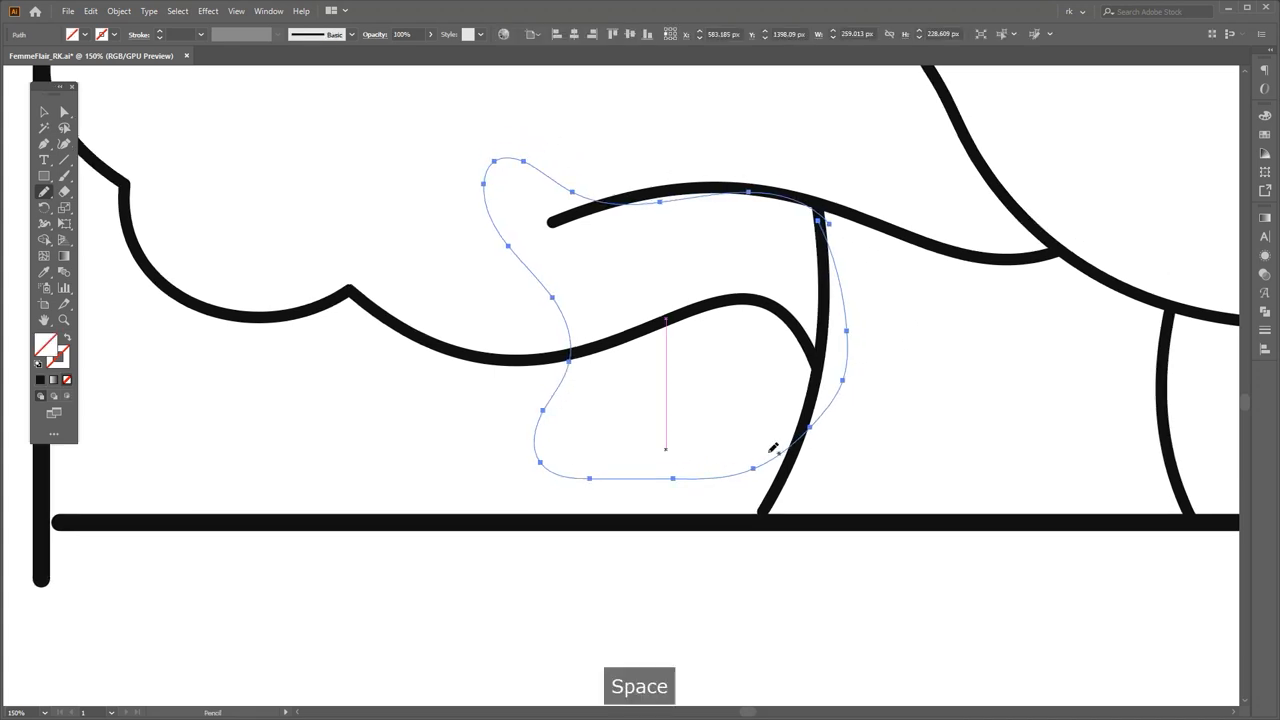
left_click(711, 313)
Step: Isolate the nape shape and remove the surplus anchors along its bottom edge
key("v")
double_click(675, 508)
key("a")
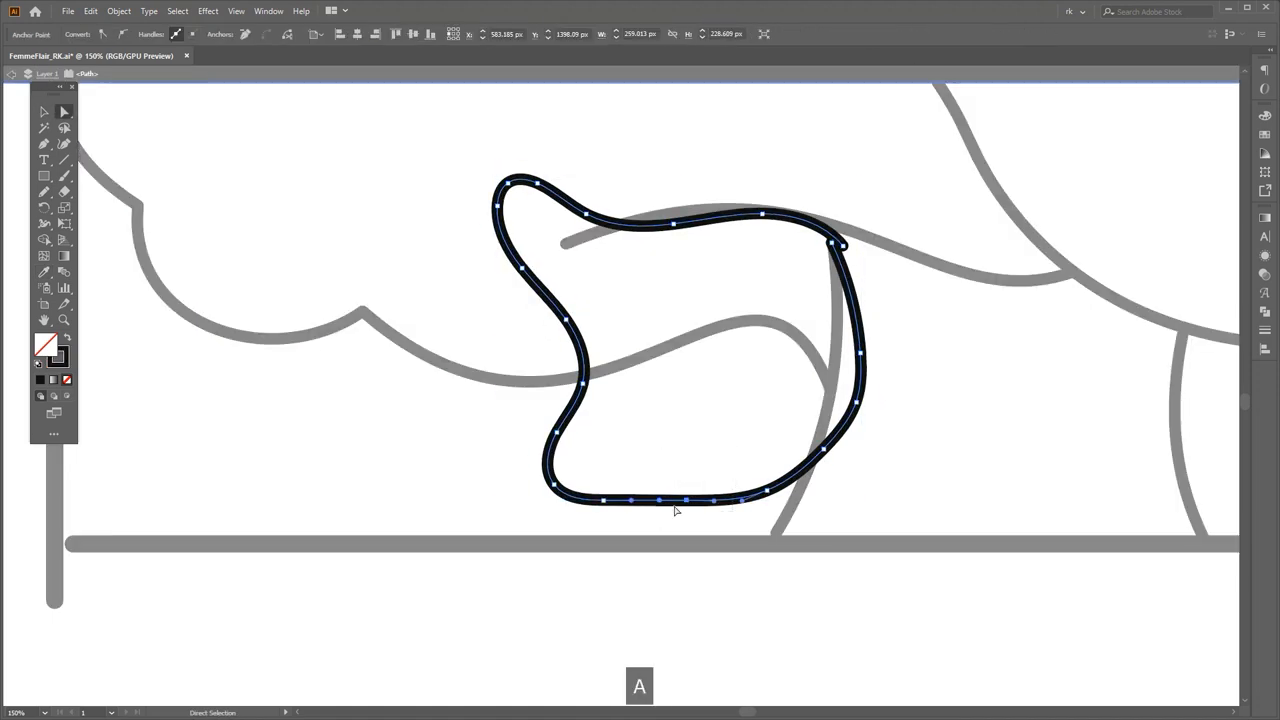
left_click(246, 35)
key("a")
left_click_drag(875, 477, 806, 328)
left_click(247, 36)
key("a")
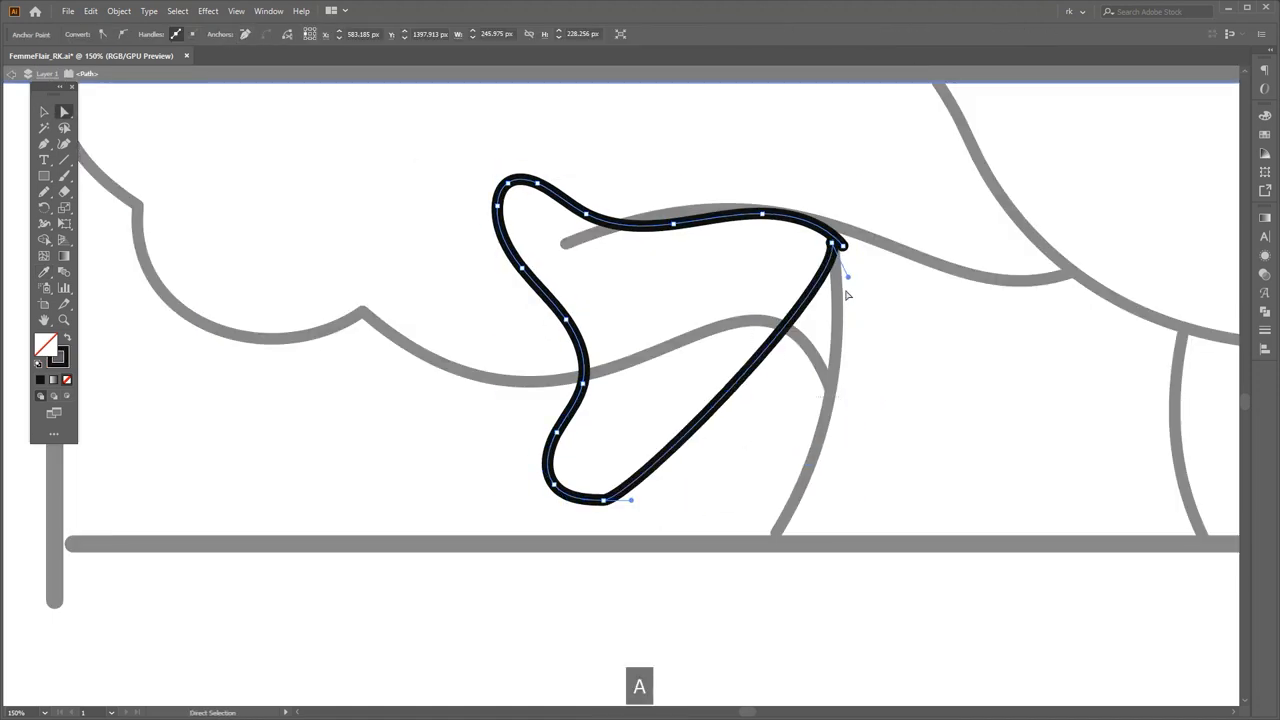
left_click_drag(847, 277, 897, 433)
key("ctrl+z")
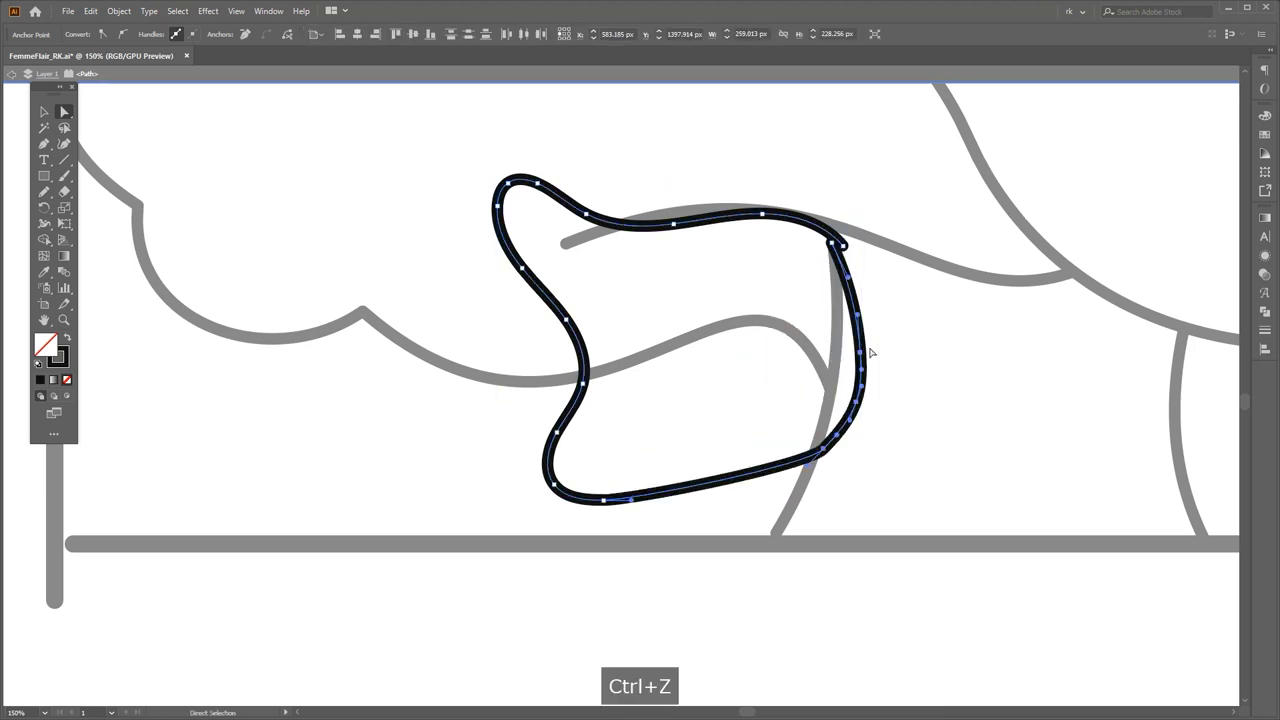
Step: Reduce the nape shape's right side to a single anchor and pull its handles into one smooth curve
left_click(248, 35)
key("a")
left_click_drag(860, 353, 871, 273)
key("a")
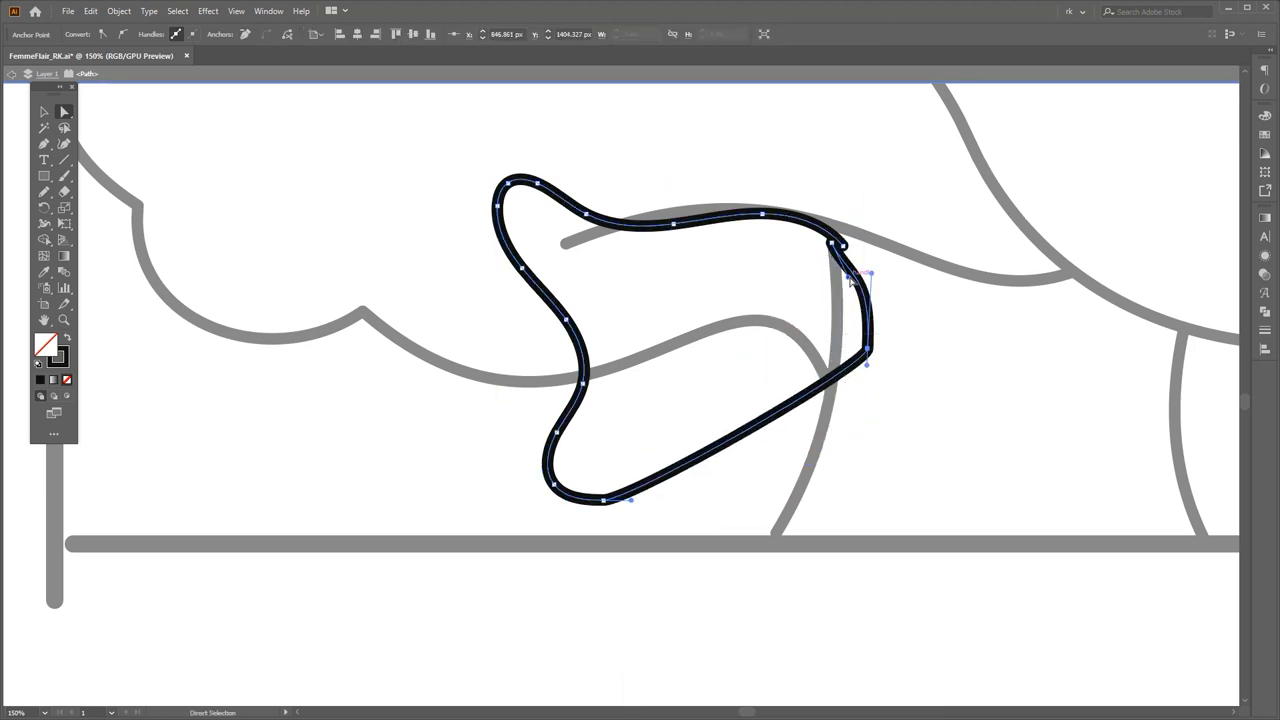
left_click_drag(866, 364, 852, 503)
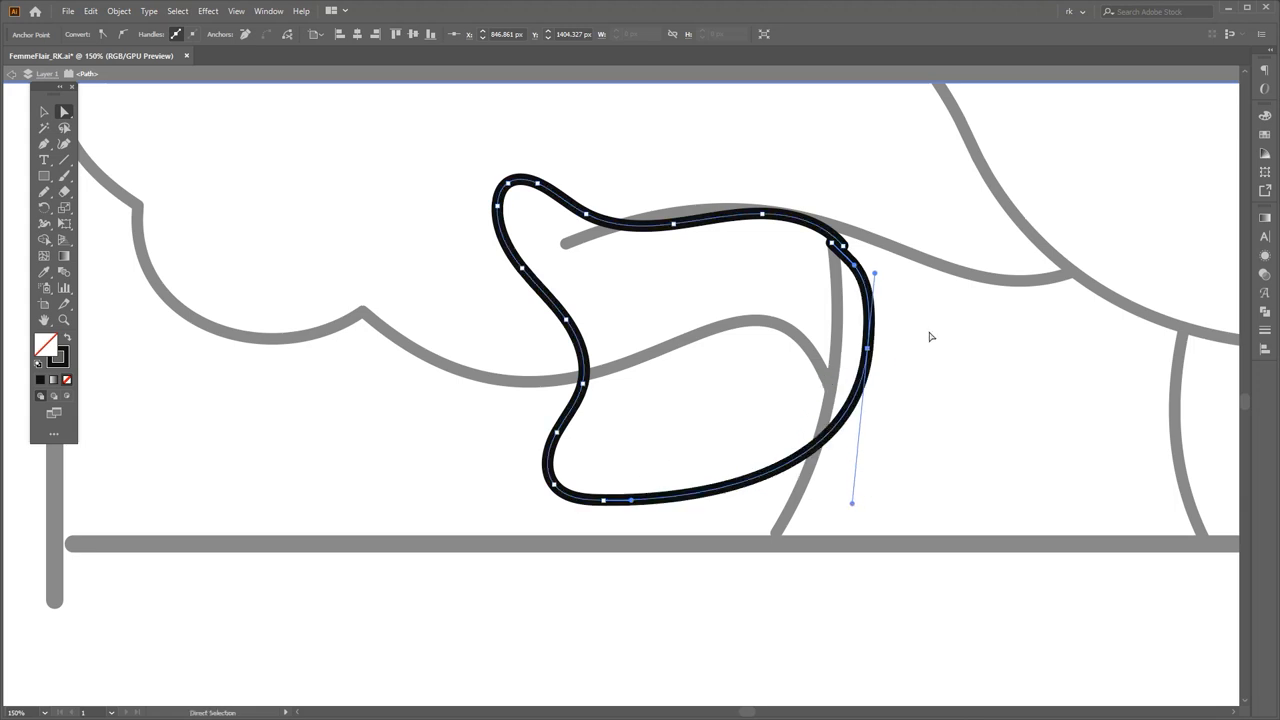
left_click(873, 274)
scroll(875, 279, "up", 2)
left_click_drag(874, 267, 871, 294)
left_click(920, 349)
Step: Delete the overlapping end anchor on the nape shape's upper right and place the open end where the neck meets the hair line
scroll(920, 349, "down", 1)
left_click_drag(920, 349, 928, 400)
key("a")
left_click(857, 311)
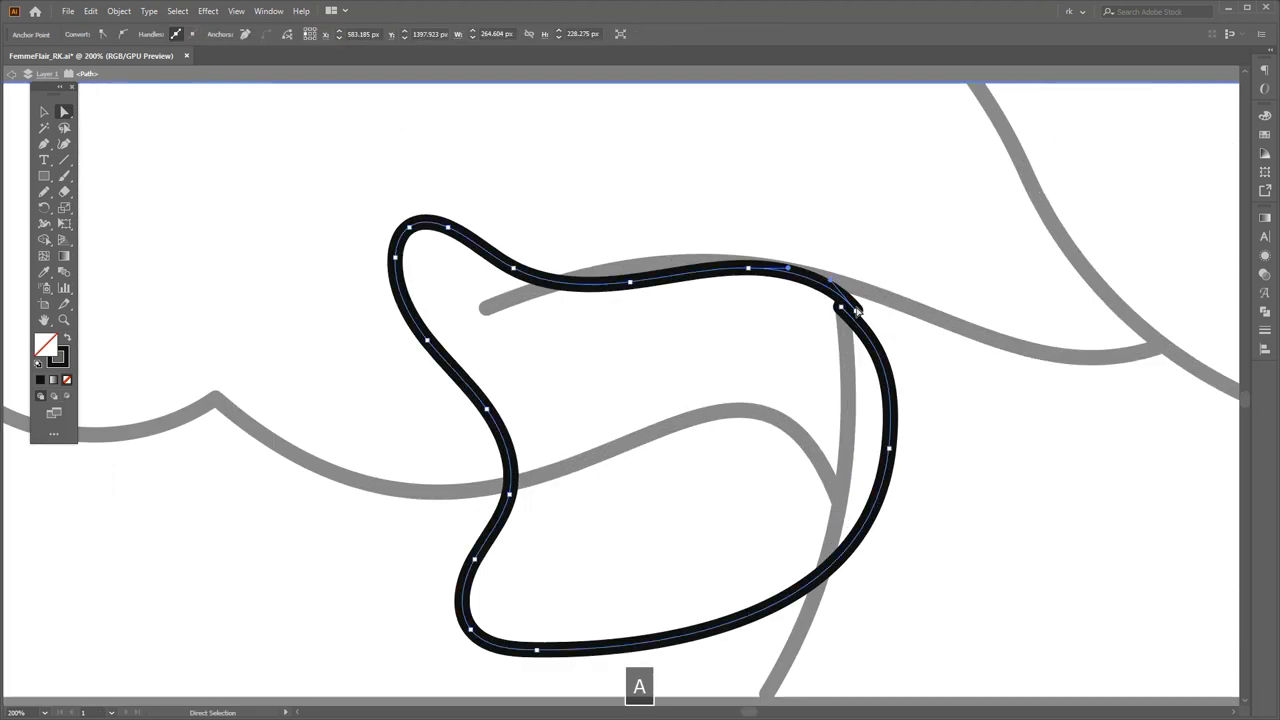
key("Delete")
left_click(870, 315)
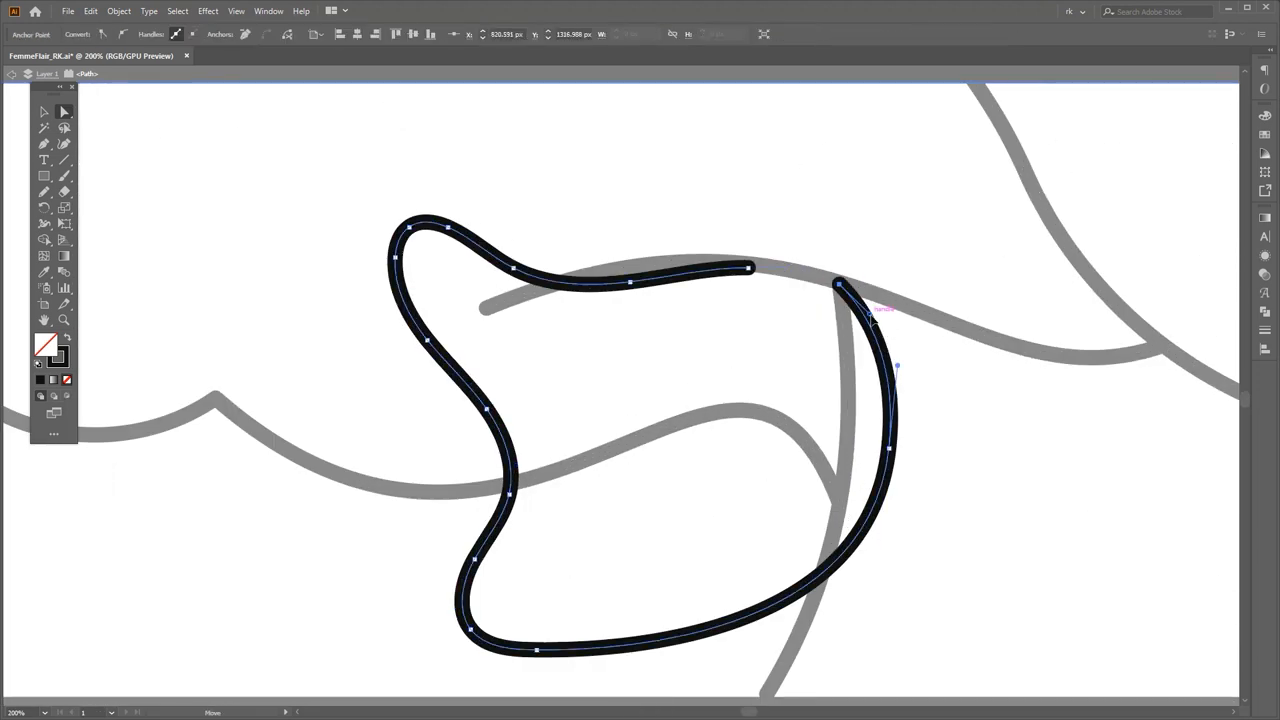
left_click_drag(870, 315, 882, 303)
Step: Shift the nape shape's right-side anchor slightly outward and adjust its handles for a fuller curve
scroll(925, 378, "down", 2)
key("v")
left_click(908, 406)
left_click_drag(934, 433, 900, 380)
scroll(899, 375, "up", 1)
key("a")
left_click(862, 339)
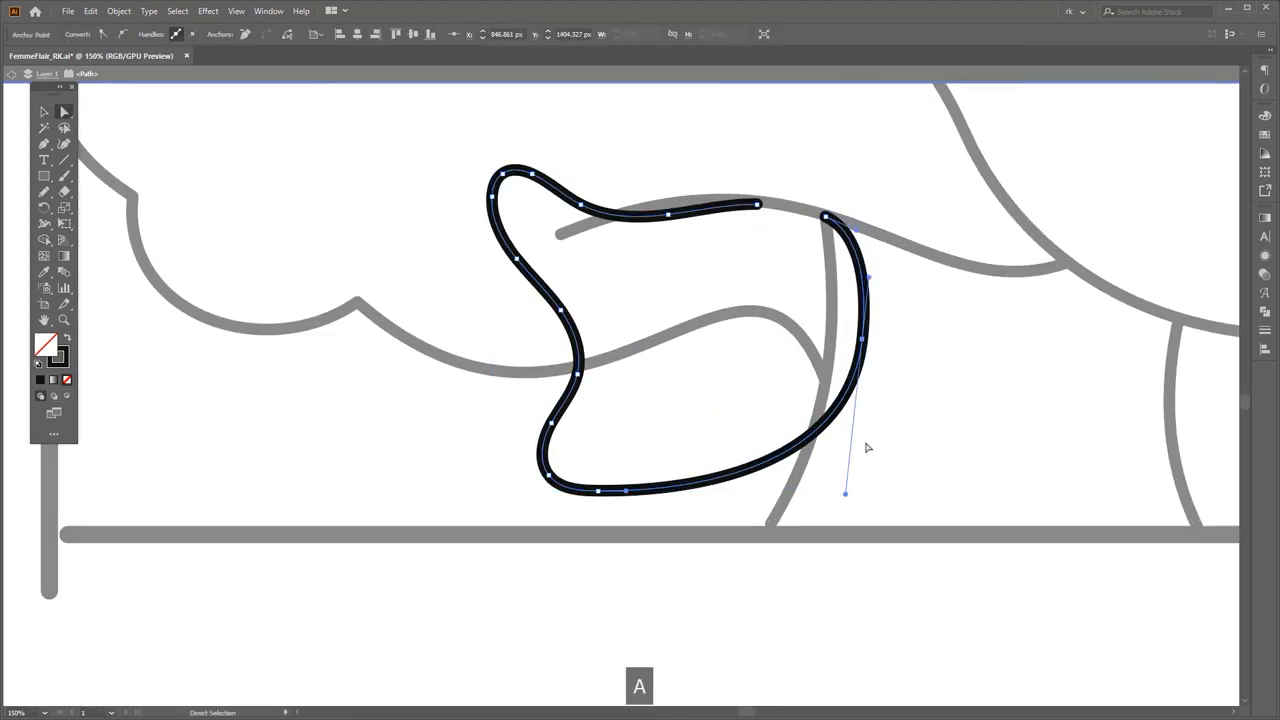
left_click_drag(845, 494, 841, 493)
key("a")
left_click_drag(863, 341, 874, 351)
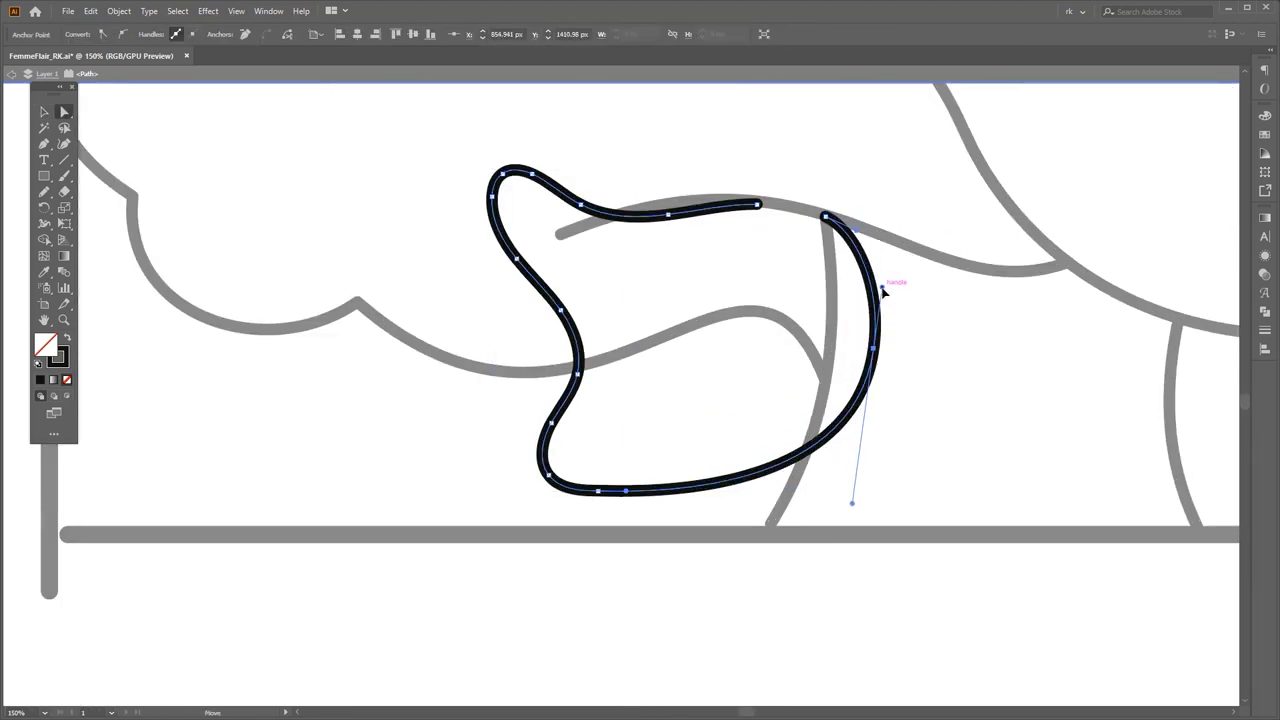
left_click_drag(882, 288, 883, 284)
Step: Remove the surplus anchors from the upper part of the nape shape's left side
left_click(661, 428)
key("space")
key("v")
left_click(602, 407)
left_click_drag(661, 428, 697, 437)
key("a")
key("v")
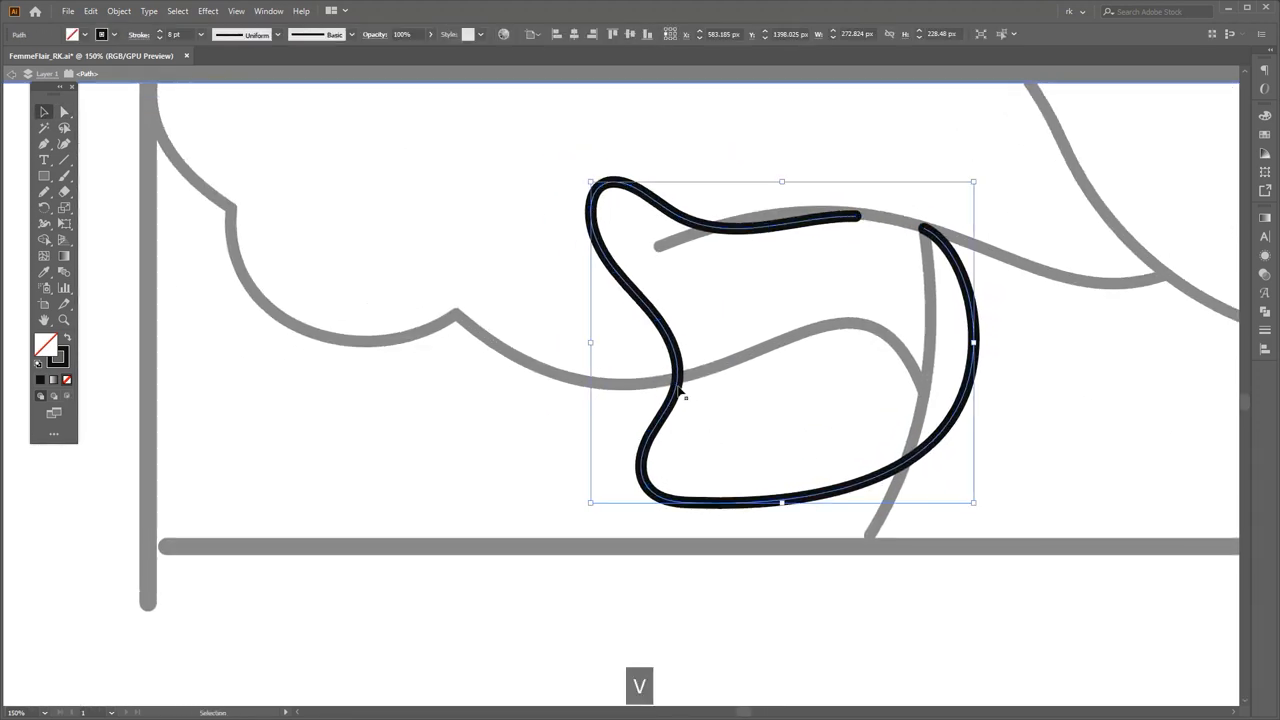
key("a")
left_click_drag(709, 301, 597, 451)
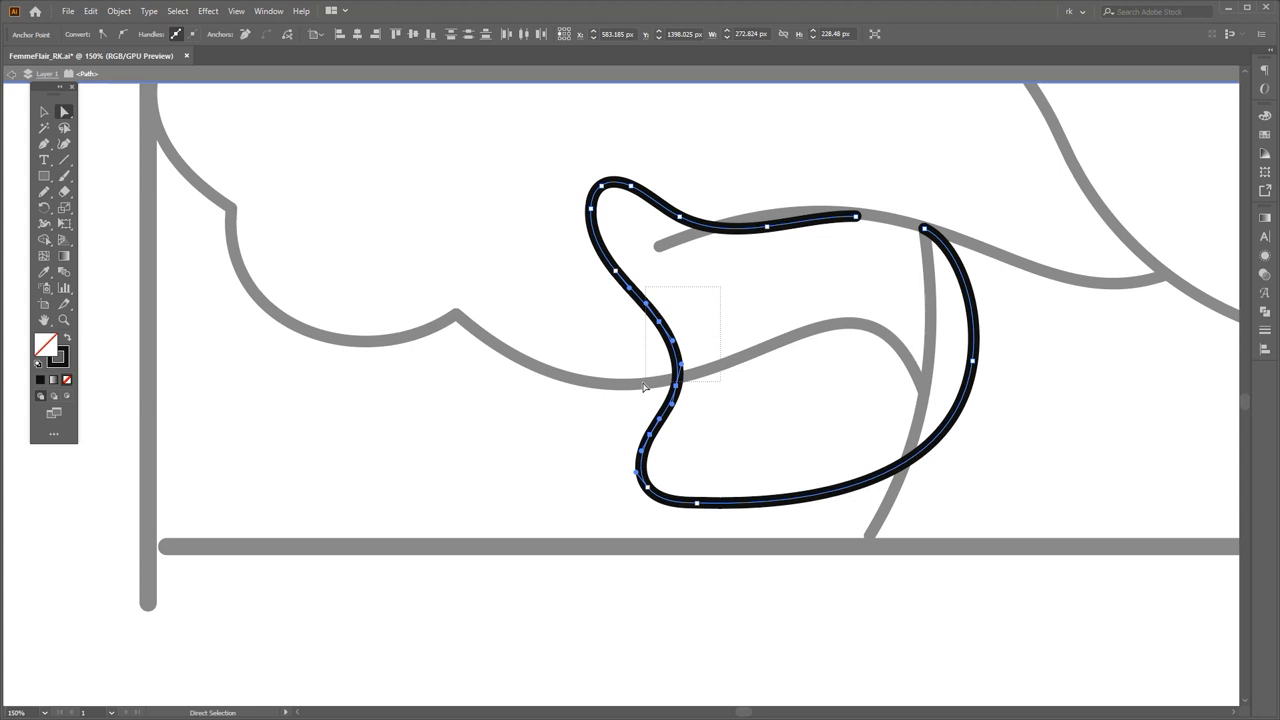
left_click(614, 268, "shift")
left_click(245, 34)
left_click(588, 351)
Step: Remove the surplus lower-left anchors and smooth the remaining waist anchor of the nape shape
key("a")
left_click_drag(670, 418, 632, 452)
left_click(245, 34)
left_click(577, 357)
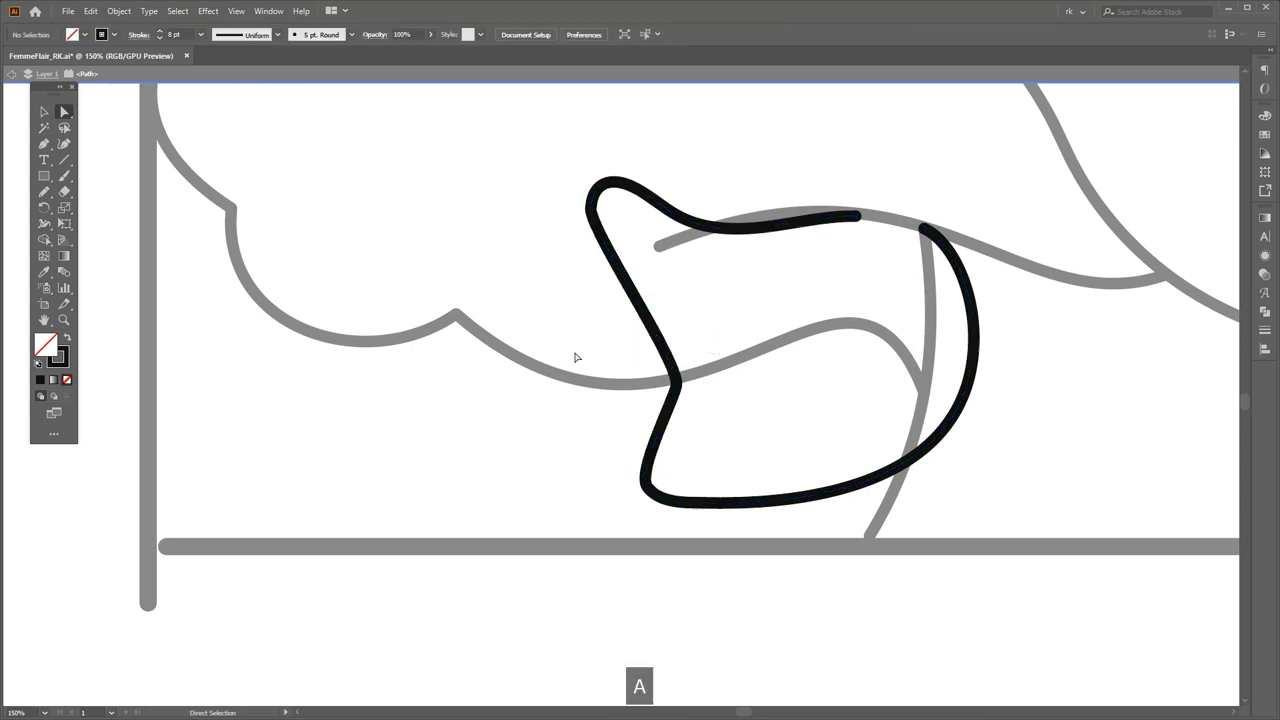
left_click_drag(695, 368, 655, 404)
left_click_drag(662, 469, 636, 508)
key("a")
left_click(676, 386)
key("a")
mouse_move(680, 366)
left_mouse_down()
mouse_move(674, 311)
mouse_move(650, 375)
mouse_move(671, 377)
left_mouse_up()
Step: Reduce the nape shape's upper-left tip to one anchor, shifted outward with its handles forming a rounded lobe
left_click_drag(613, 207, 593, 174)
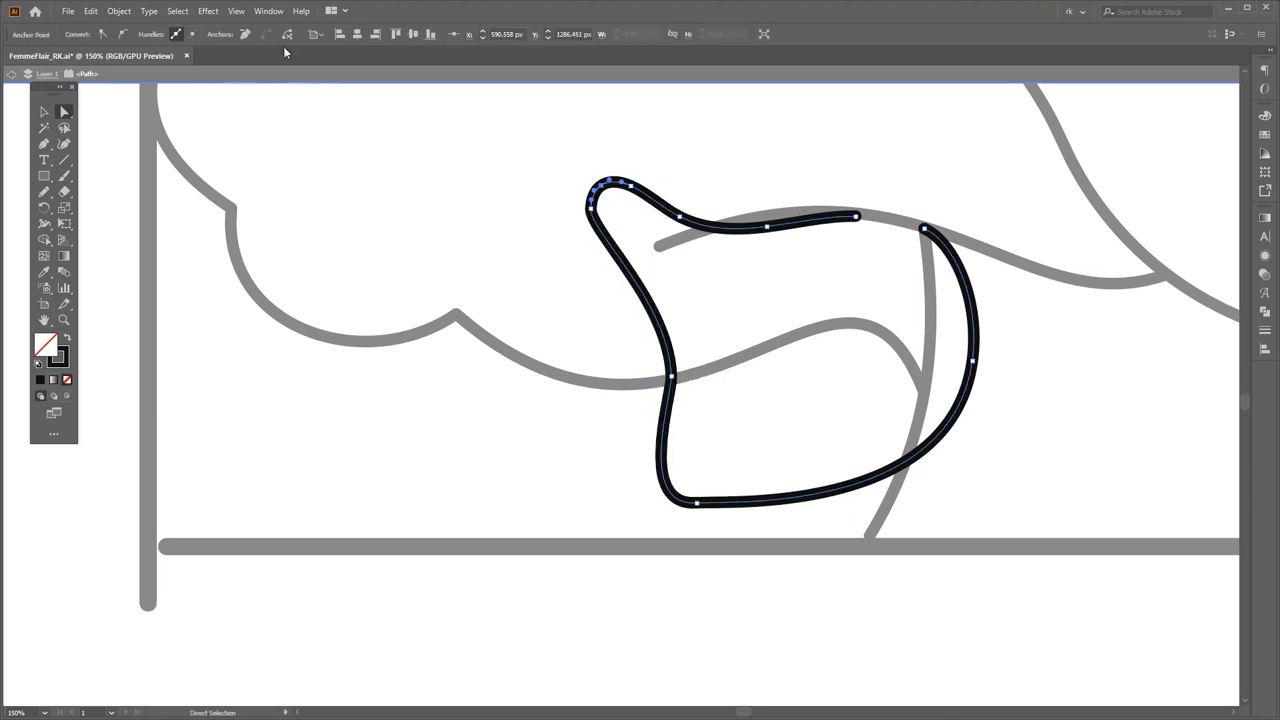
left_click_drag(589, 231, 563, 289)
key("a")
left_click_drag(576, 213, 571, 208)
key("a")
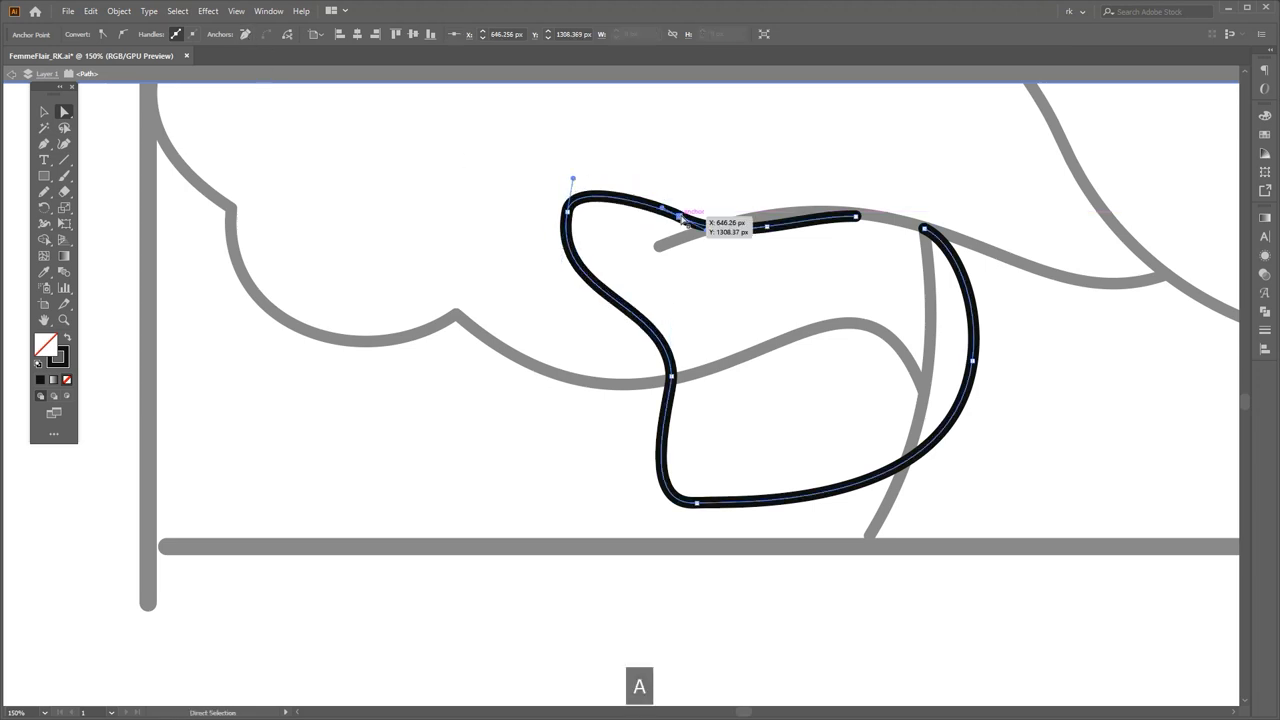
Step: Move the anchor beside the lobe to the start of the hair strand line and pull its handle for a rounder lobe
left_click_drag(682, 218, 651, 237)
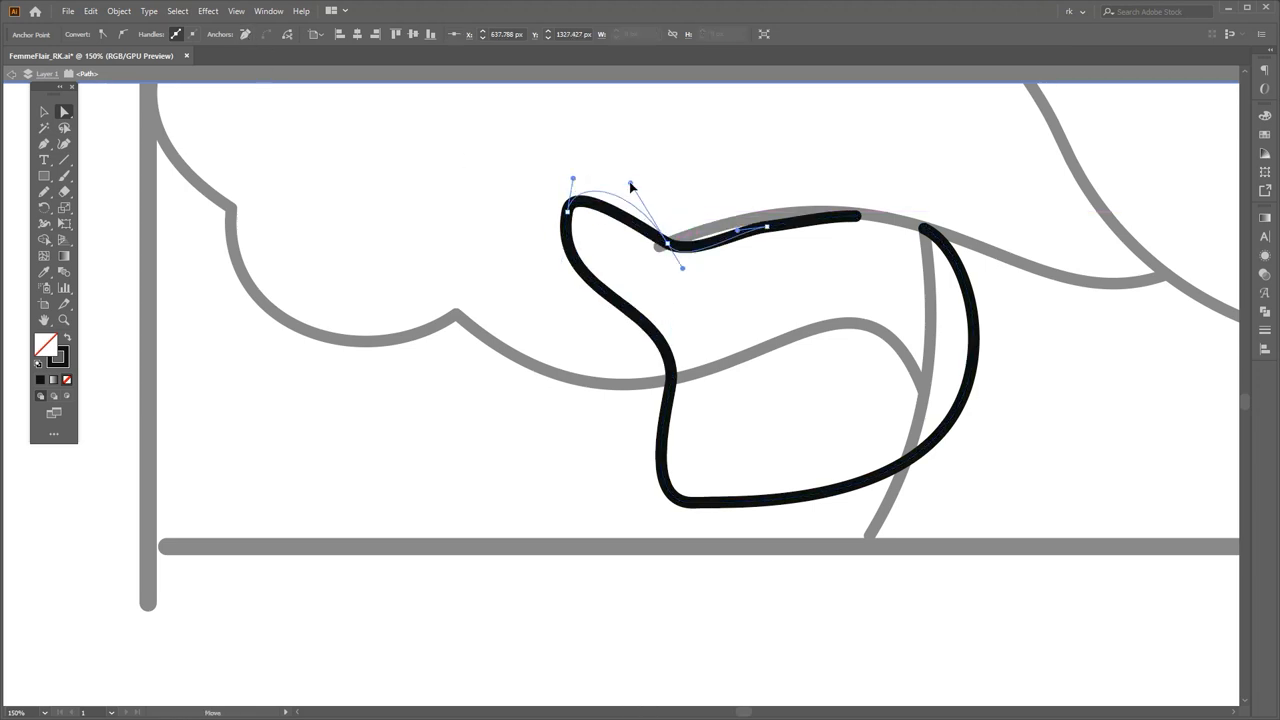
left_click_drag(631, 186, 632, 186)
key("a")
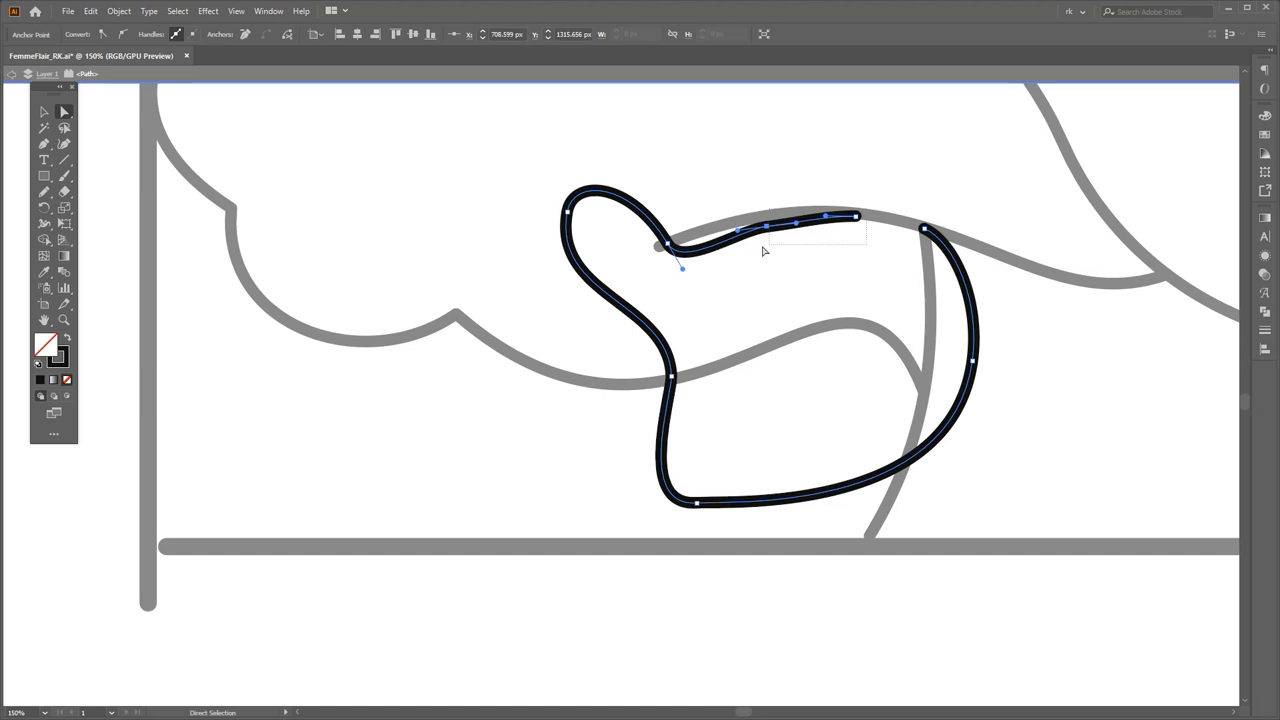
Step: Remove the remaining surplus top anchors and close the nape shape with a curve following the hair strand line
left_click(245, 34)
scroll(692, 258, "up", 1)
left_click(657, 240, "alt")
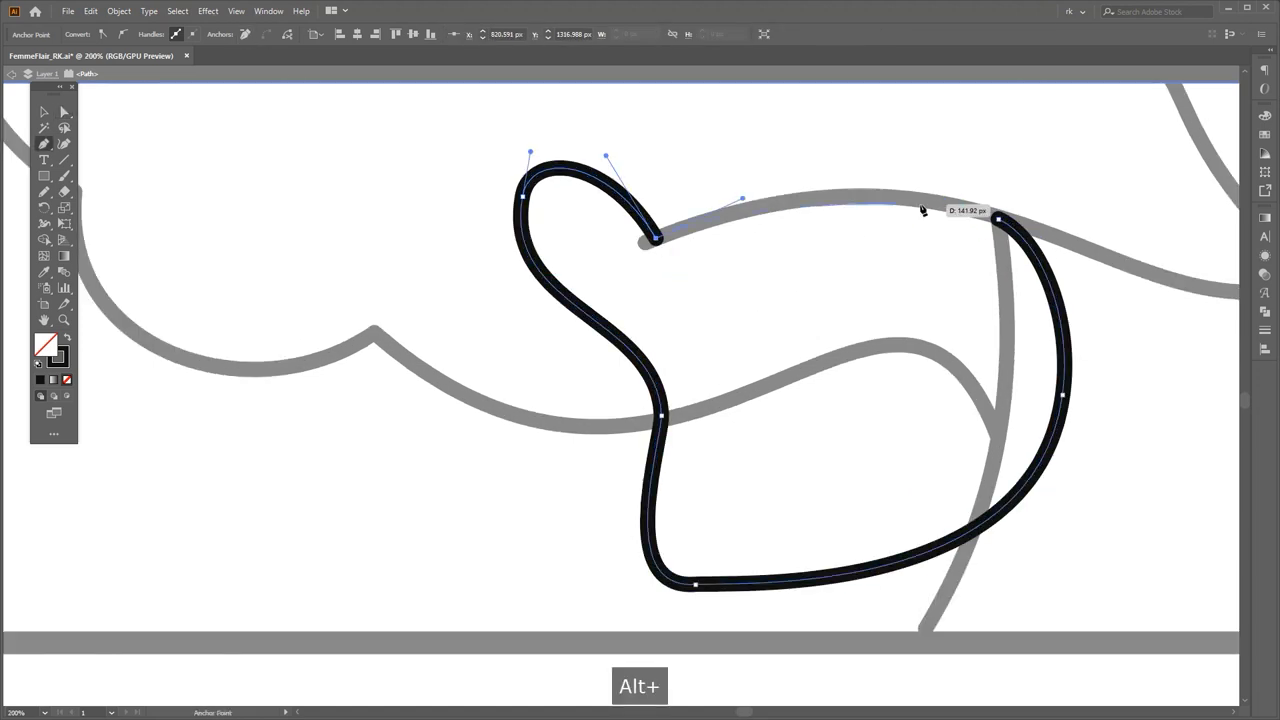
left_click_drag(1000, 214, 829, 266)
Step: Round out the nape shape's lower-left corner by adjusting its anchor handles, and exit isolation mode
scroll(822, 272, "down", 2)
key("a")
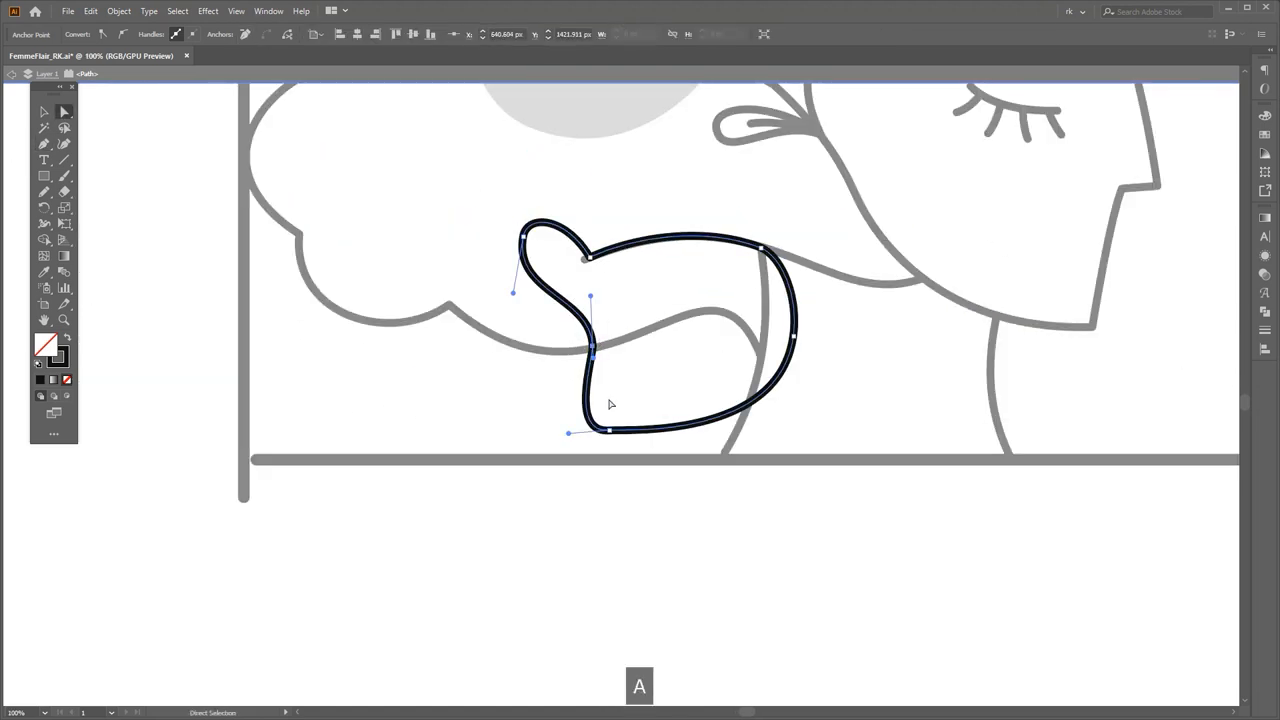
left_click_drag(569, 437, 554, 417)
left_click(662, 399)
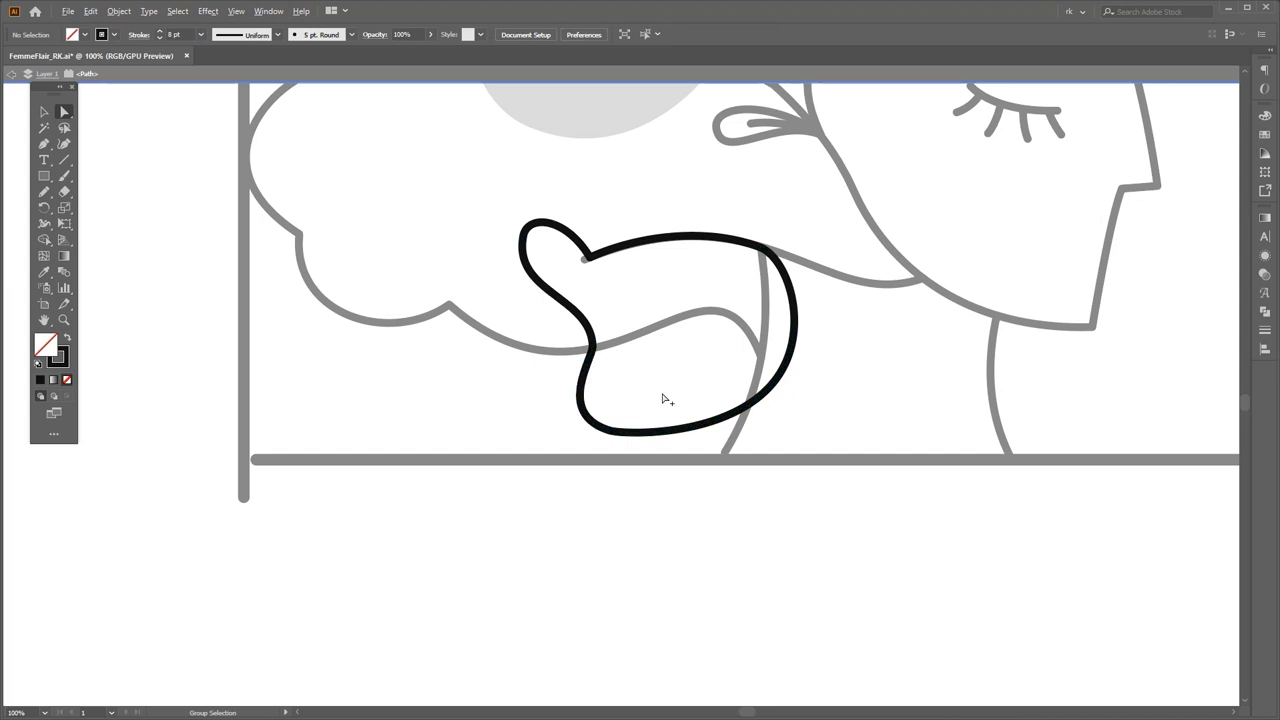
key("a")
left_click(608, 434)
scroll(608, 440, "up", 1)
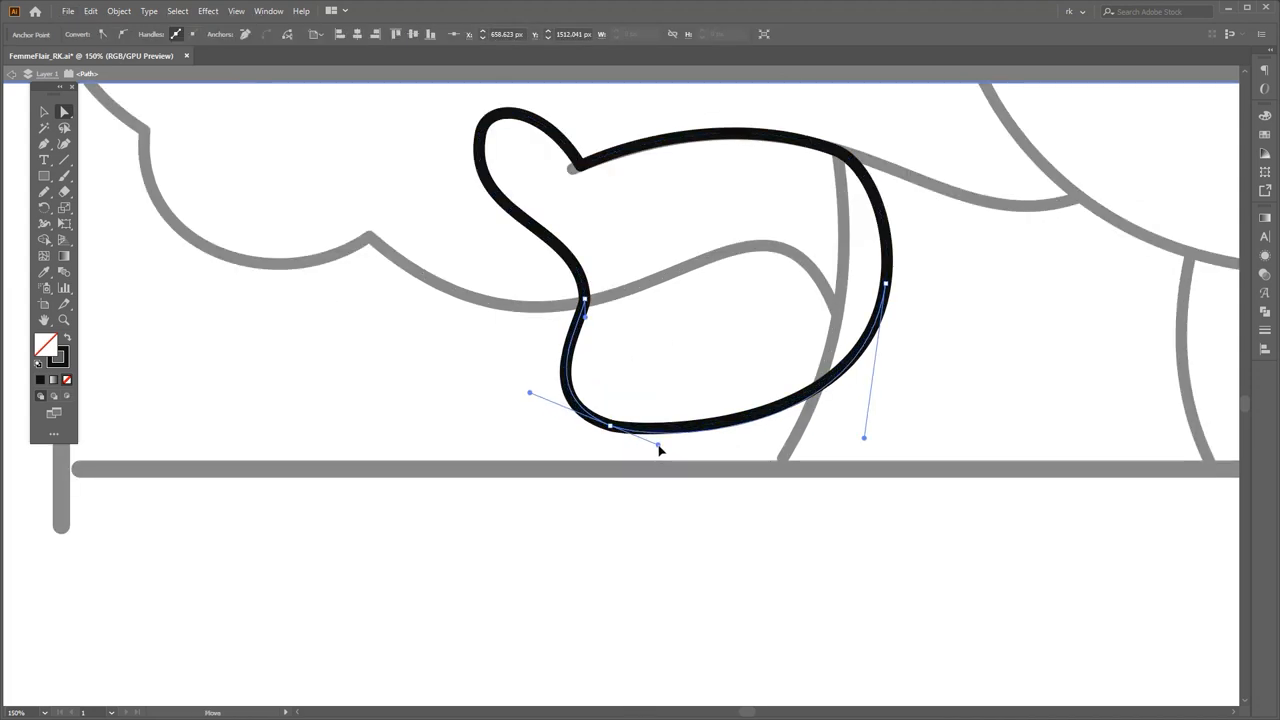
left_click(675, 396)
left_click_drag(658, 446, 616, 411)
key("a")
left_click(611, 427)
double_click(674, 352)
Step: Copy the hair shading shape's translucent fill to the nape shape with the Eyedropper tool
scroll(674, 356, "down", 2)
key("space")
left_click_drag(680, 378, 610, 455)
key("v")
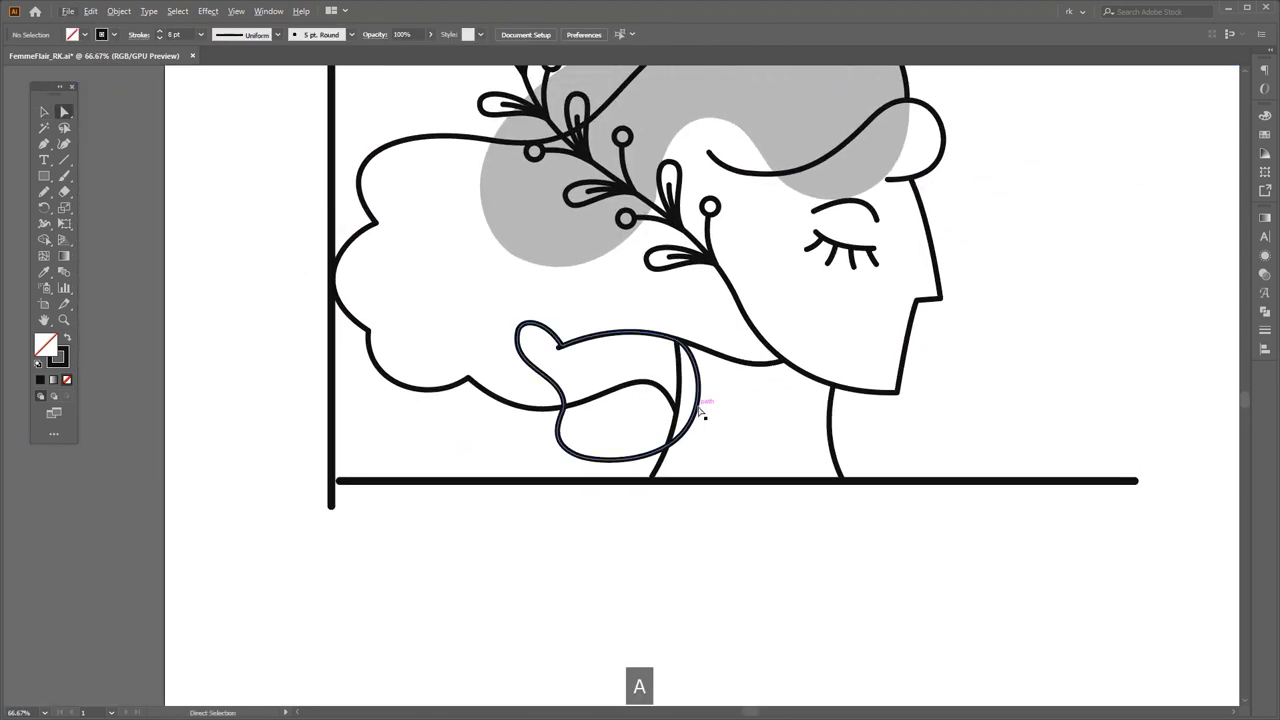
left_click(698, 409)
key("i")
left_click(780, 150)
key("v")
left_click(793, 285)
Step: Place a duplicate of the whole head artwork outside the artboard, to its left
scroll(830, 340, "down", 2)
key("space")
key("v")
left_click(815, 437)
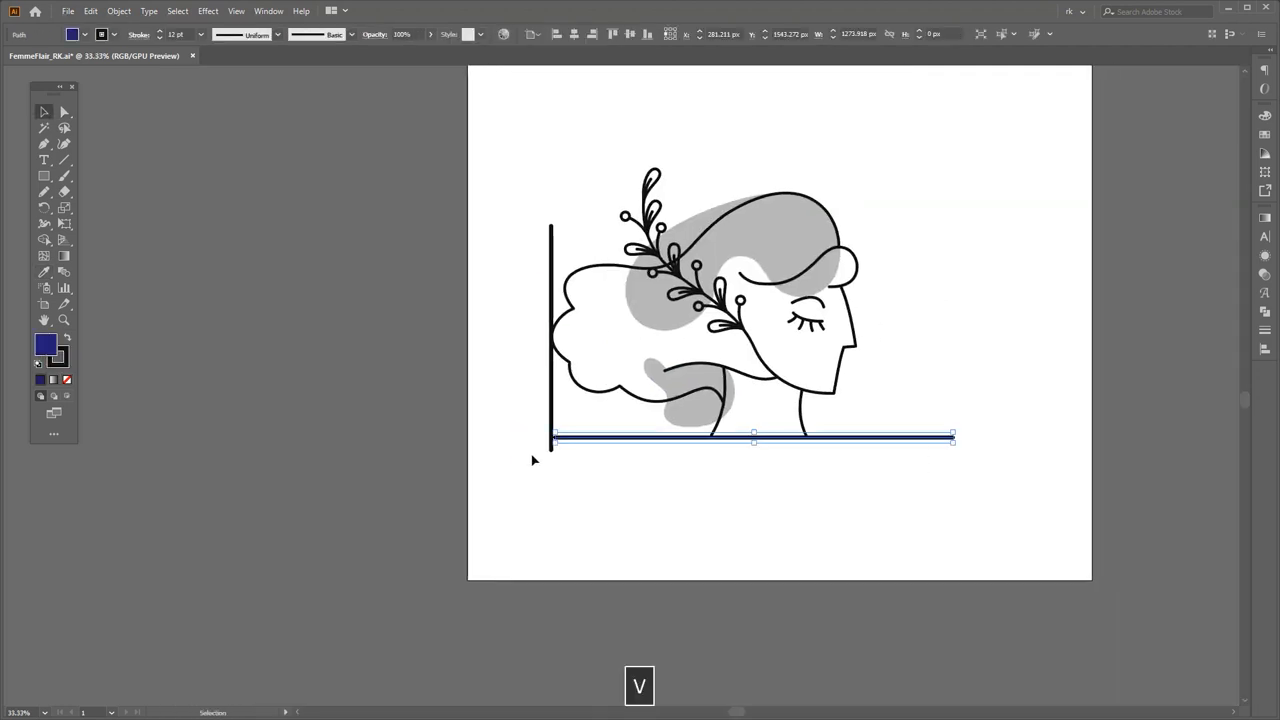
left_click_drag(923, 521, 499, 126)
scroll(738, 282, "down", 2)
left_click_drag(760, 271, 334, 271)
Step: Delete the vertical and horizontal guide lines from the artwork on the artboard
scroll(698, 382, "up", 2)
left_click_drag(660, 379, 542, 332)
key("Delete")
key("v")
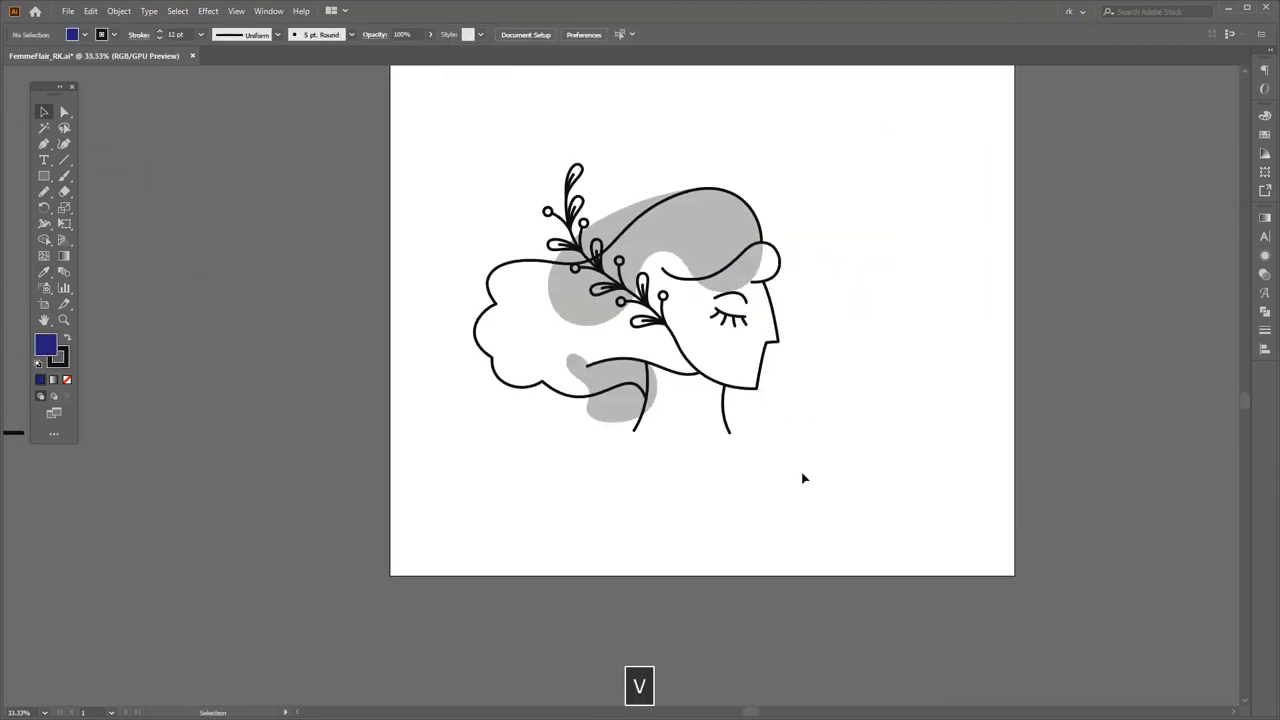
Step: Group the head artwork on the artboard and move it up and slightly right, closer to the femmeflair bistro lettering
key("ctrl+a")
key("ctrl+g")
left_click(860, 326)
scroll(830, 350, "down", 2)
key("v")
scroll(820, 340, "up", 2)
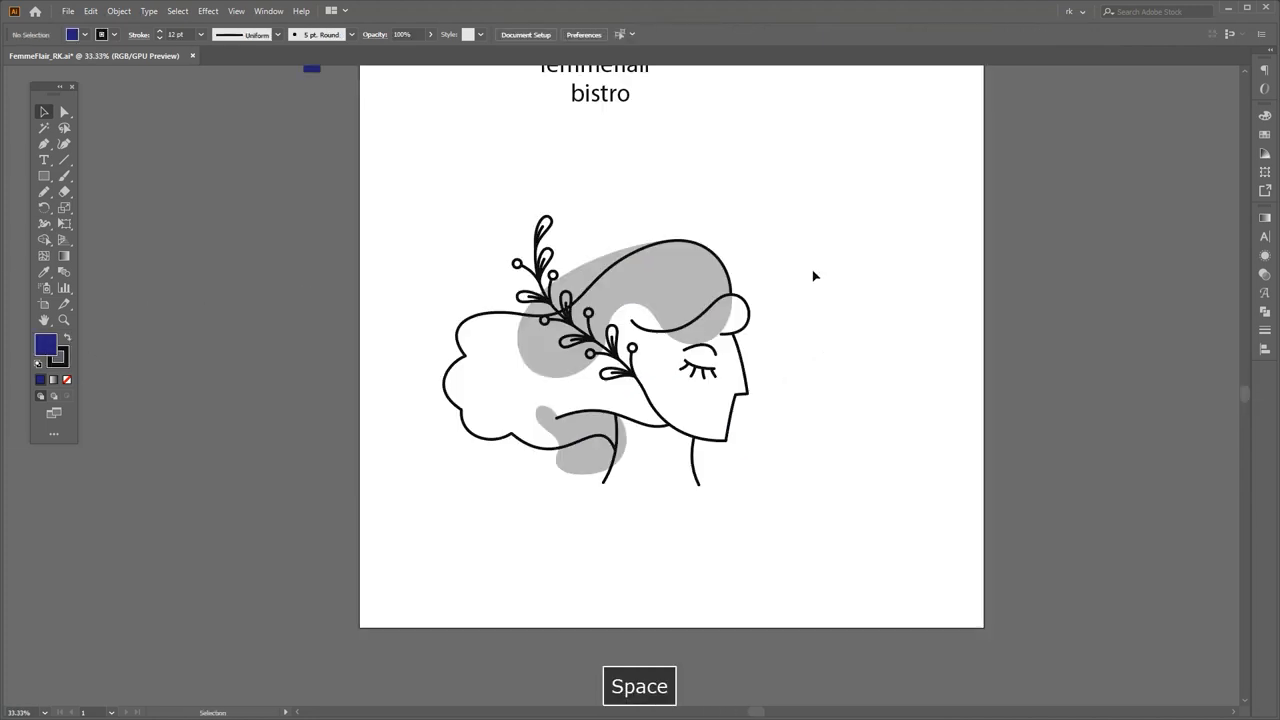
left_click(683, 318)
key("space")
left_click_drag(682, 315, 659, 394)
left_click_drag(644, 378, 880, 241)
scroll(672, 305, "down", 3)
key("ctrl+z")
key("space")
left_click_drag(734, 322, 748, 336)
Step: Expand the head and branch line strokes into filled outlines
key("F3")
scroll(704, 319, "up", 4)
key("a")
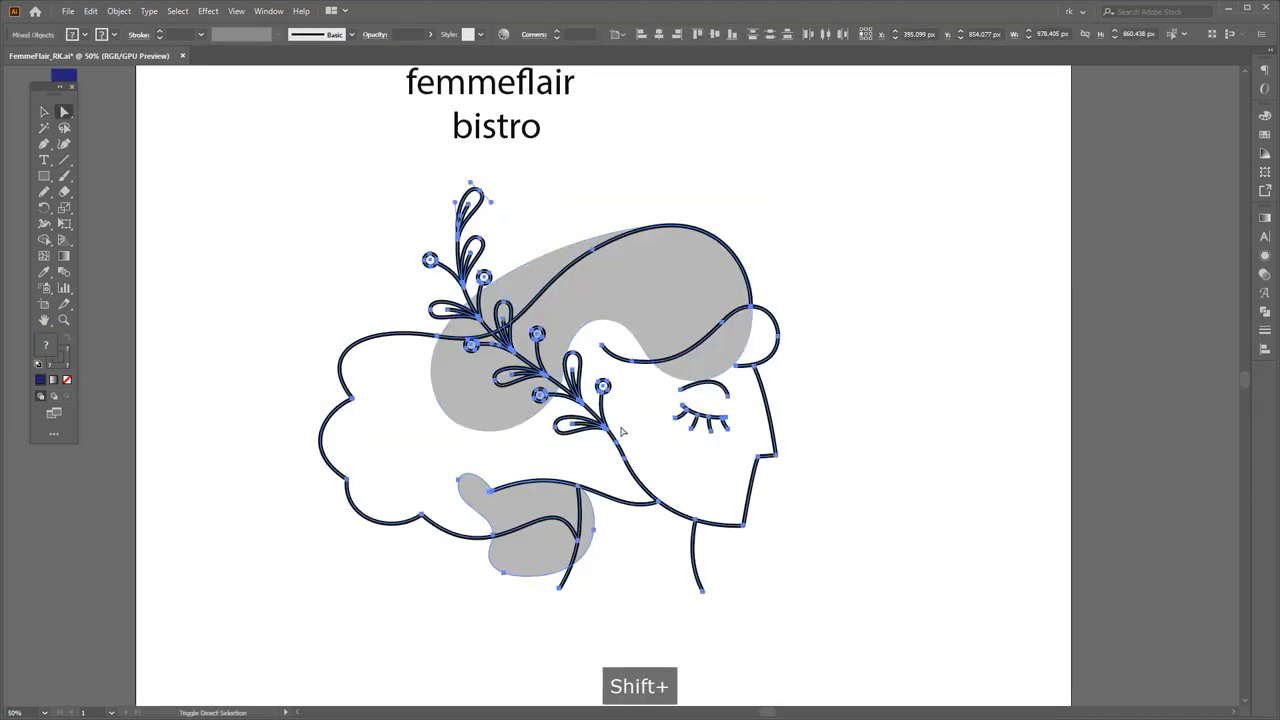
key("ctrl+shift+e")
key("Return")
scroll(811, 421, "down", 1)
key("space")
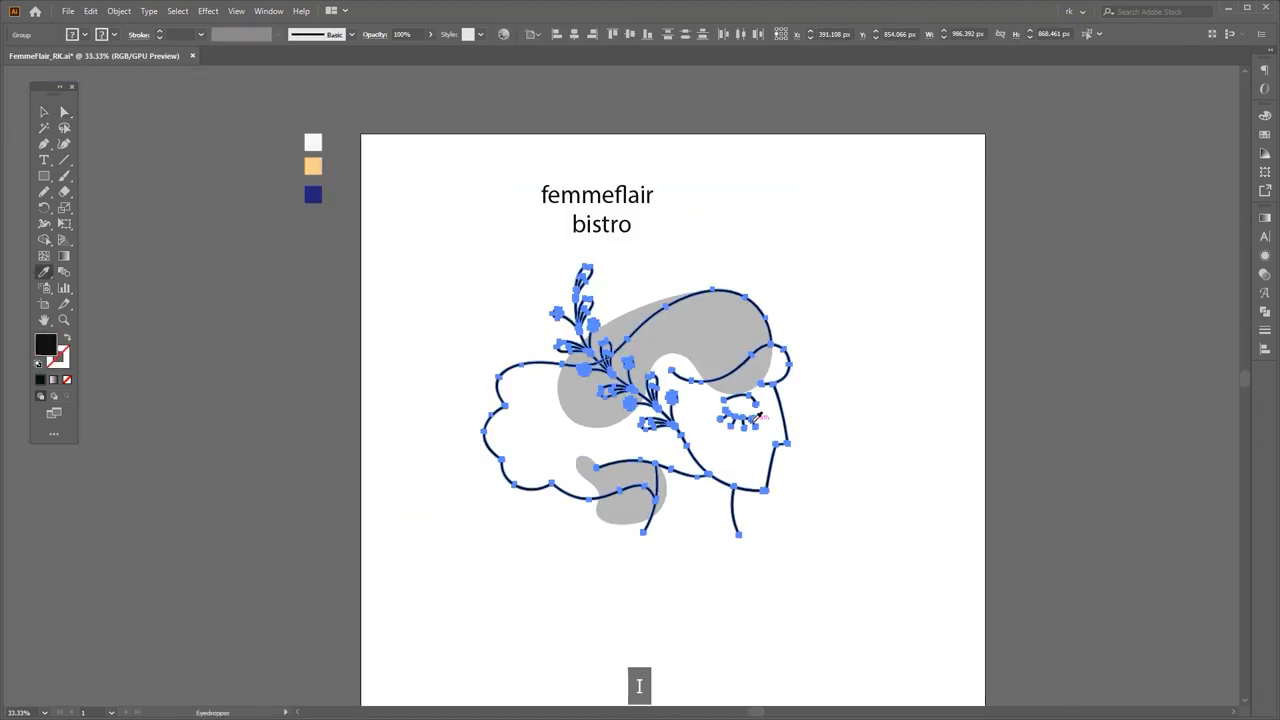
Step: Scale the complete head artwork down to less than half its size and group it
key("v")
left_click_drag(820, 569, 459, 271)
left_click_drag(637, 535, 637, 388)
key("space")
left_click_drag(695, 434, 685, 398)
key("ctrl+g")
Step: Move the femmeflair bistro lettering beneath the head illustration
left_click(679, 236)
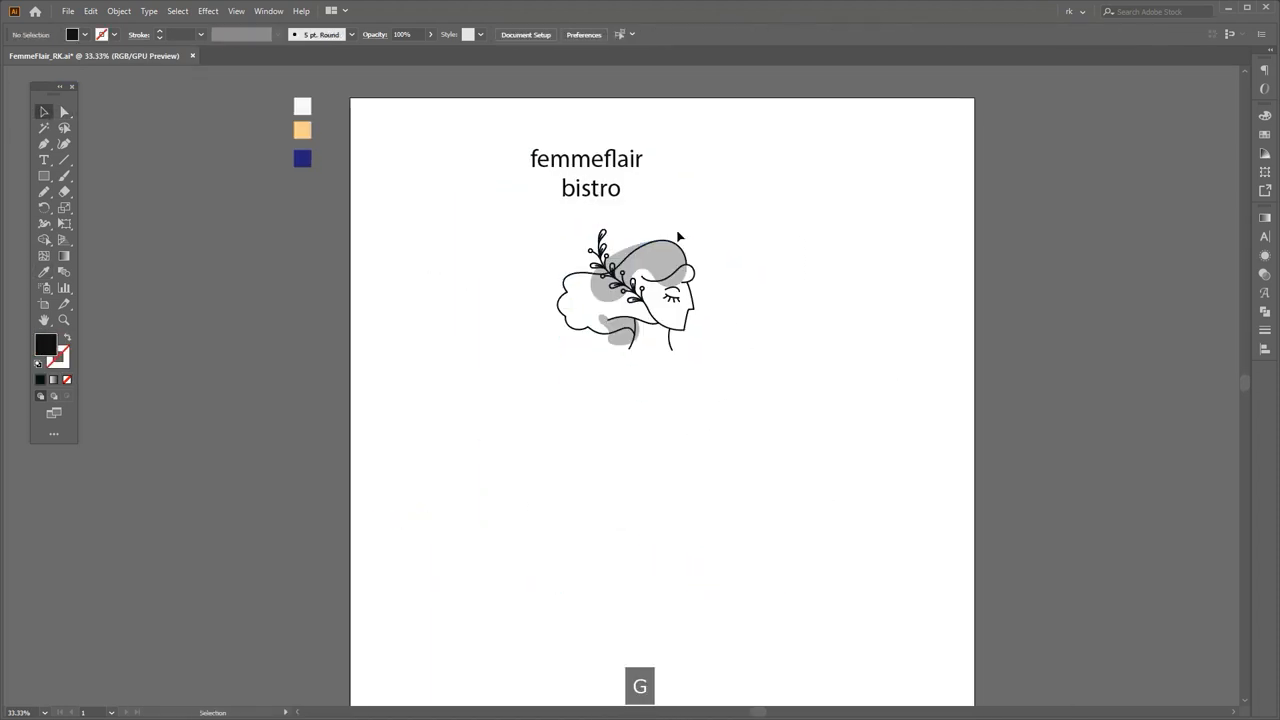
left_click_drag(607, 163, 682, 404)
scroll(726, 408, "up", 3)
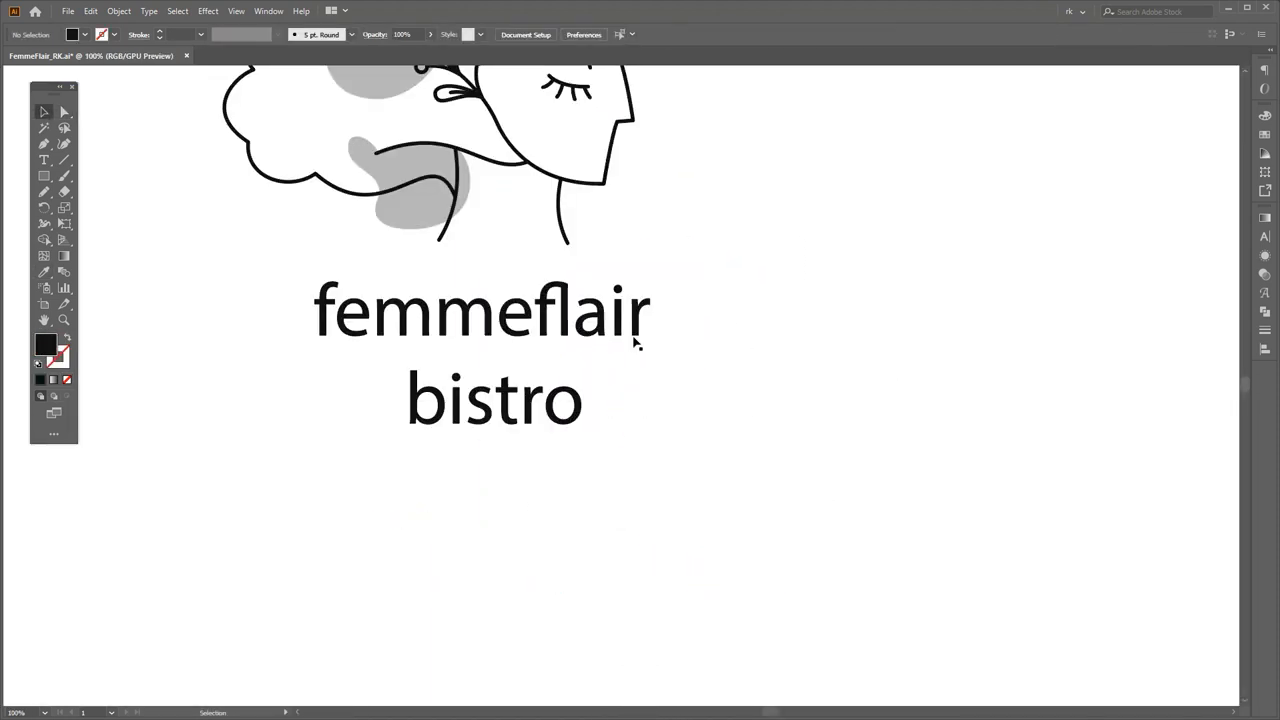
Step: Set the word bistro in Montserrat SemiBold and move it up closer to femmeflair
left_click(545, 406)
key("space")
left_click_drag(600, 483, 657, 442)
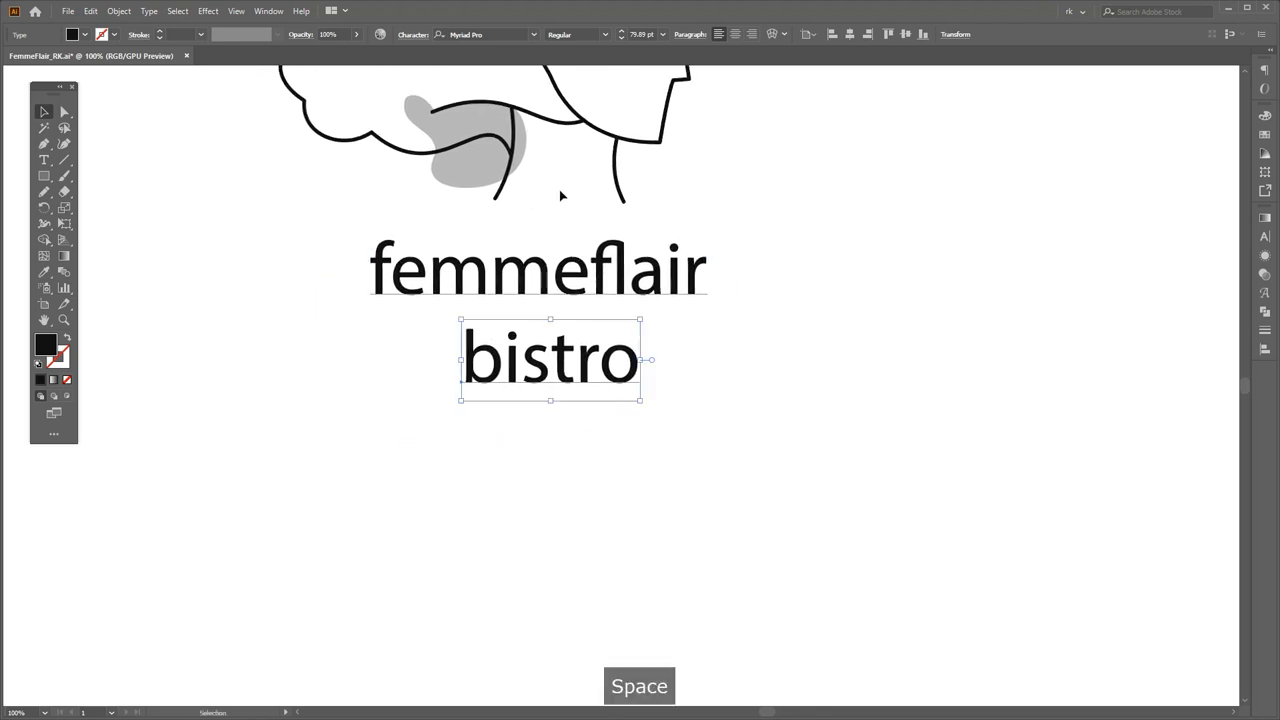
left_click(499, 34)
type("mont")
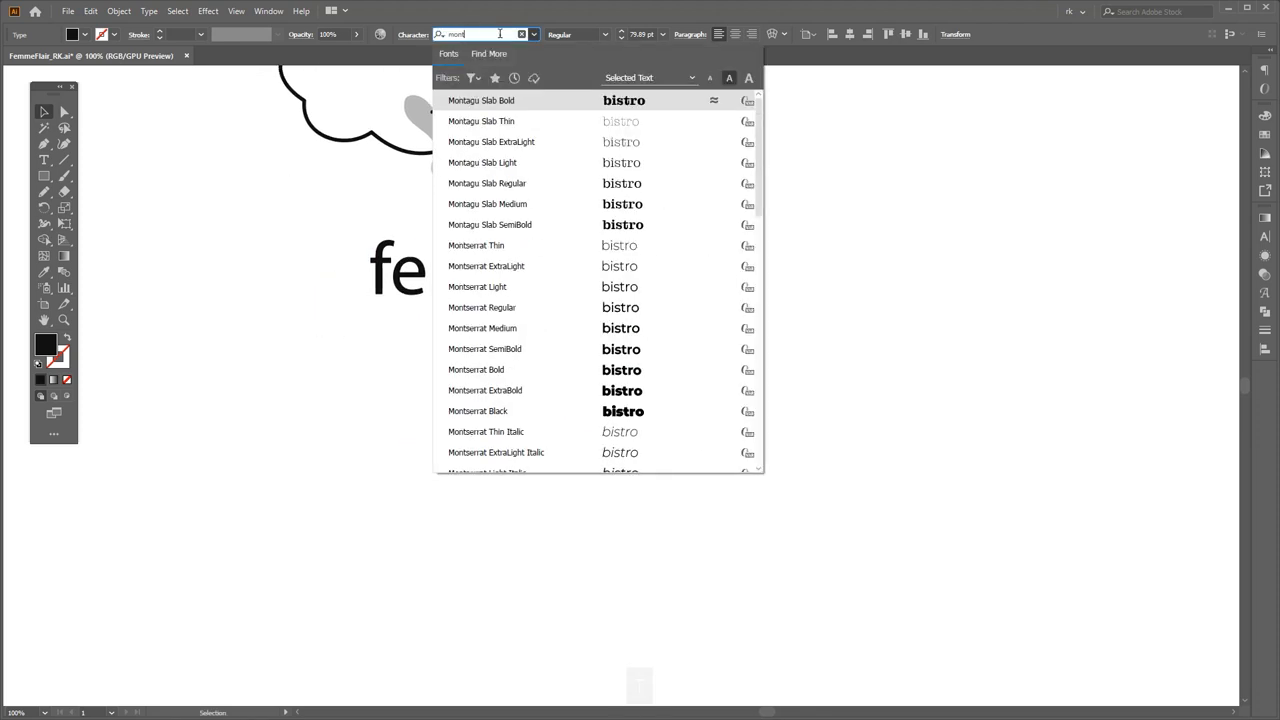
type("s")
left_click(560, 205)
key("space")
left_click_drag(743, 400, 741, 392)
key("v")
left_click_drag(642, 361, 602, 345)
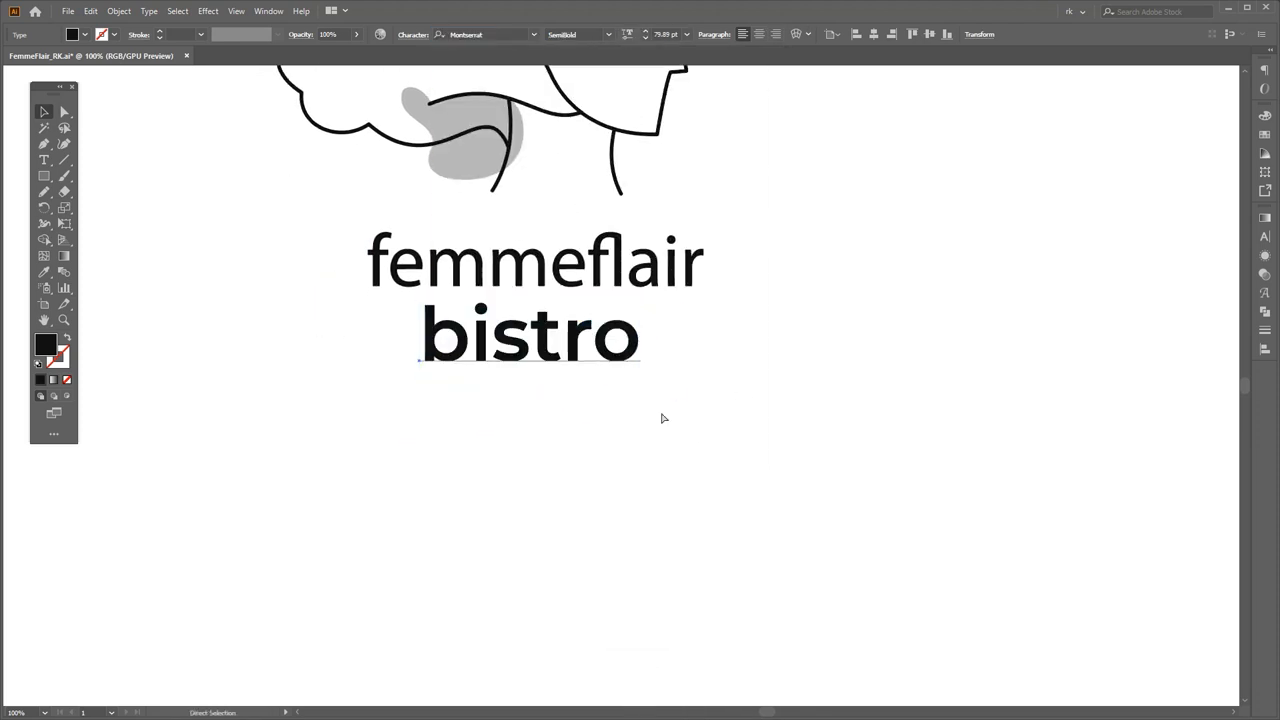
Step: Set the word bistro in all caps and widen its letter spacing
key("ctrl+t")
left_click(1109, 368)
key("ctrl+alt+shift+Right")
key("ctrl+alt+shift+Right")
key("ctrl+alt+shift+Right")
key("ctrl+alt+shift+Right")
key("ctrl+alt+shift+Right")
Step: Scale the BISTRO lettering down and reposition it beneath femmeflair
key("v")
left_click_drag(938, 339, 740, 302)
key("space")
left_click_drag(769, 413, 763, 423)
key("v")
scroll(724, 404, "down", 2)
left_click_drag(712, 374, 688, 382)
Step: Enlarge the femmeflair lettering to about 145 pt between the head and BISTRO
left_click(692, 341)
left_click_drag(711, 338, 779, 345)
key("space")
left_click_drag(823, 376, 785, 376)
left_click(729, 284)
Step: Change the femmeflair lettering's font to NABILA
left_click(668, 332)
left_click(514, 33)
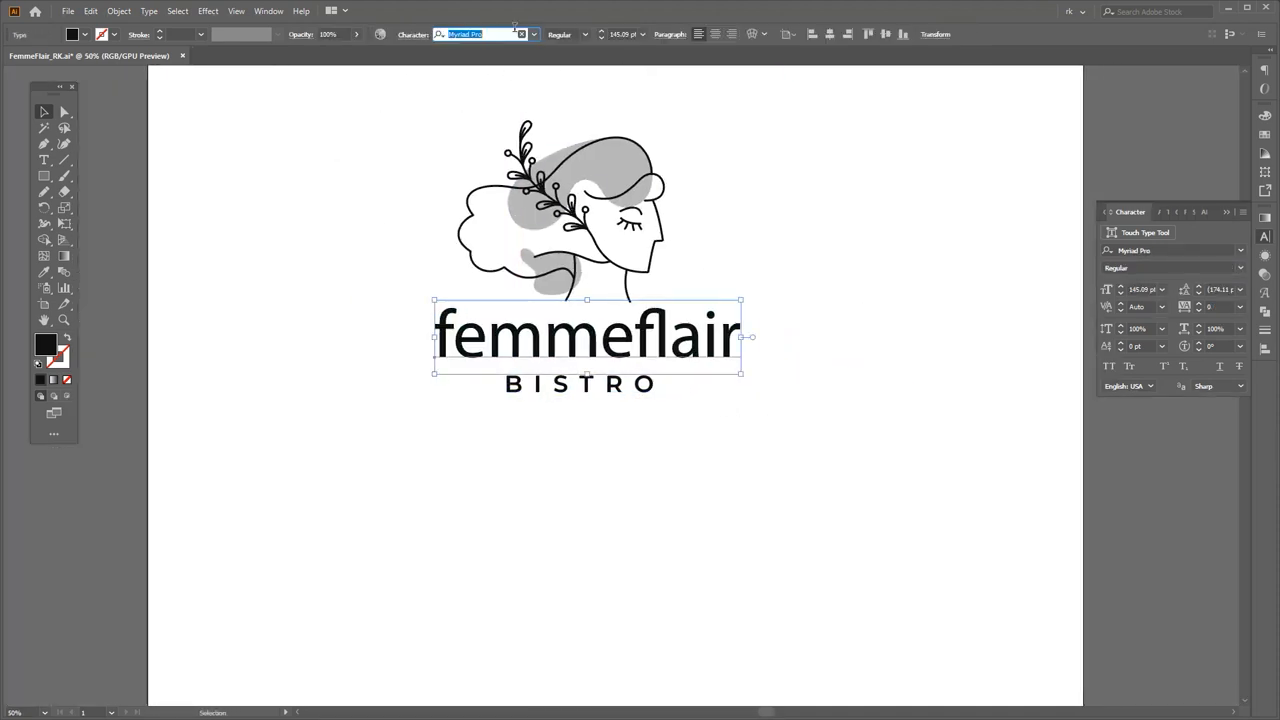
key("Down")
key("Down")
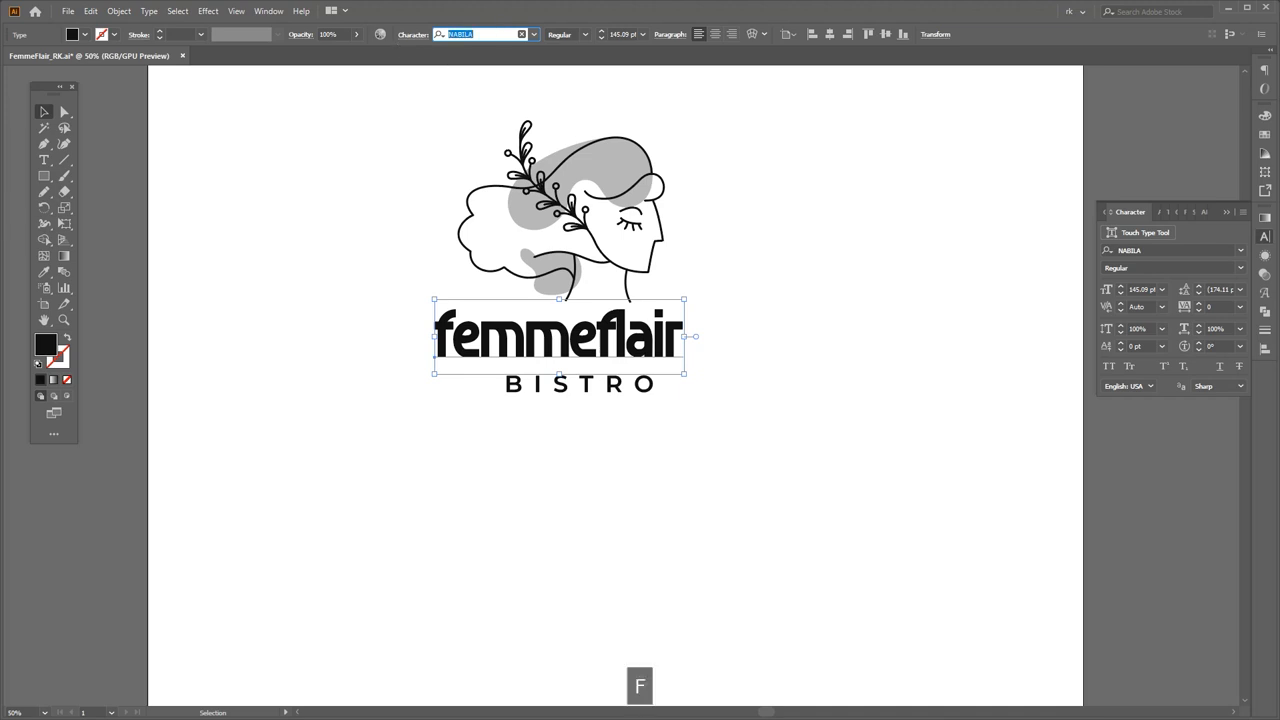
type("fem")
key("BackSpace")
key("BackSpace")
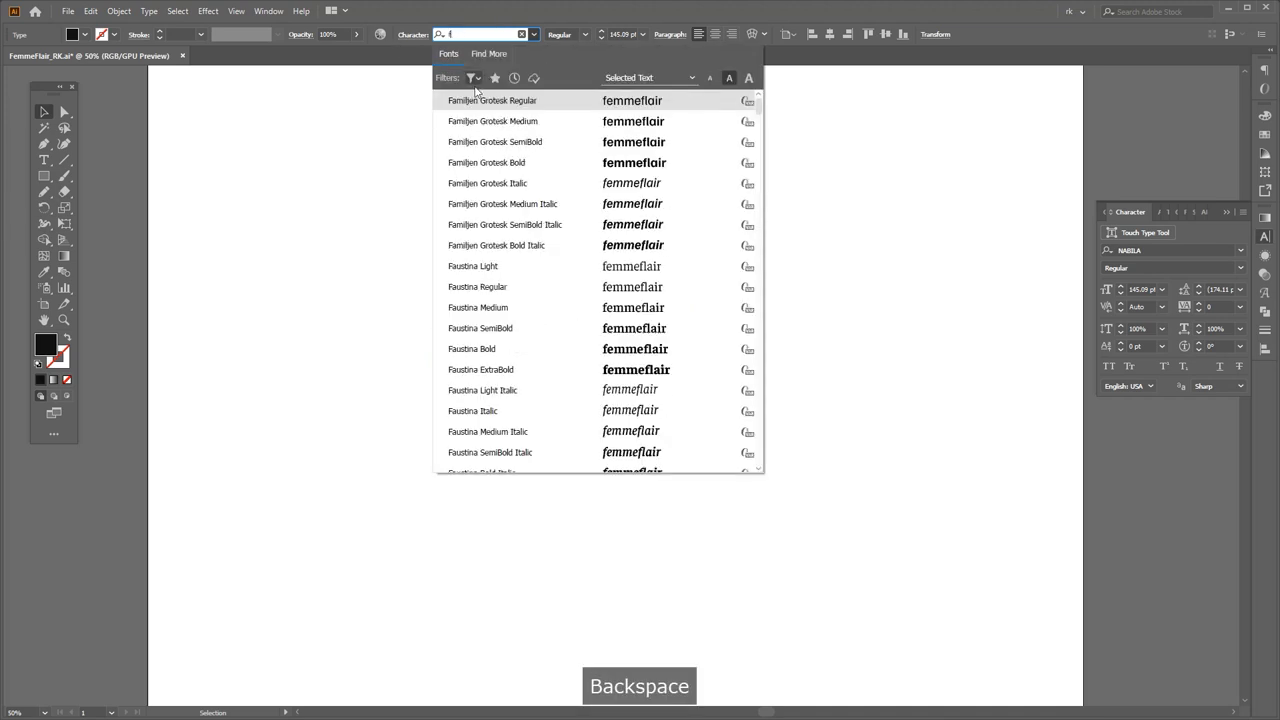
key("BackSpace")
type("femm")
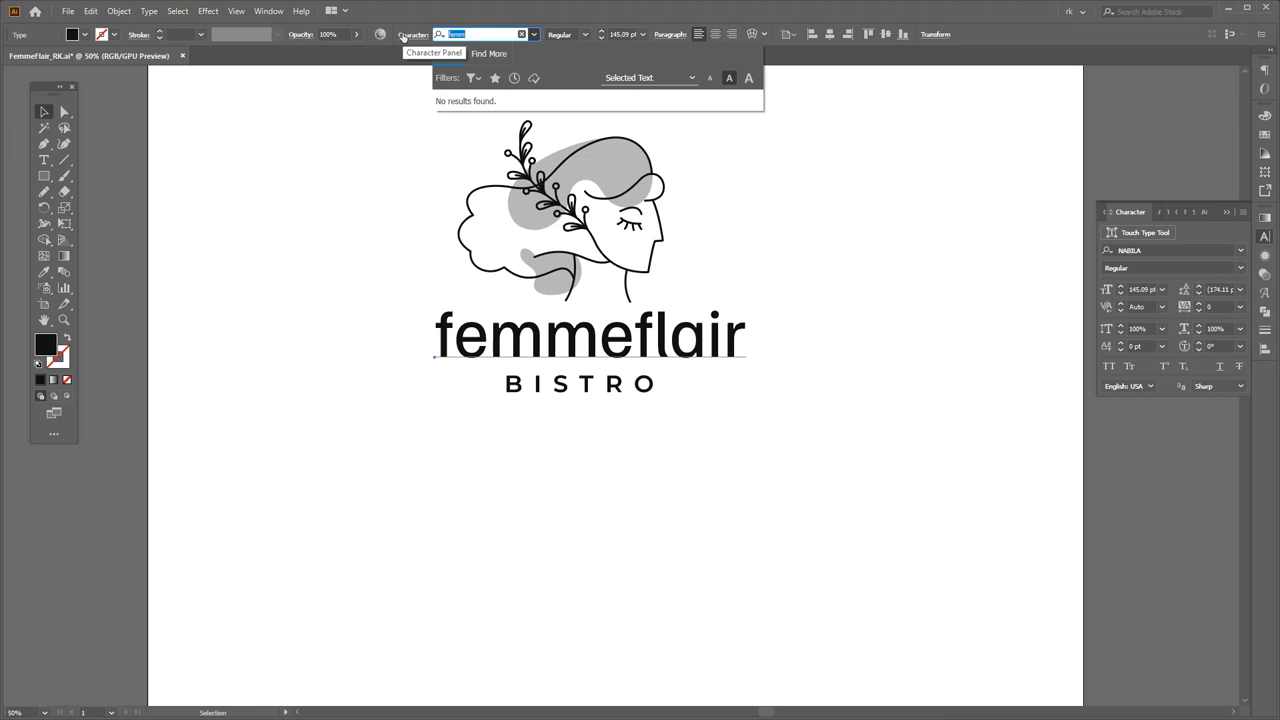
Step: Change the femmeflair lettering's font to Caesar Dressing
type("cae")
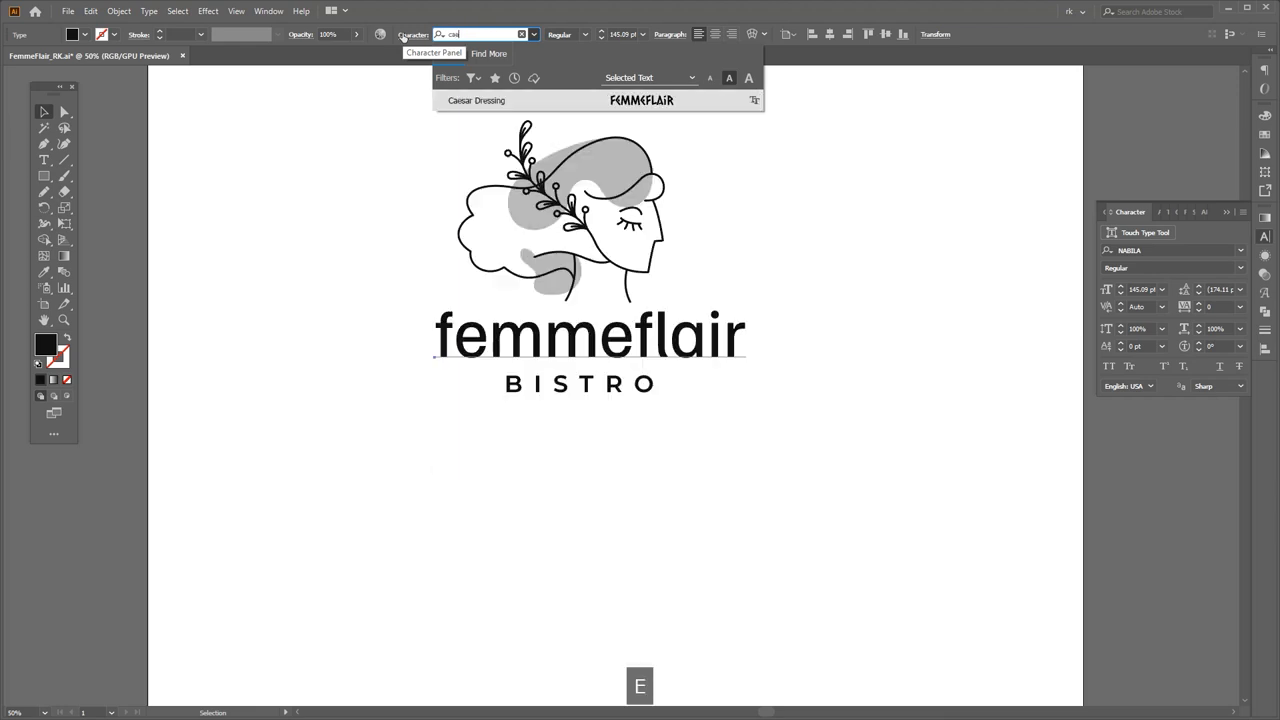
type("s")
key("Return")
key("v")
key("space")
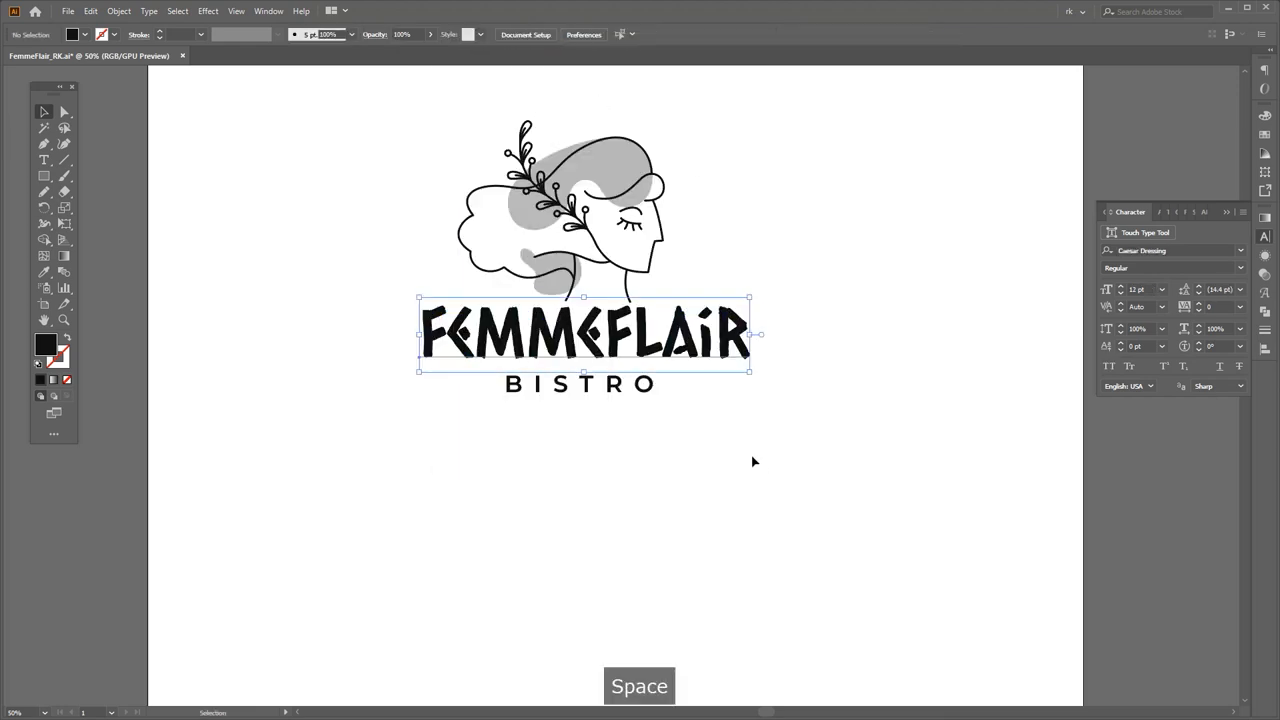
Step: Widen the FEMMEFLAIR lettering's letter spacing to a tracking of 160
left_click(708, 350)
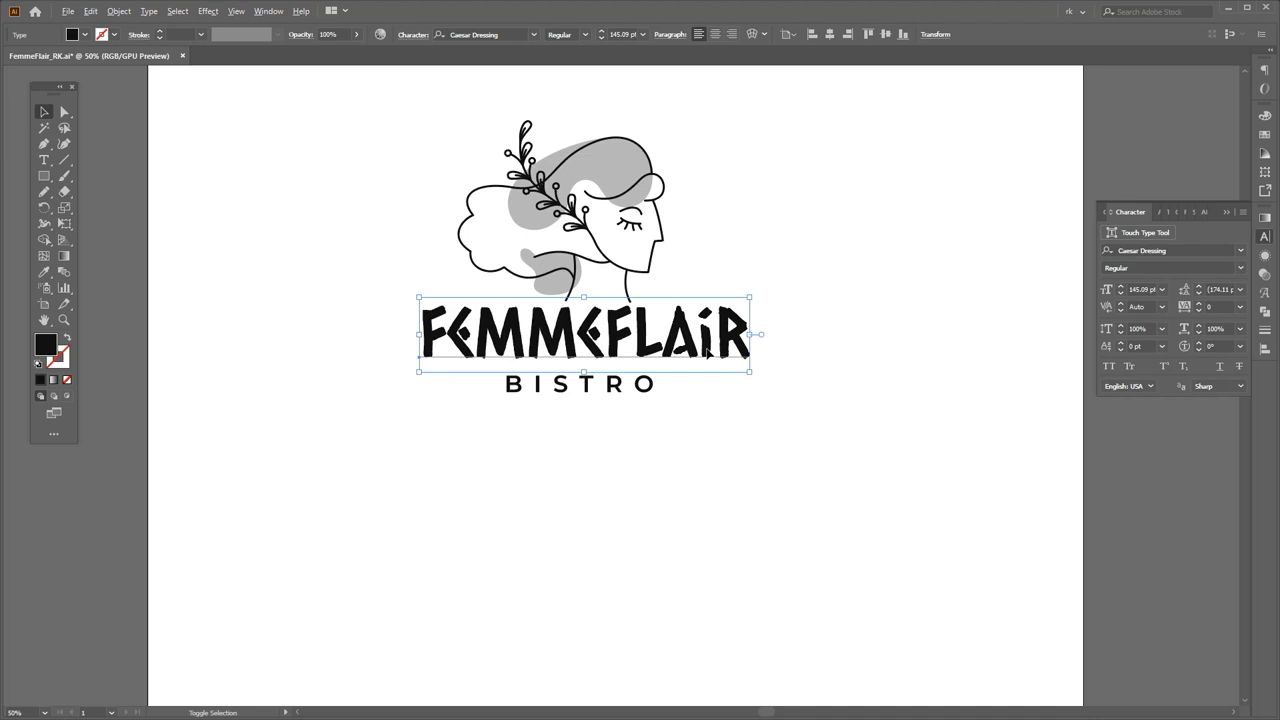
key("alt+shift+Right")
key("alt+shift+Right")
key("alt+shift+Right")
key("alt+shift+Right")
key("alt+shift+Right")
key("alt+shift+Right")
key("alt+shift+Right")
key("alt+shift+Right")
key("v")
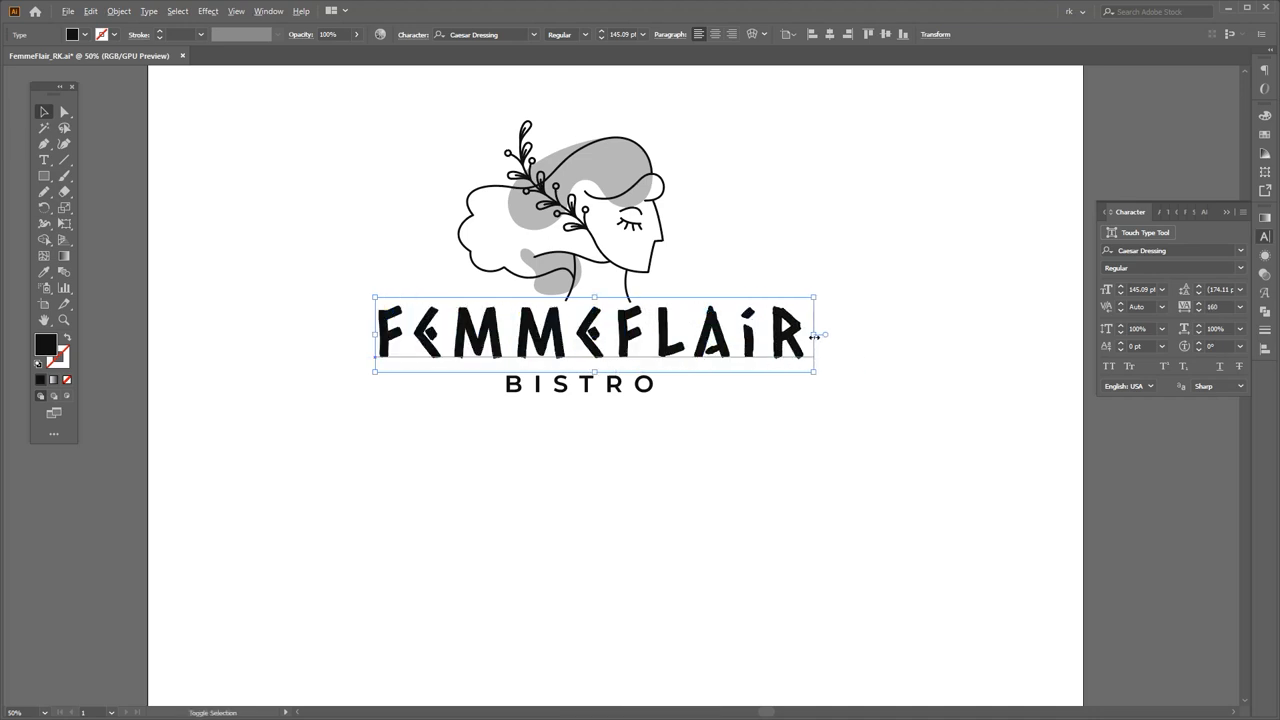
Step: Scale the FEMMEFLAIR lettering down and position it between the head and BISTRO
left_click_drag(814, 337, 771, 337)
left_click_drag(674, 338, 663, 338)
key("space")
left_click_drag(677, 420, 657, 463)
left_click_drag(590, 428, 590, 422)
left_click(617, 480)
Step: Place a spare copy of the FEMMEFLAIR BISTRO lettering off the artboard, beneath the spare head drawing
scroll(650, 498, "down", 2)
left_click_drag(667, 501, 608, 400)
left_click(612, 402, "shift")
scroll(630, 450, "down", 1)
left_click_drag(640, 444, 221, 566)
left_click(468, 546)
left_click_drag(468, 546, 580, 524)
left_click_drag(180, 585, 384, 321)
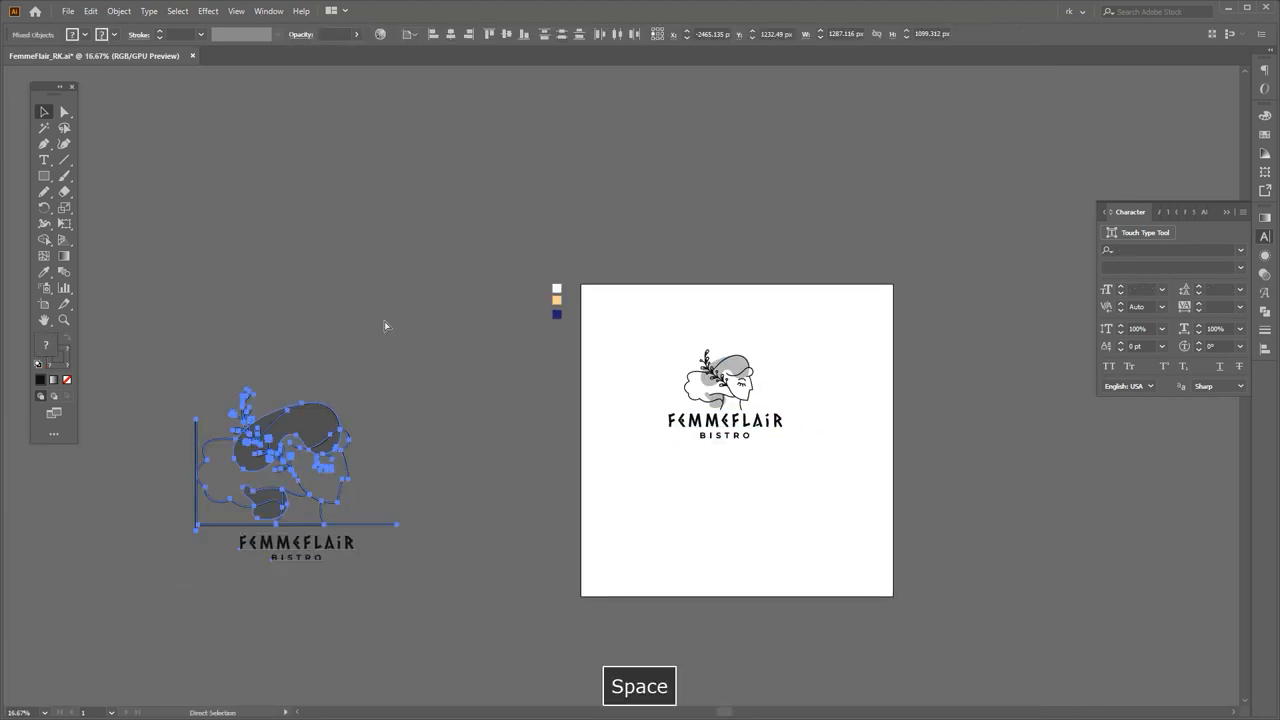
left_click(469, 391)
Step: Convert the FEMMEFLAIR and BISTRO lettering on the artboard to outlines
left_click_drag(730, 427, 646, 435)
scroll(646, 435, "up", 3)
key("space")
left_click_drag(697, 511, 631, 500)
left_click_drag(625, 500, 795, 266)
key("ctrl+shift+o")
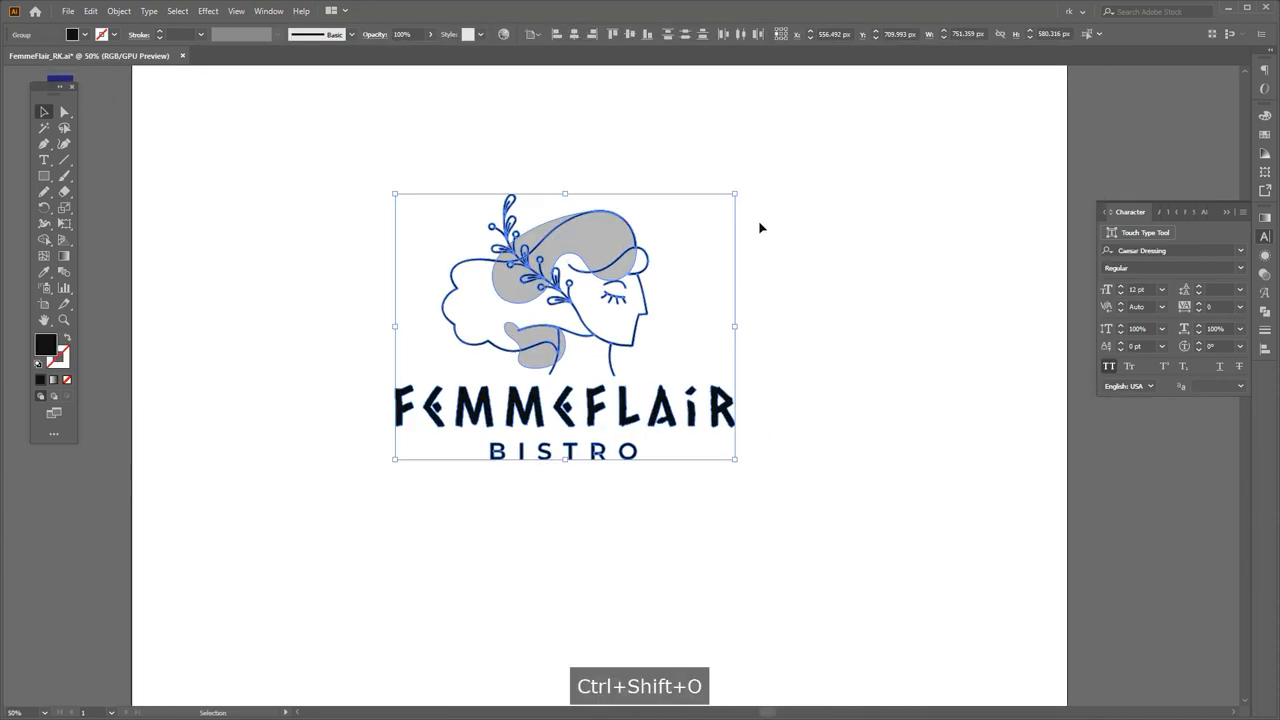
Step: Group the head drawing and centre it horizontally above the lettering
left_click_drag(739, 174, 620, 369)
key("ctrl+g")
scroll(806, 271, "down", 1)
key("space")
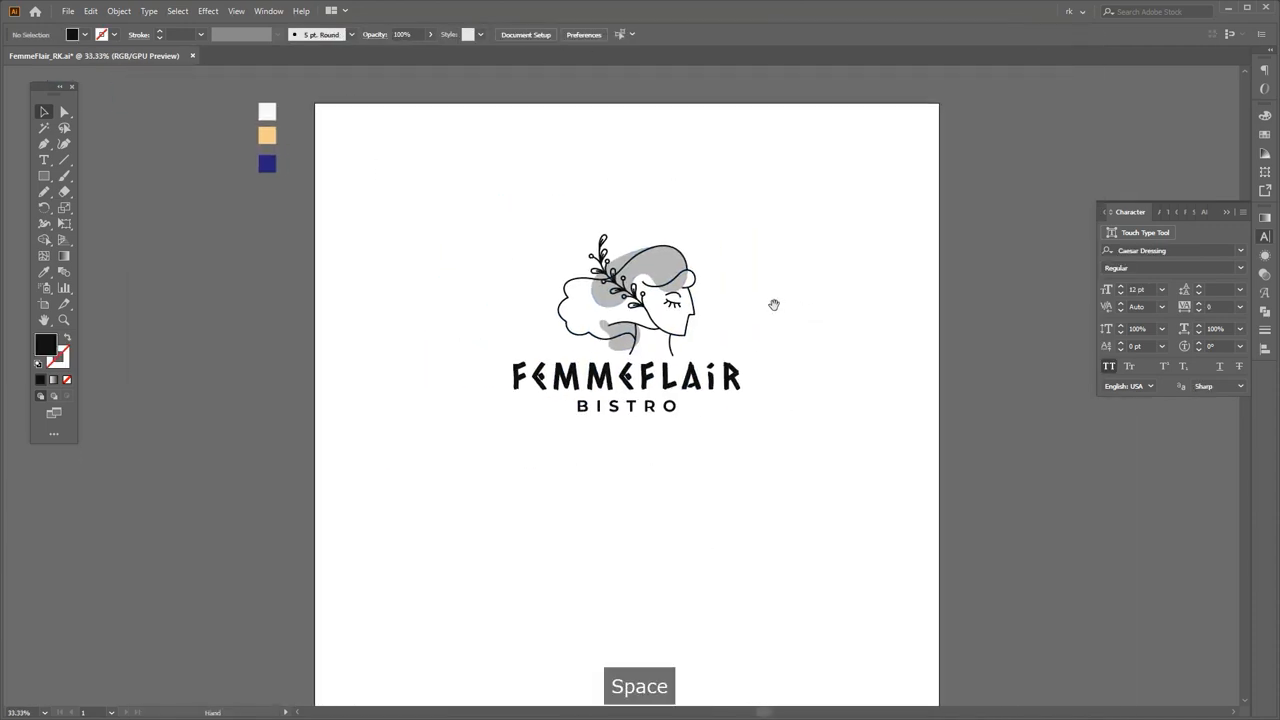
scroll(686, 315, "up", 2)
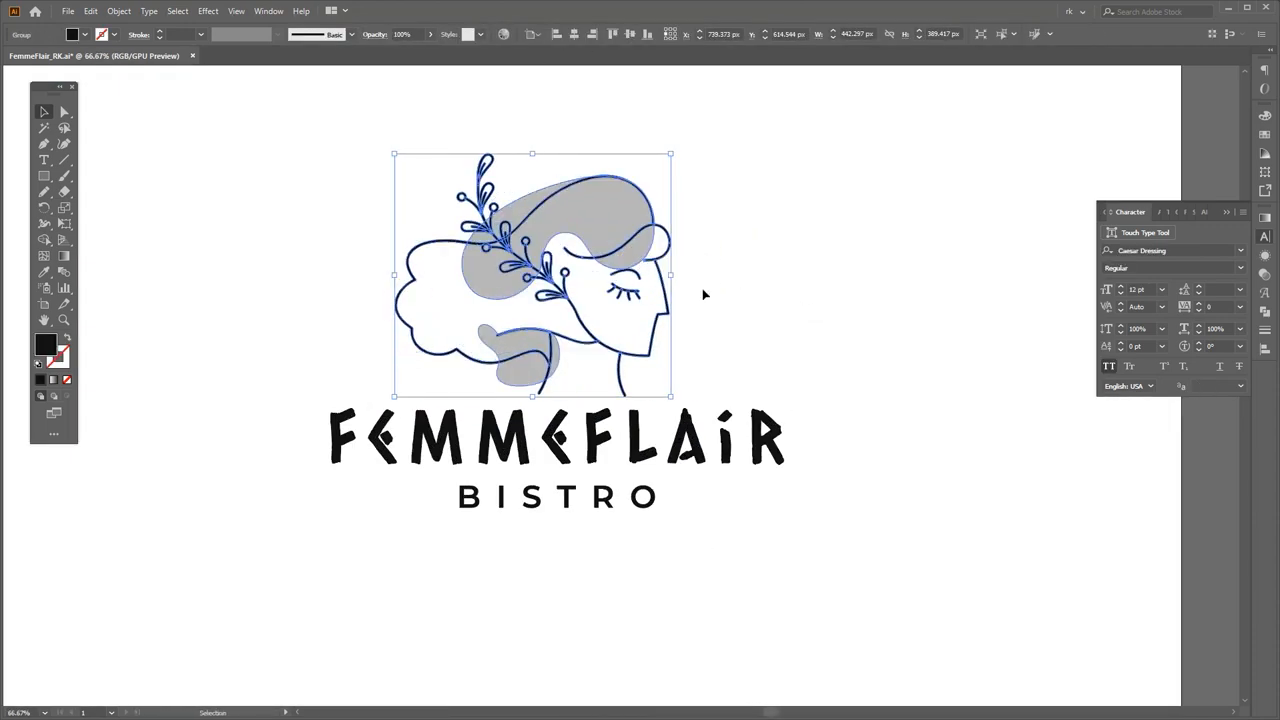
key("ctrl+z")
key("space")
key("v")
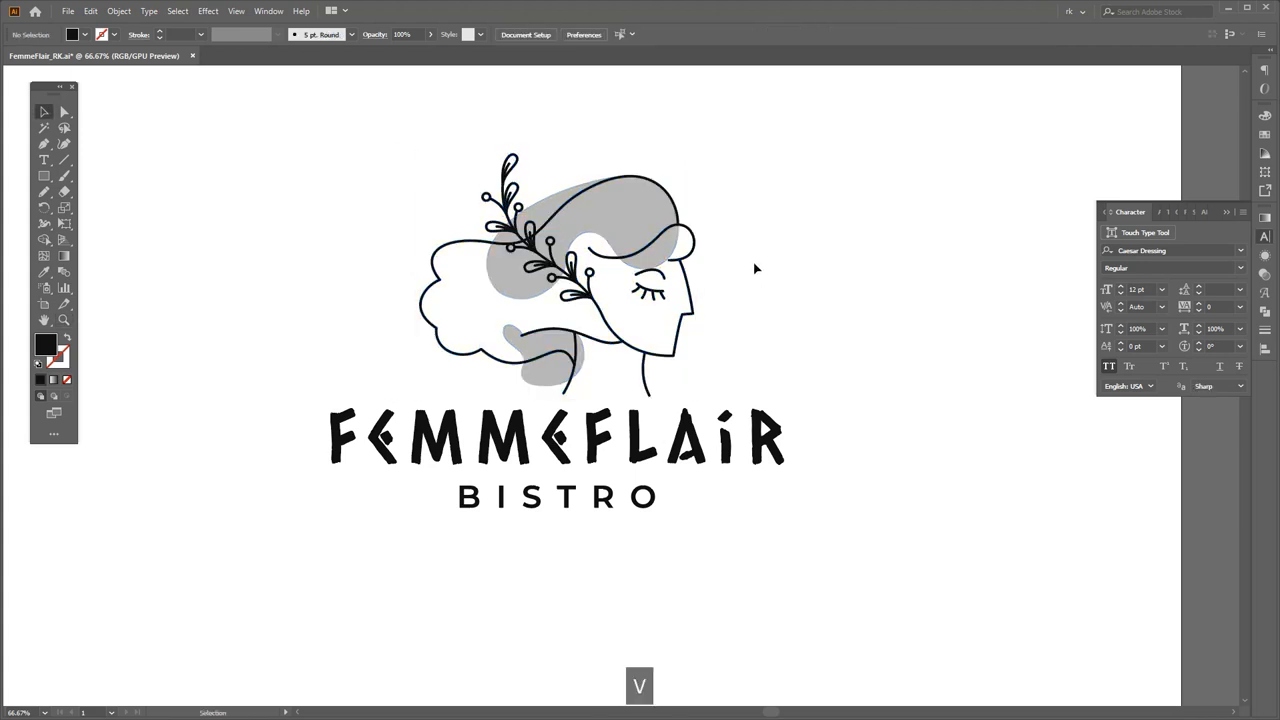
Step: Enlarge the FEMMEFLAIR lettering slightly and even out its spacing to the head and BISTRO
left_click(670, 263)
left_click(778, 448)
left_click_drag(798, 436, 797, 436)
left_click_drag(837, 357, 832, 342)
key("v")
left_click_drag(703, 577, 556, 335)
left_click(704, 186)
left_click_drag(668, 440, 674, 422)
key("v")
scroll(646, 497, "down", 1)
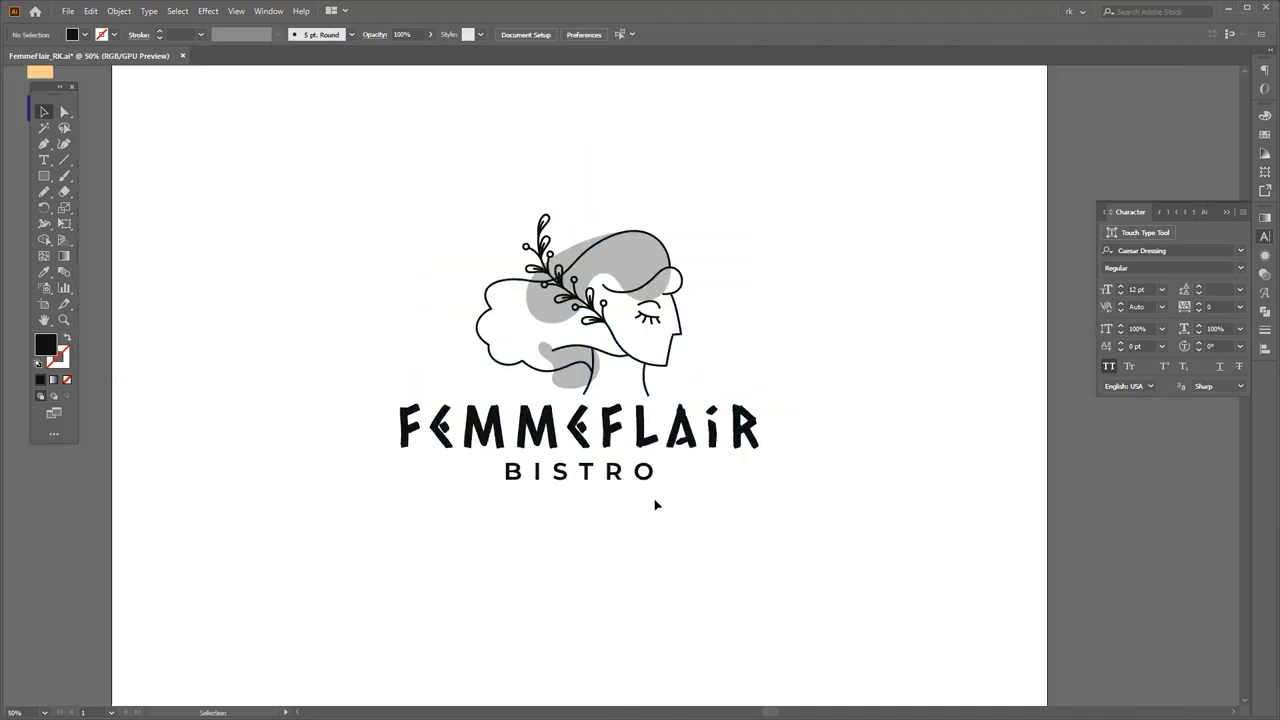
Step: Recolor the entire logo with the dark blue of the palette swatch
left_click(618, 478)
left_click_drag(684, 516, 502, 231)
scroll(502, 231, "down", 1)
left_click_drag(455, 192, 483, 271)
key("v")
left_click(405, 292)
scroll(622, 473, "up", 1)
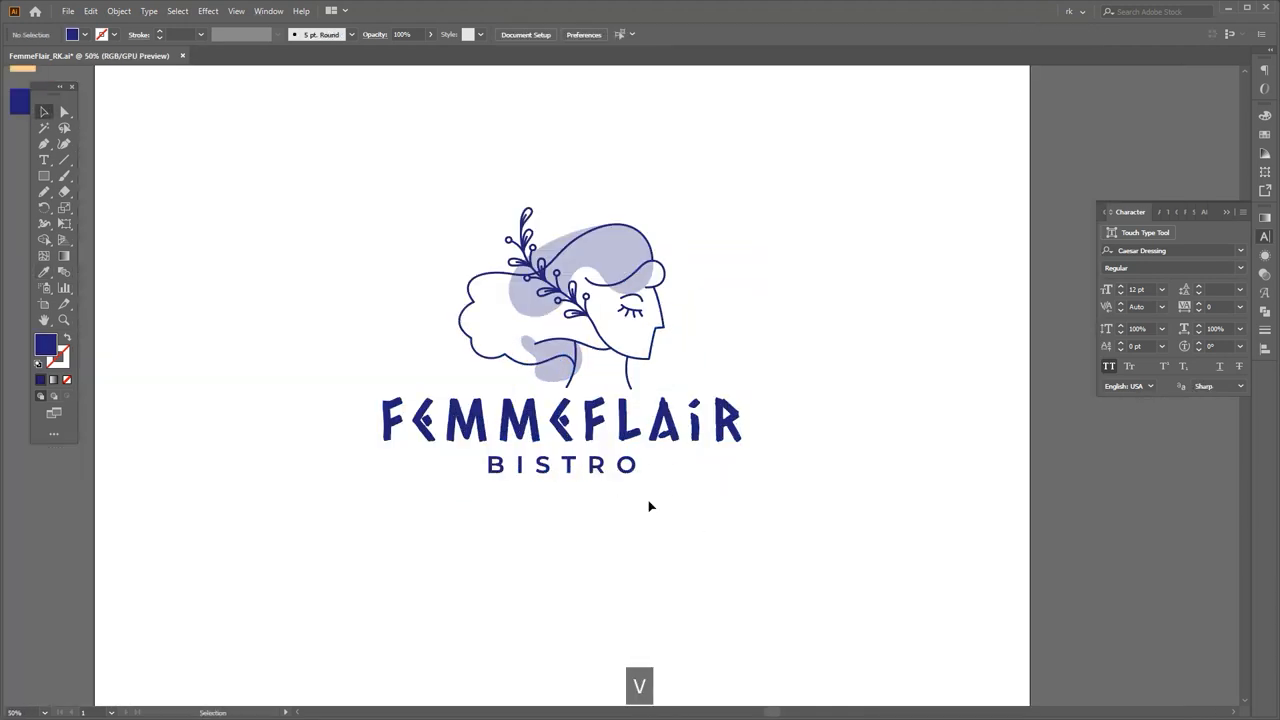
Step: Recolor the BISTRO lettering and both hair shading shapes with the light orange palette swatch
key("a")
left_click_drag(670, 507, 480, 462)
left_click(603, 266, "shift")
key("i")
left_click(187, 181)
key("v")
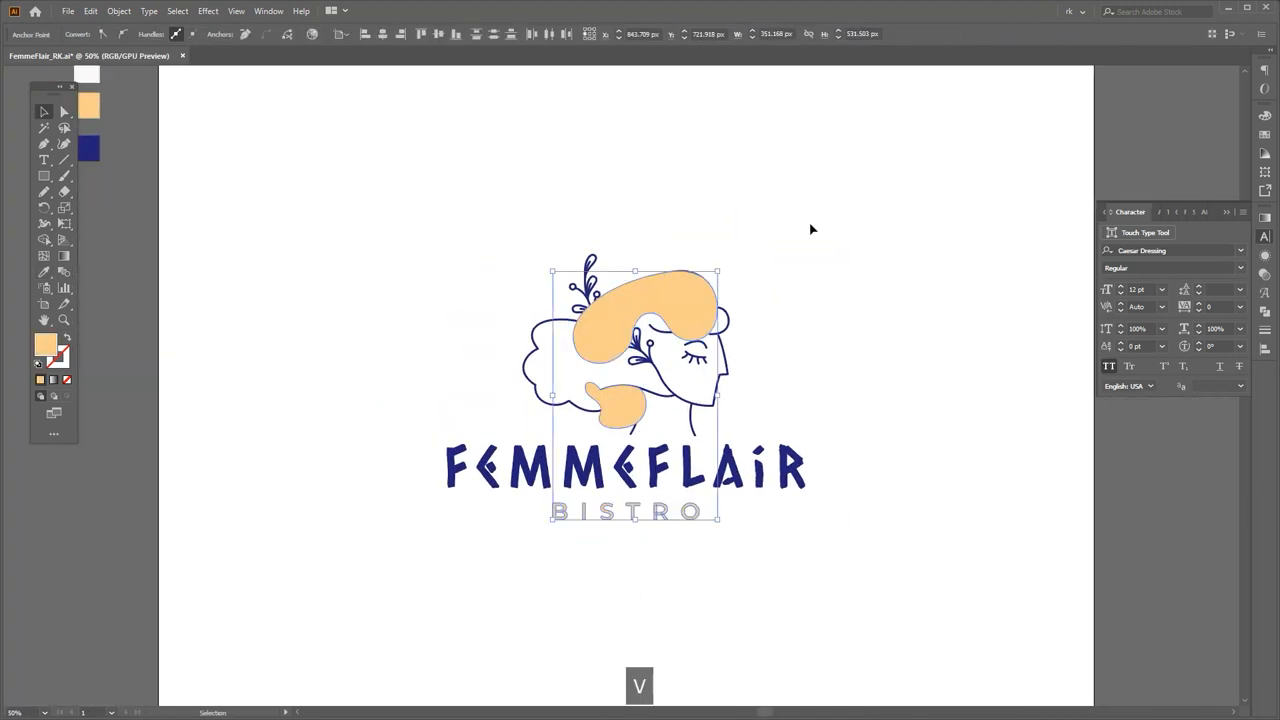
Step: Send both orange hair shading shapes behind the blue line art
left_click(814, 229)
key("a")
left_click(817, 297)
left_click(662, 302)
left_click(629, 408, "shift")
key("ctrl+shift+[")
left_click(808, 349)
Step: Draw a square about 17 px wide on the crown's orange patch and turn it into a dark blue four-pointed star
key("m")
scroll(721, 358, "up", 2)
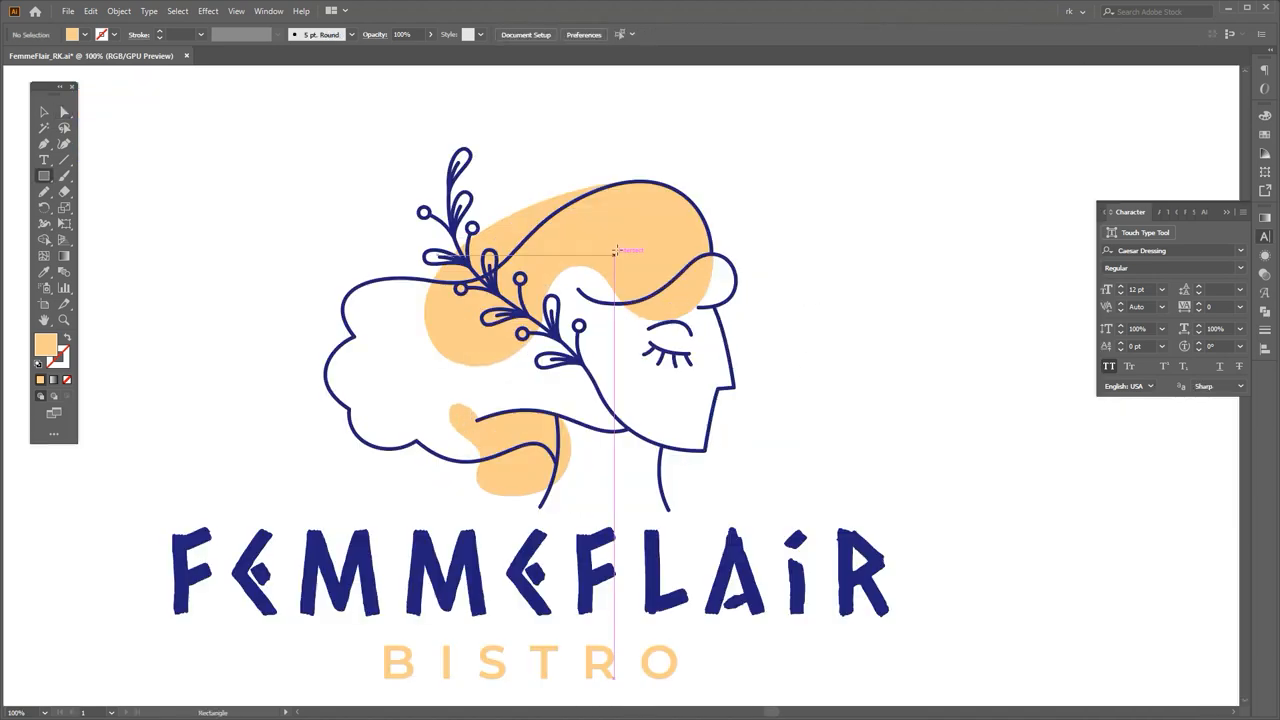
scroll(650, 232, "up", 2)
left_click_drag(656, 356, 664, 360)
key("v")
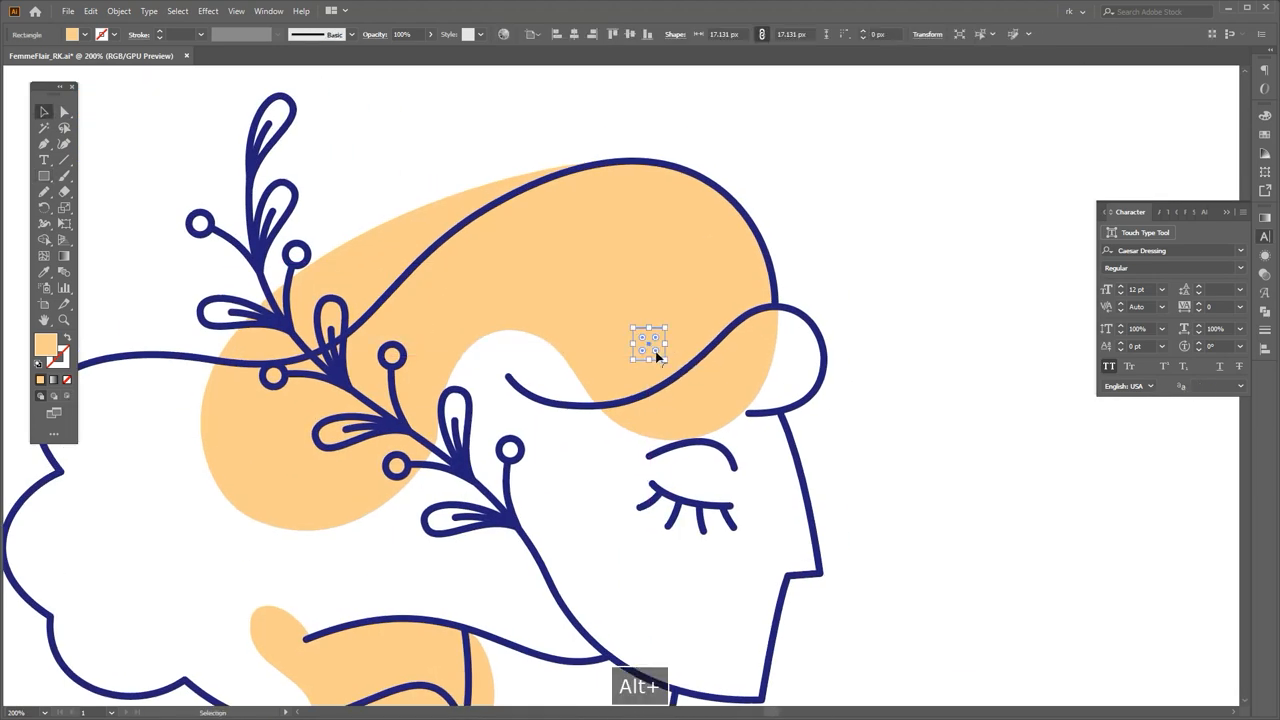
left_click(1266, 313)
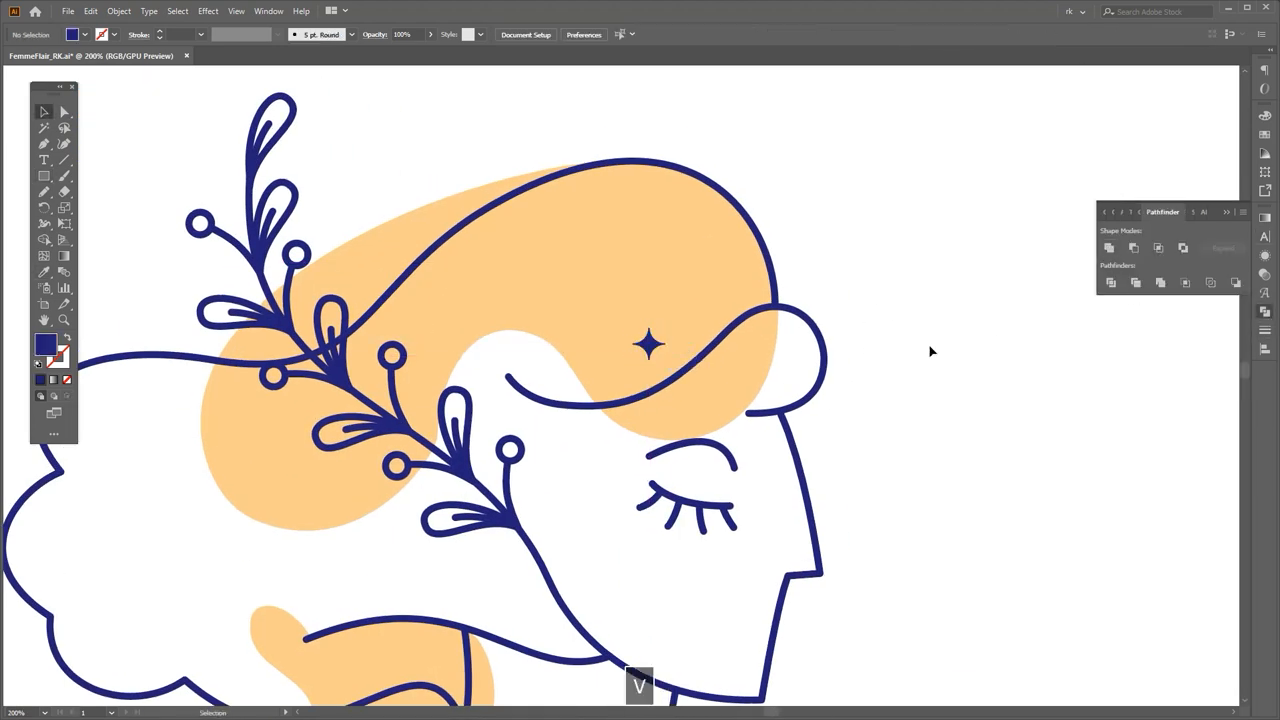
Step: Add a small dark blue circle diagonally above the star and select both shapes
scroll(790, 352, "up", 1)
left_click_drag(651, 354, 674, 334)
key("l")
key("v")
left_click(643, 361)
scroll(645, 360, "up", 4)
left_click(672, 334, "shift")
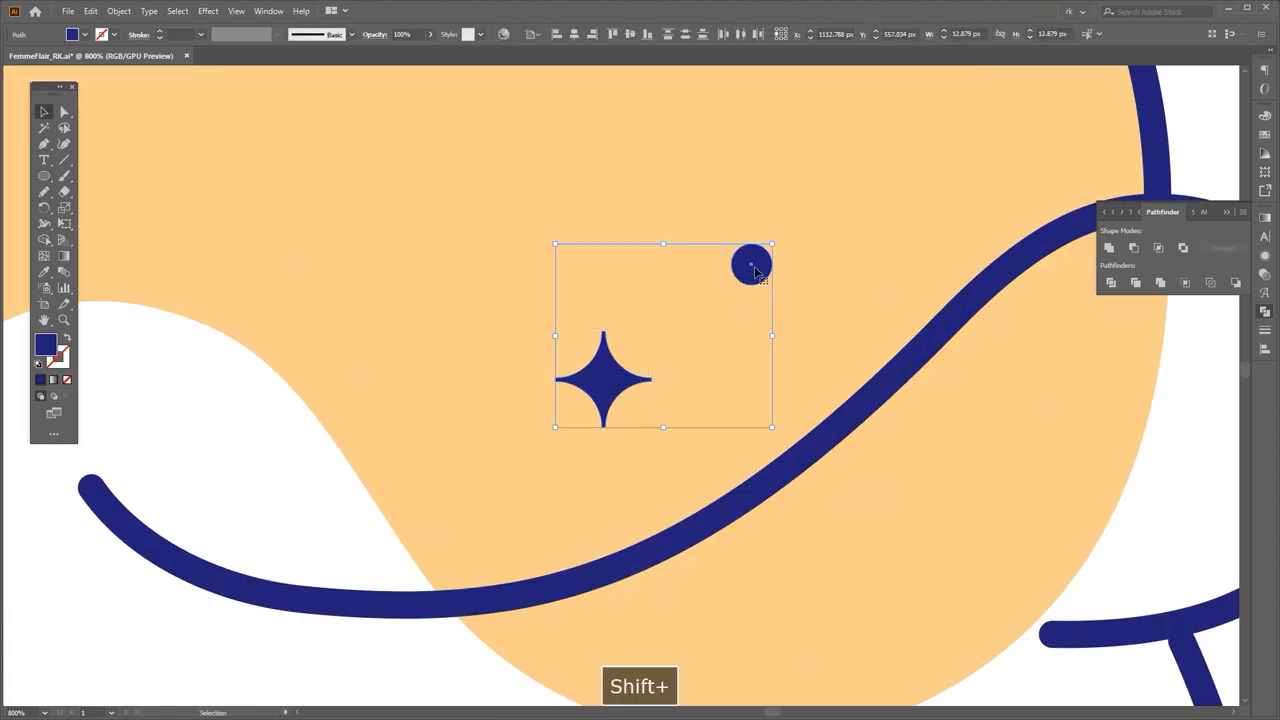
Step: Scale the star and circle down and keep them close together above the fringe line
left_click_drag(662, 251, 662, 269)
left_click_drag(617, 369, 617, 383)
left_click(688, 372)
scroll(687, 370, "down", 4)
left_click_drag(714, 328, 706, 358)
key("v")
scroll(708, 378, "up", 1)
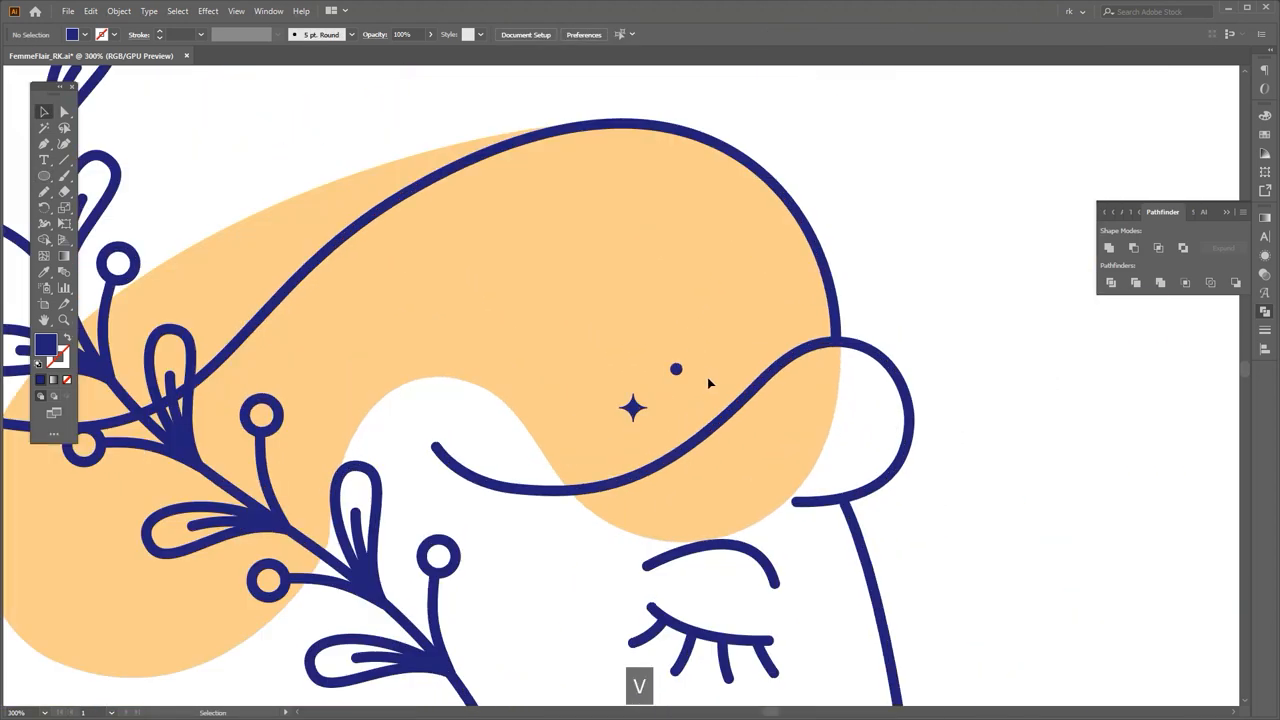
Step: Add two larger dots and a smaller star as copies higher up on the crown's orange patch
left_click_drag(565, 324, 572, 311)
left_click_drag(634, 406, 621, 251)
left_click_drag(682, 297, 690, 309)
left_click_drag(574, 336, 552, 213)
left_click(696, 330)
key("h")
left_click_drag(704, 350, 766, 329)
key("v")
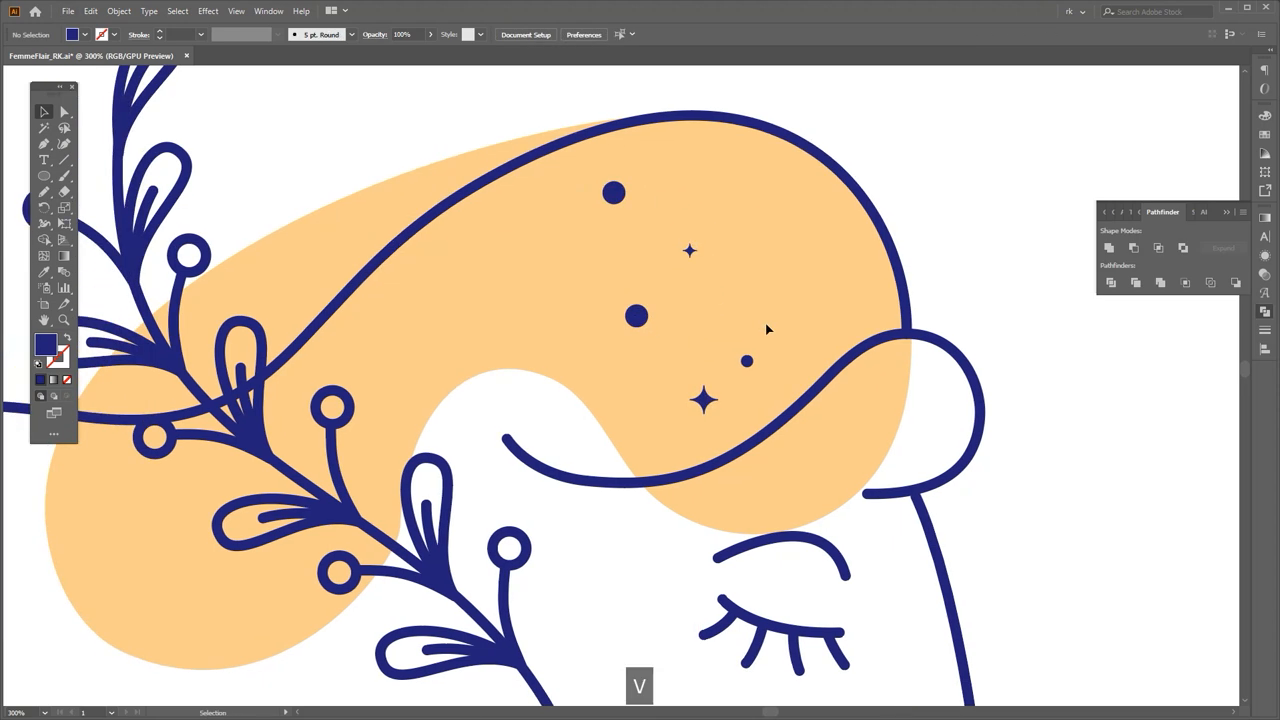
Step: Add a tiny star copy beside the original star, below the larger dot
scroll(623, 382, "up", 3)
left_click_drag(635, 360, 625, 370)
left_click(603, 421)
key("v")
scroll(603, 421, "down", 4)
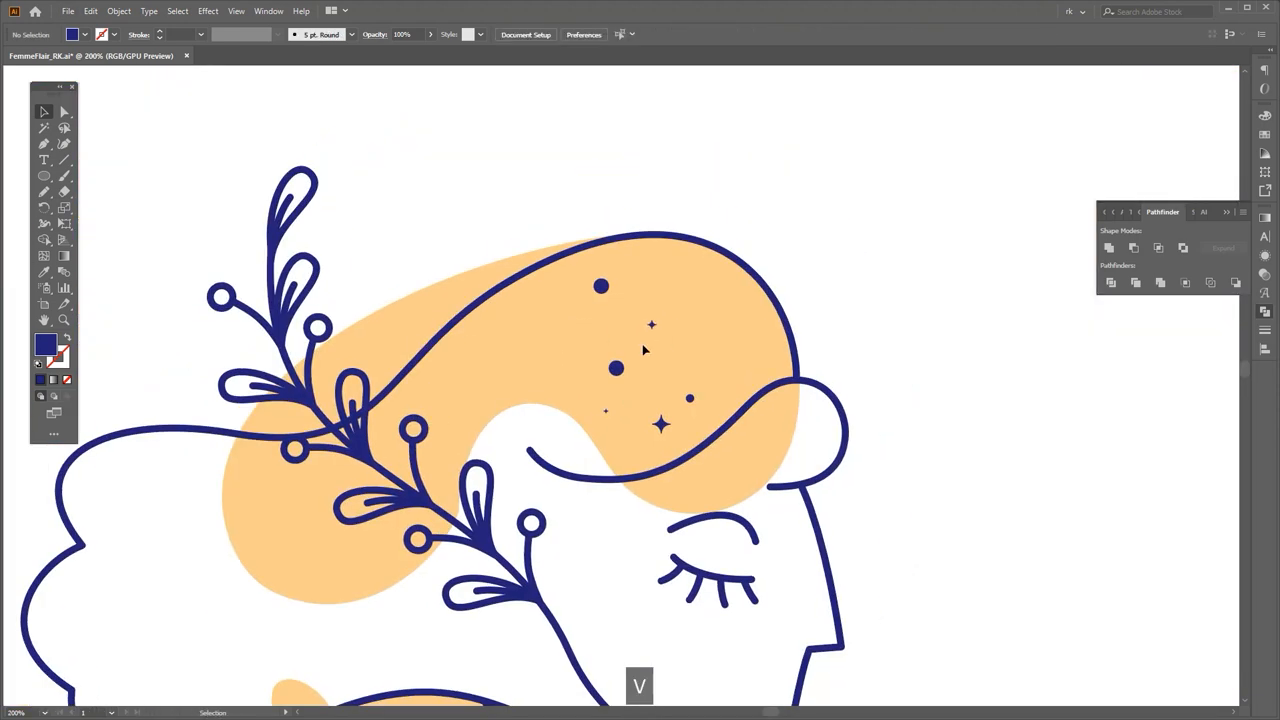
Step: Copy two small dots, a large dot and a star to the crown area nearer the leaf branch
left_click_drag(657, 322, 753, 341)
key("space")
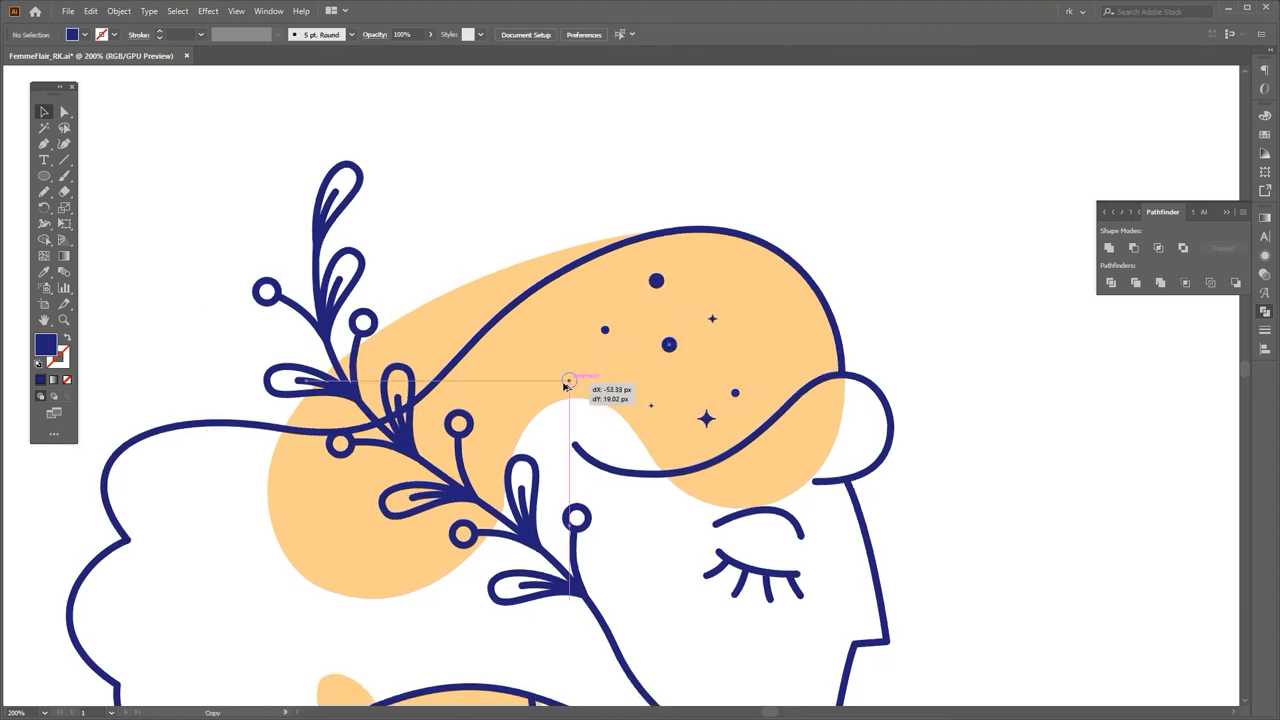
left_click_drag(566, 385, 518, 371)
left_click_drag(605, 330, 529, 331)
key("space")
left_click_drag(592, 364, 590, 348)
key("v")
left_click_drag(708, 363, 713, 363)
left_click_drag(525, 394, 508, 413)
Step: Copy the whole cluster of stars and dots from the crown into the back hair
key("space")
left_click_drag(663, 369, 777, 271)
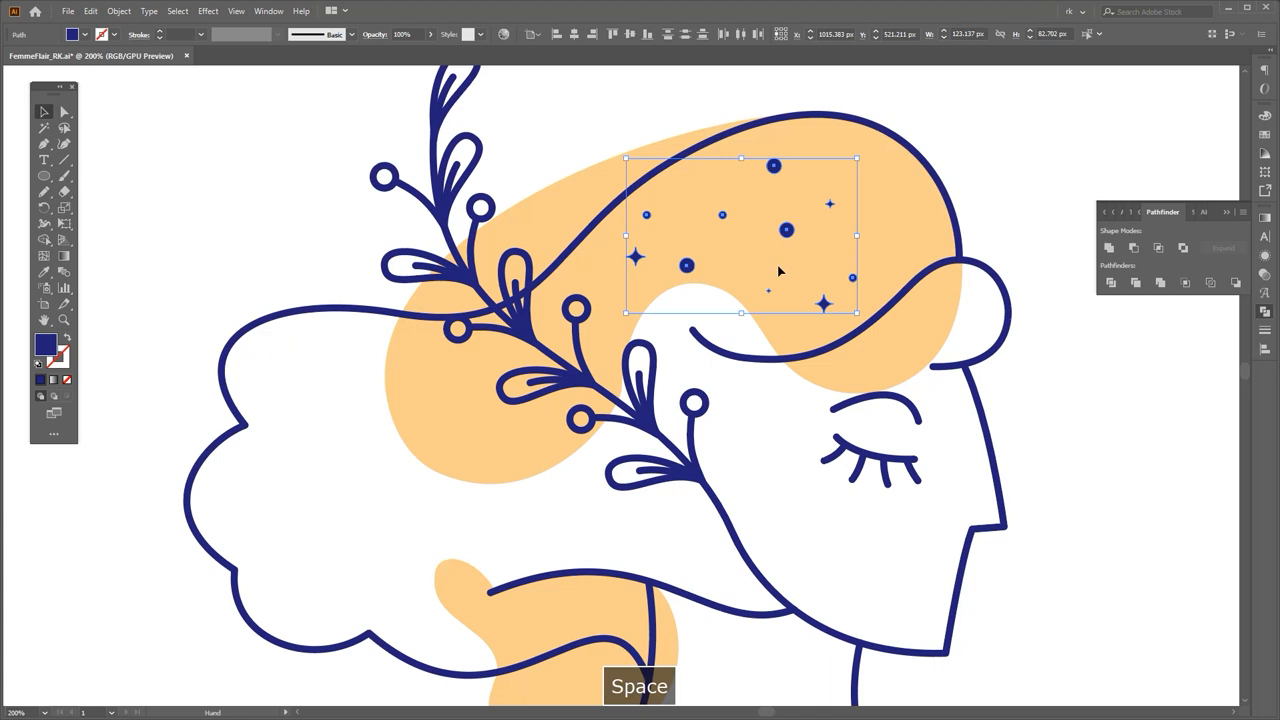
scroll(786, 250, "down", 1)
left_click_drag(535, 403, 523, 405)
left_click(475, 466)
key("space")
left_click_drag(474, 467, 638, 421)
scroll(526, 428, "up", 1)
Step: Delete the tiny star from the copied cluster in the back hair
key("ctrl+z")
key("ctrl+shift+z")
left_click(609, 385)
key("space")
left_click_drag(607, 384, 603, 373)
key("v")
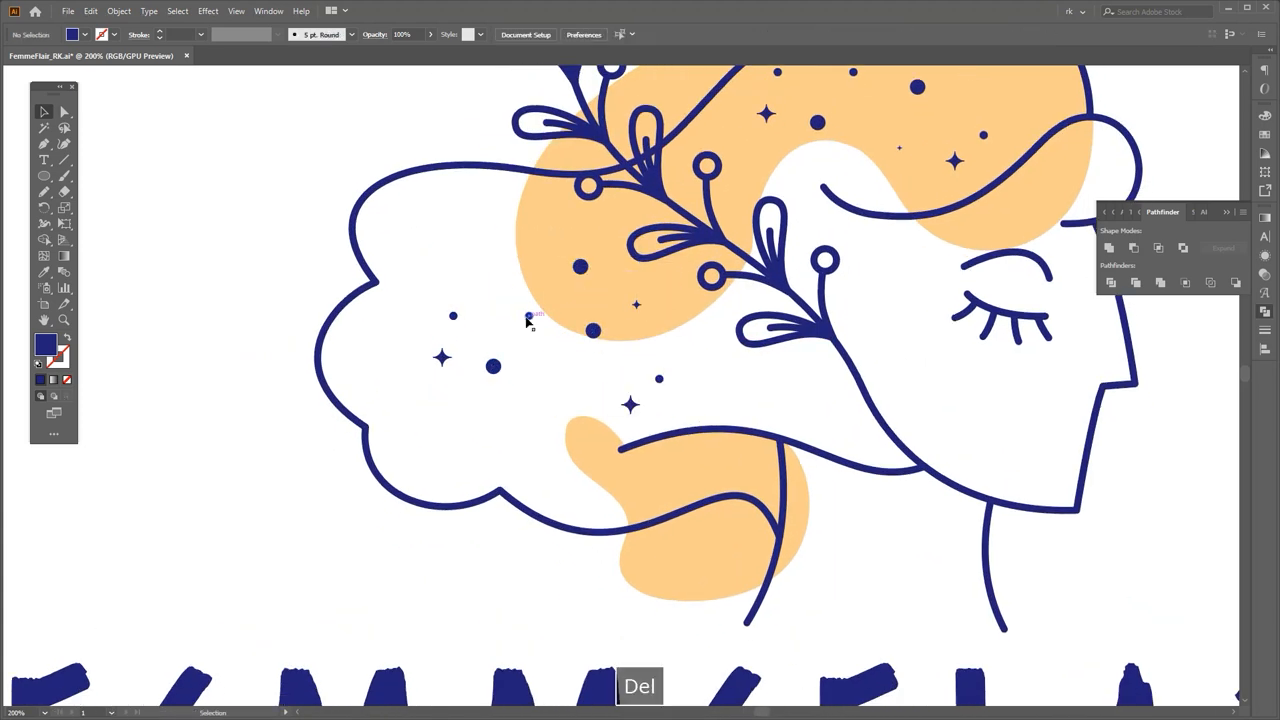
Step: Rearrange the large dots, small dots and stars in the back hair, placing one small dot on the lower orange patch
left_click_drag(605, 441, 649, 409)
scroll(612, 372, "up", 1)
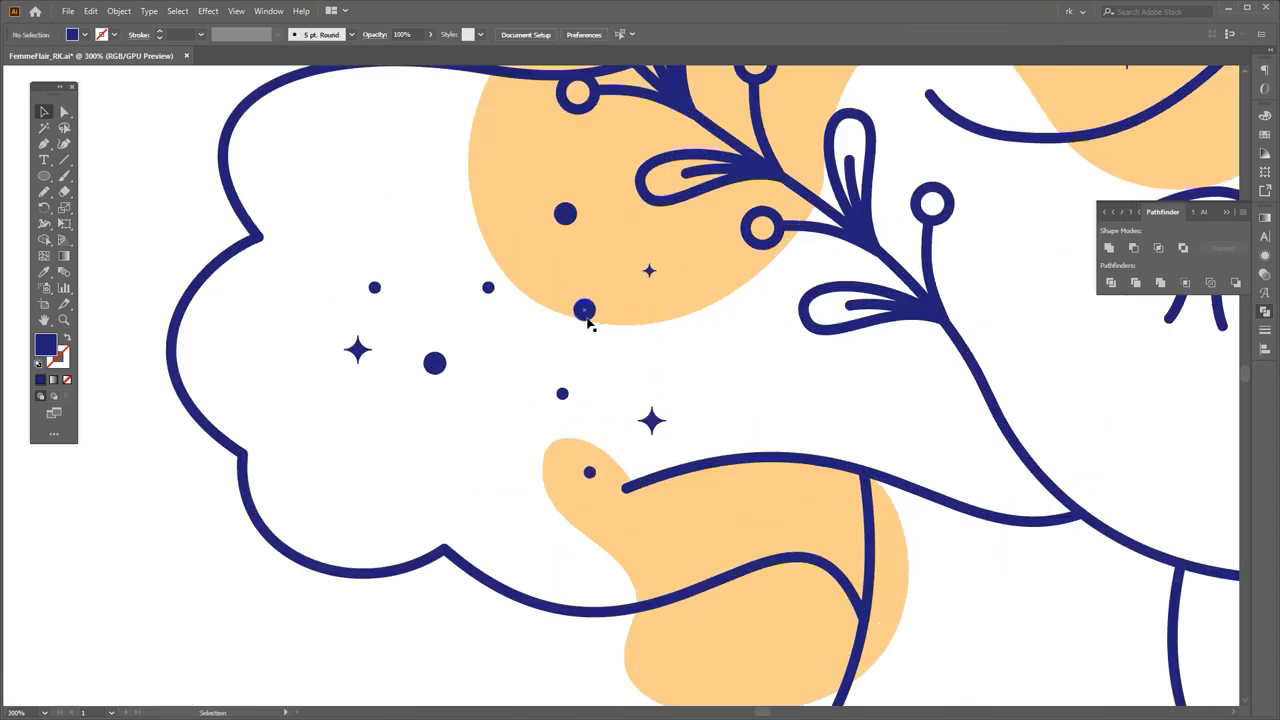
left_click_drag(507, 403, 505, 406)
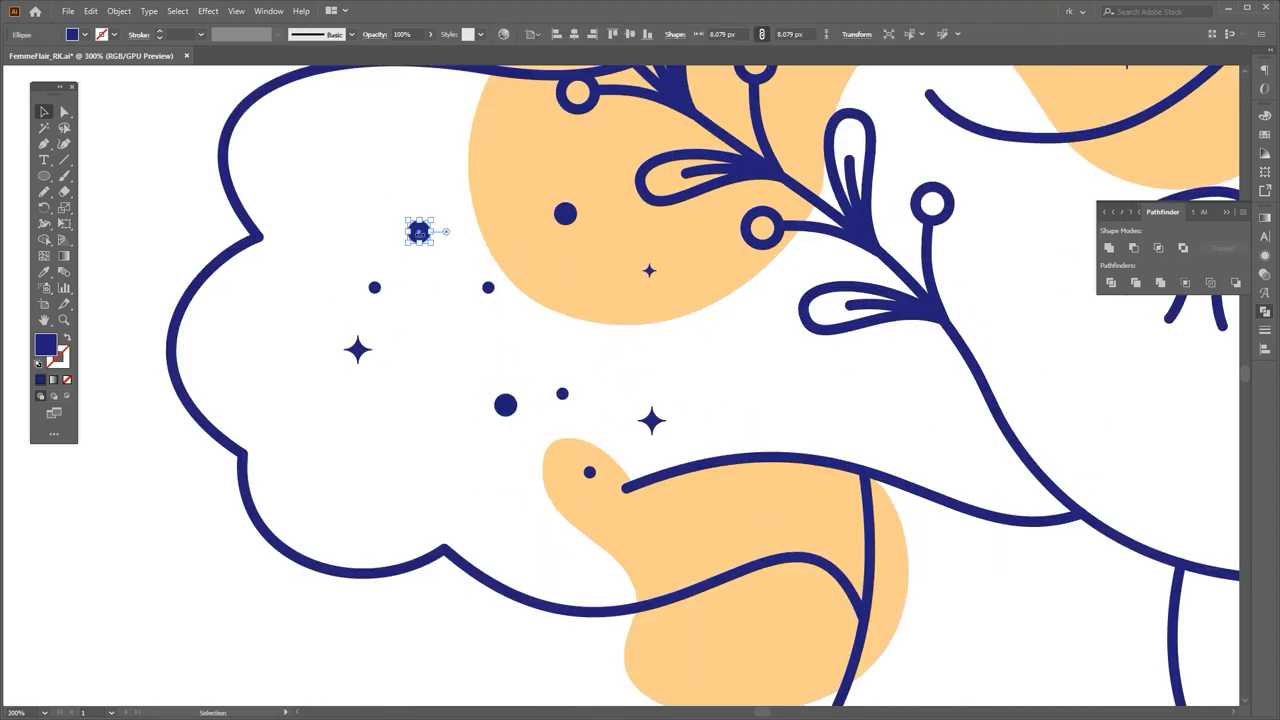
left_click_drag(386, 219, 418, 141)
left_click(430, 219)
scroll(430, 223, "down", 1)
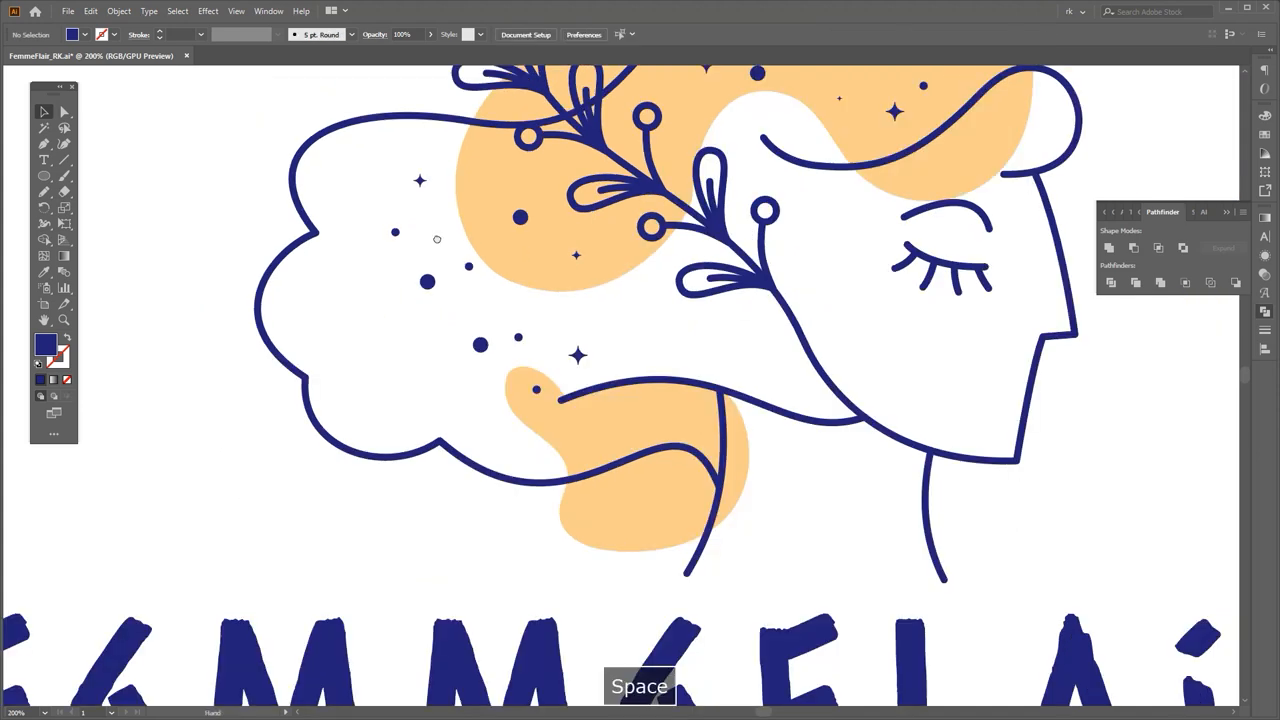
Step: Reposition the small star on the back hair's orange patch and add a small dot near the patch's lower edge
left_click_drag(430, 223, 451, 282)
scroll(451, 282, "up", 1)
left_click_drag(669, 331, 604, 347)
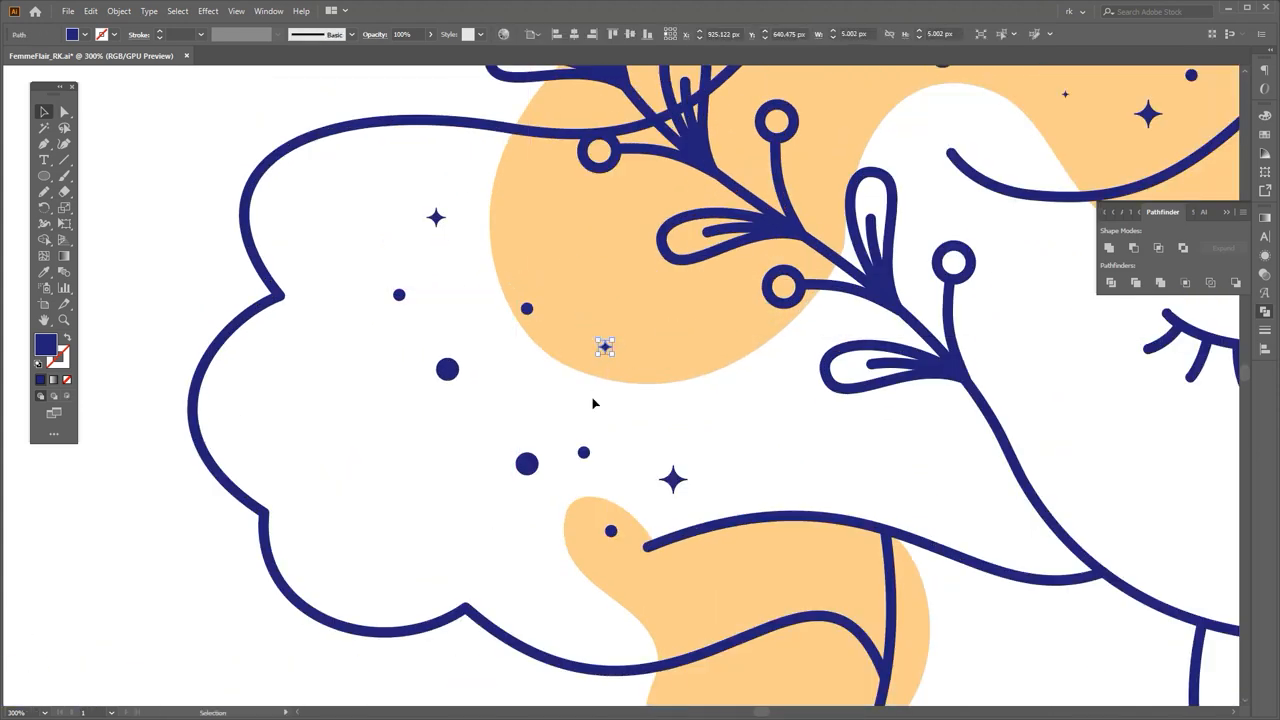
left_click(594, 402)
left_click_drag(594, 402, 568, 400)
key("v")
left_click_drag(375, 294, 662, 364)
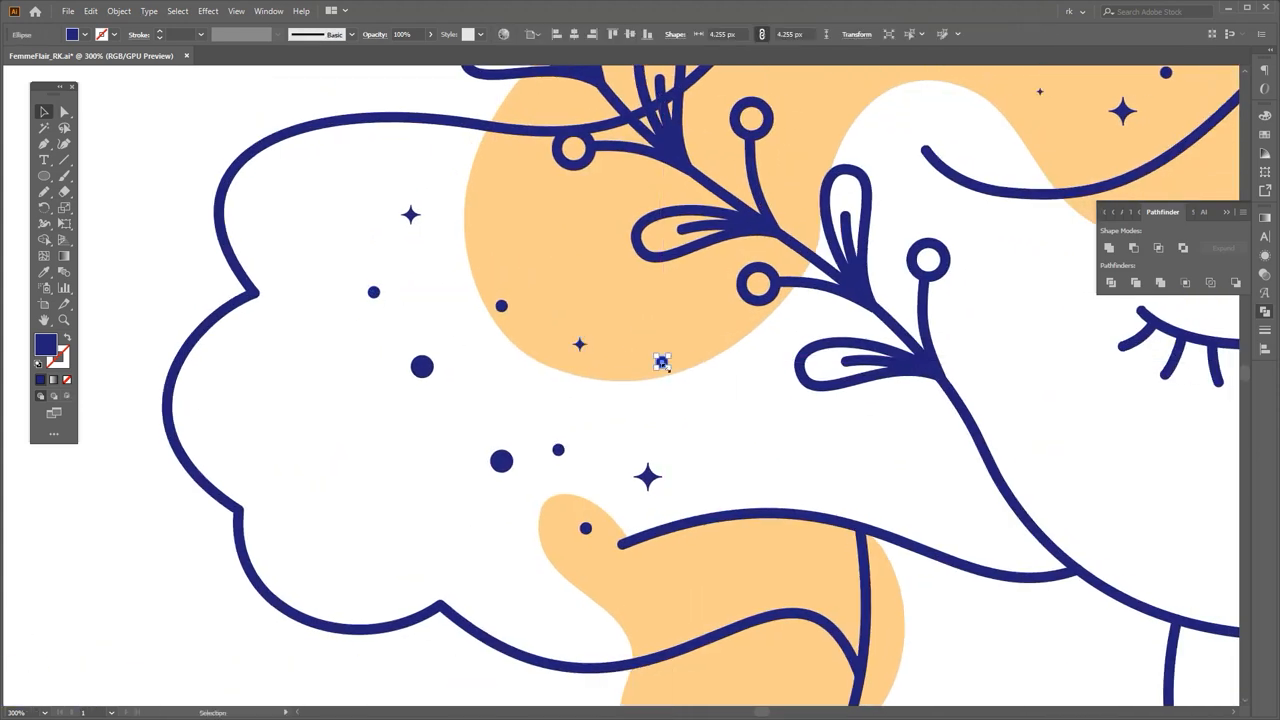
Step: Add more small dots on the back hair's orange patch and fine-tune the spacing of the surrounding dots
left_click_drag(656, 313, 655, 312)
left_click_drag(655, 312, 547, 239)
left_click(529, 362)
scroll(537, 390, "down", 2)
key("v")
left_click_drag(537, 392, 703, 348)
scroll(682, 377, "up", 1)
left_click_drag(653, 383, 663, 383)
left_click_drag(600, 320, 610, 333)
left_click(656, 358)
left_click_drag(660, 364, 656, 372)
key("v")
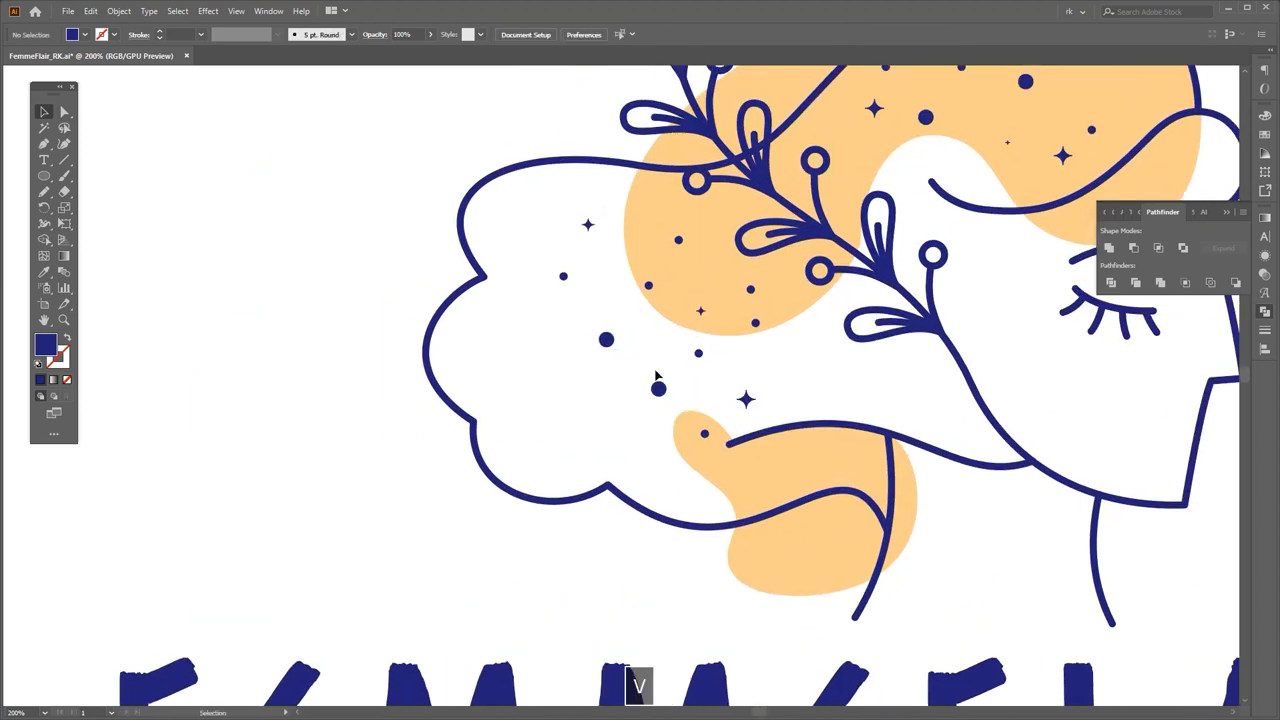
Step: Place a copy of the small star below the small dot in the outer part of the back hair
left_click_drag(588, 227, 560, 327)
scroll(563, 317, "up", 3)
left_click_drag(575, 319, 571, 323)
left_click(608, 314)
scroll(620, 300, "down", 4)
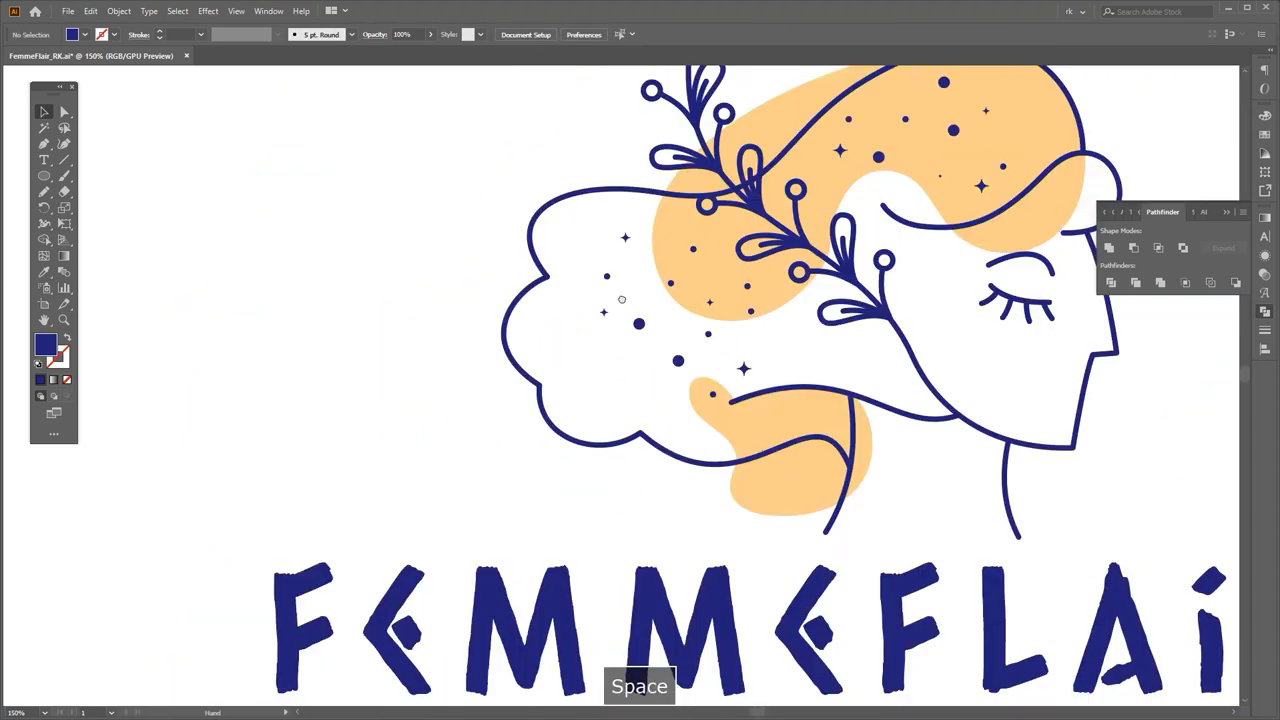
Step: Copy one large dot and two small dots into the empty outer and lower areas of the back hair
scroll(621, 298, "up", 1)
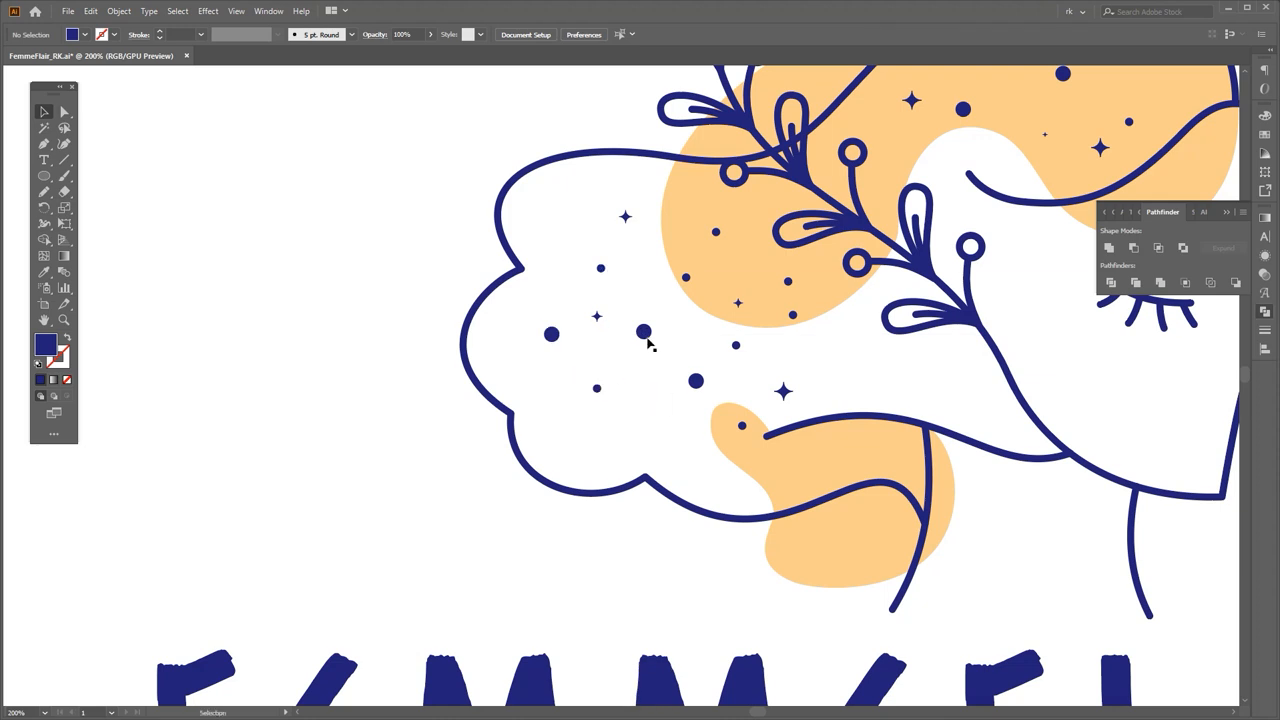
left_click_drag(661, 421, 661, 421)
scroll(680, 418, "down", 2)
key("v")
left_click_drag(780, 422, 700, 421)
scroll(635, 350, "up", 1)
Step: Delete one small dot on the back hair's orange patch, reposition the neighbouring dot, and enlarge the small star to about 8 px at the patch's edge
left_click(640, 353)
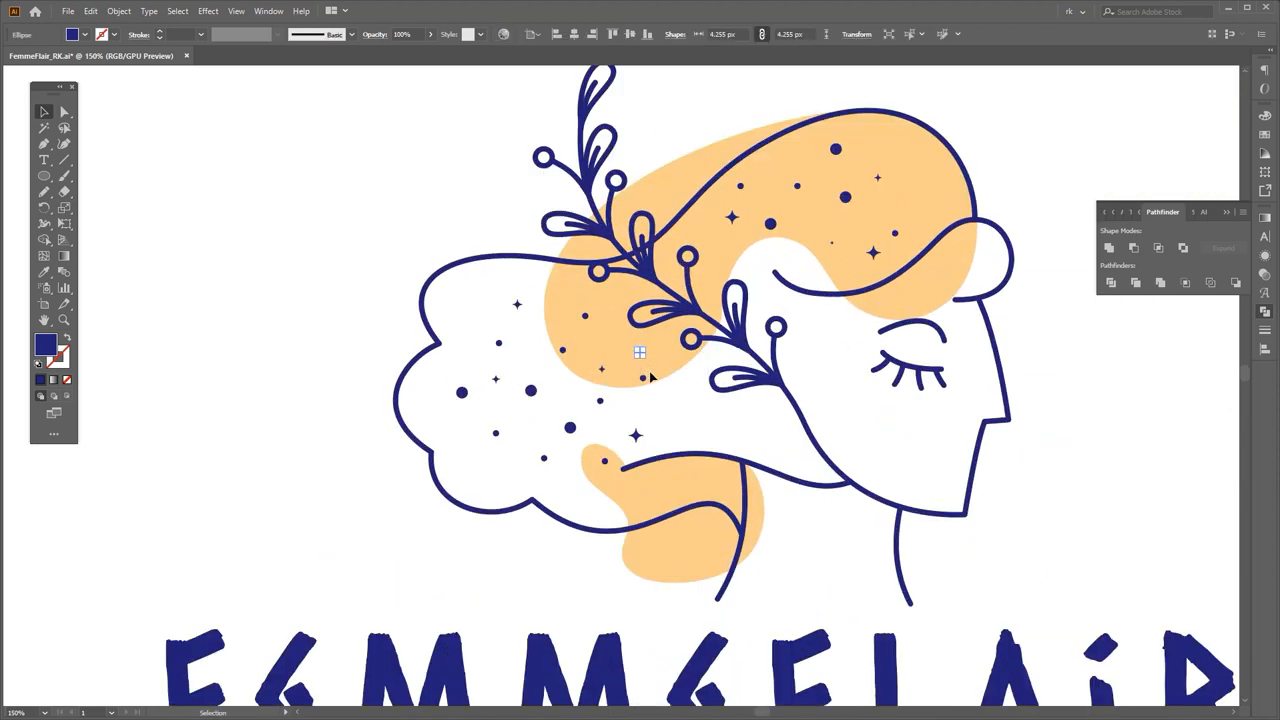
key("Delete")
left_click_drag(643, 378, 569, 366)
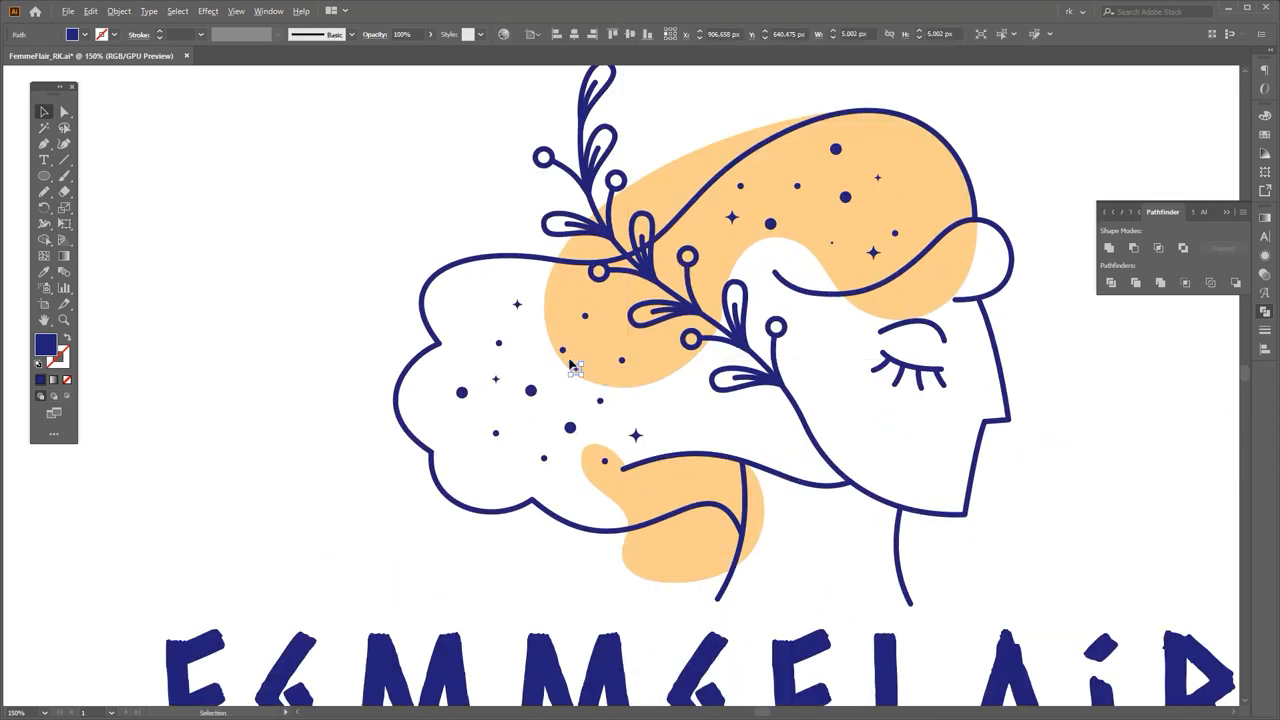
scroll(578, 372, "up", 5)
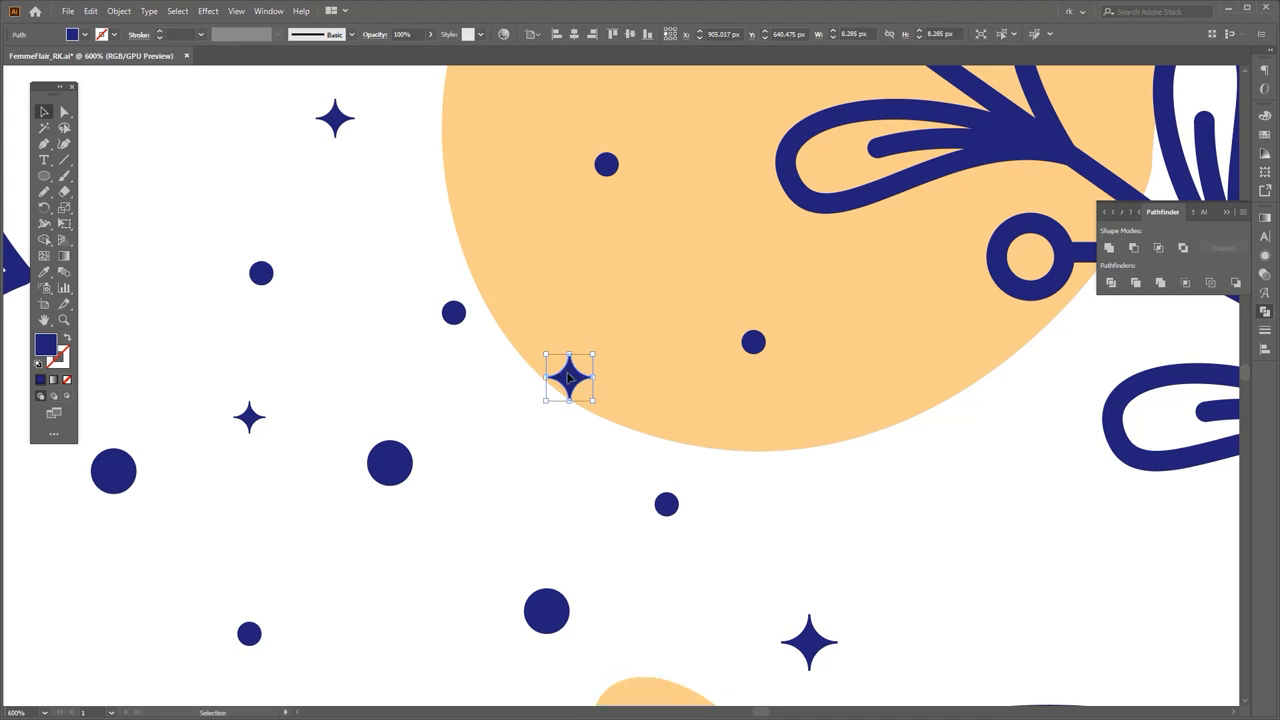
Step: Move the upper small dot on the back hair's orange patch closer to the patch's outer left edge
left_click(548, 427)
scroll(552, 420, "down", 1)
left_click_drag(566, 446, 580, 482)
key("v")
left_click_drag(603, 276, 526, 276)
left_click(588, 322)
scroll(626, 354, "down", 2)
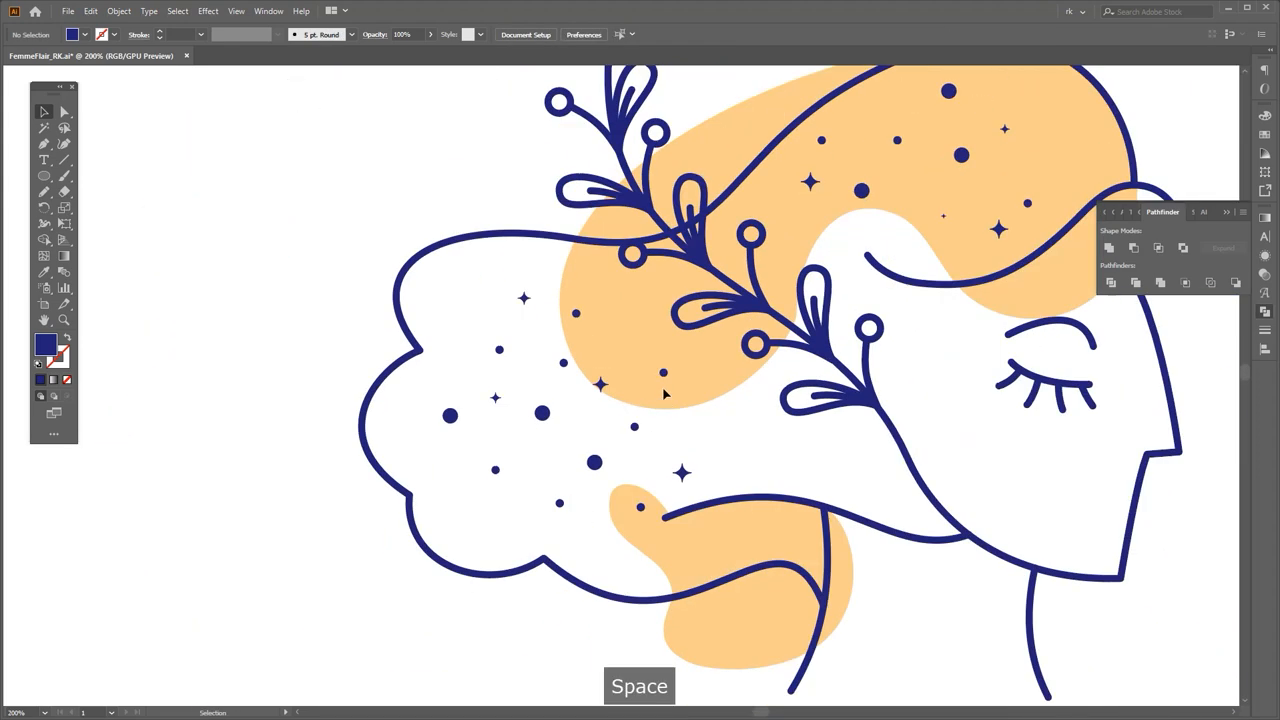
Step: Move the small dot below the orange patch onto the patch's lower edge
key("ctrl+z")
left_click_drag(645, 404, 657, 382)
scroll(634, 424, "up", 2)
scroll(634, 446, "down", 2)
key("v")
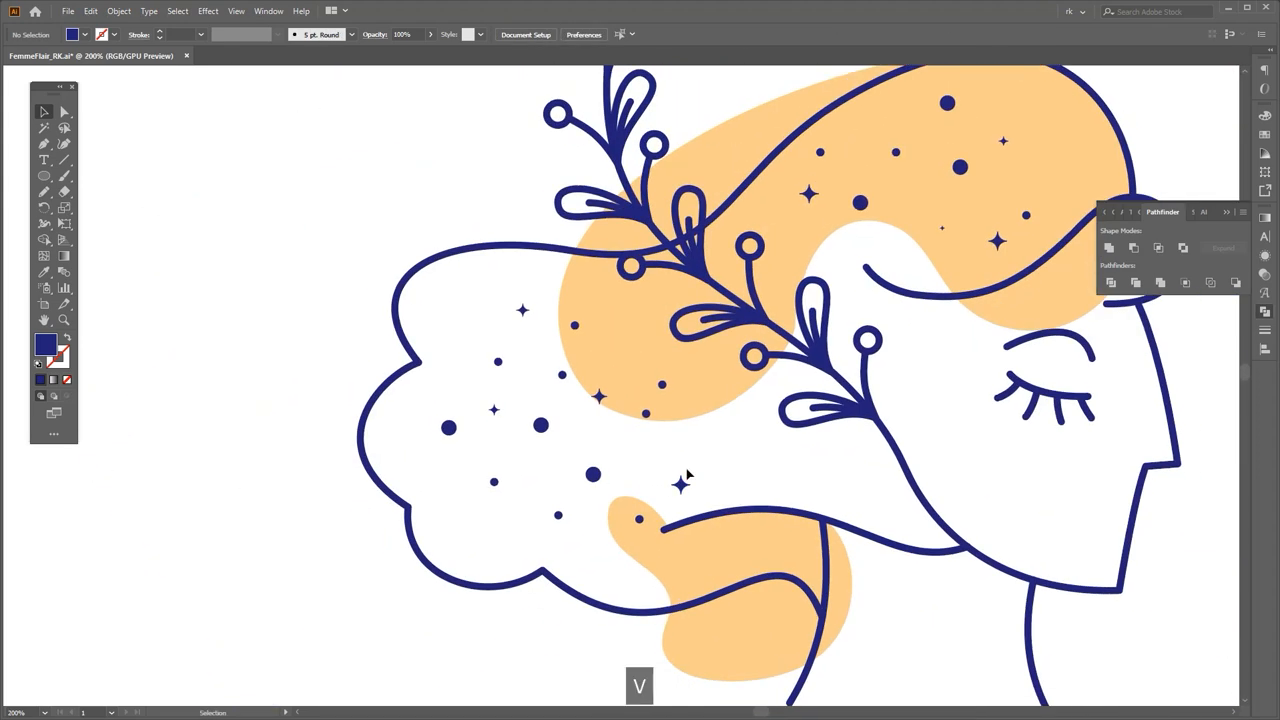
Step: Select all the artwork of the woman illustration and group it
scroll(686, 472, "down", 2)
left_click_drag(824, 324, 608, 242)
left_click(608, 240)
left_click_drag(724, 162, 350, 456)
key("ctrl+g")
left_click(767, 328)
scroll(767, 330, "down", 3)
left_click_drag(810, 366, 762, 386)
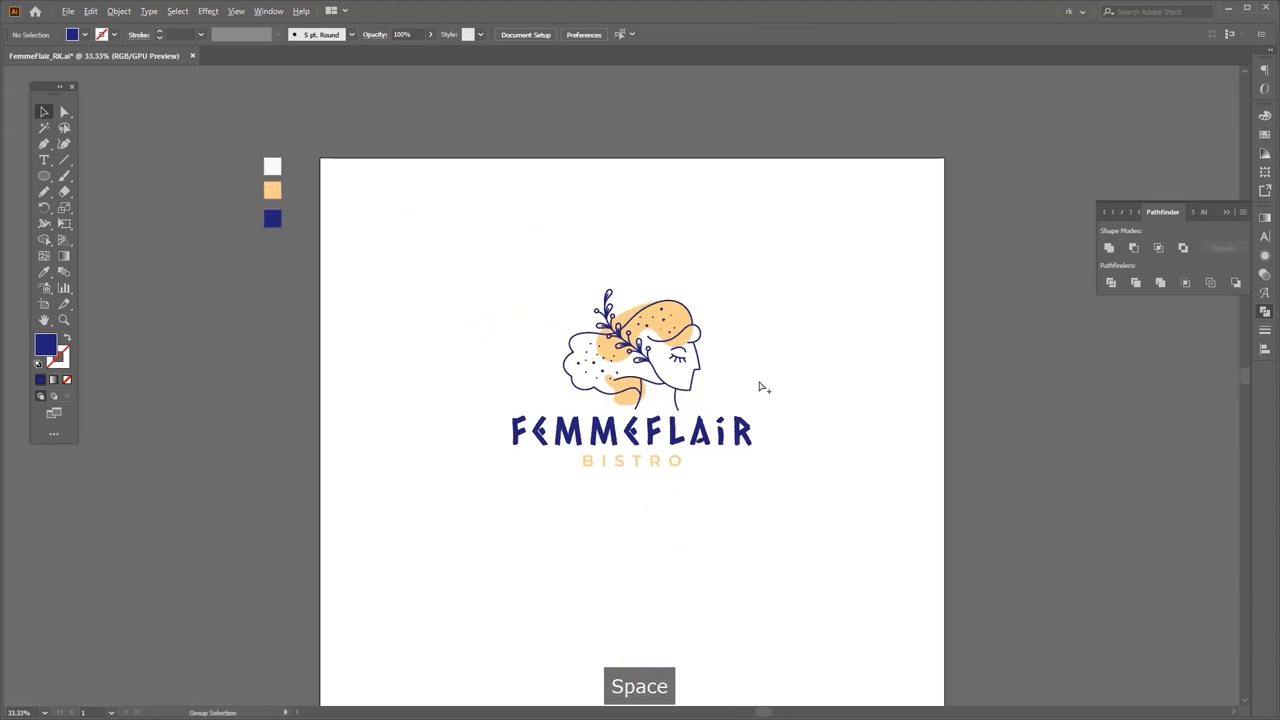
Step: Draw a 2000 px square background over the artboard, send it behind the logo and fill it with the off-white palette swatch
key("ctrl+alt+a")
left_click_drag(717, 496, 703, 499)
left_click(718, 545)
scroll(720, 550, "down", 1)
left_click_drag(720, 550, 684, 477)
key("m")
left_click_drag(840, 179, 373, 647)
left_click_drag(642, 564, 628, 585)
key("ctrl+shift+bracketleft")
key("i")
left_click(324, 206)
Step: Hide everything except the logo and the artboard background
key("ctrl+a")
key("v")
left_click_drag(900, 508, 492, 266)
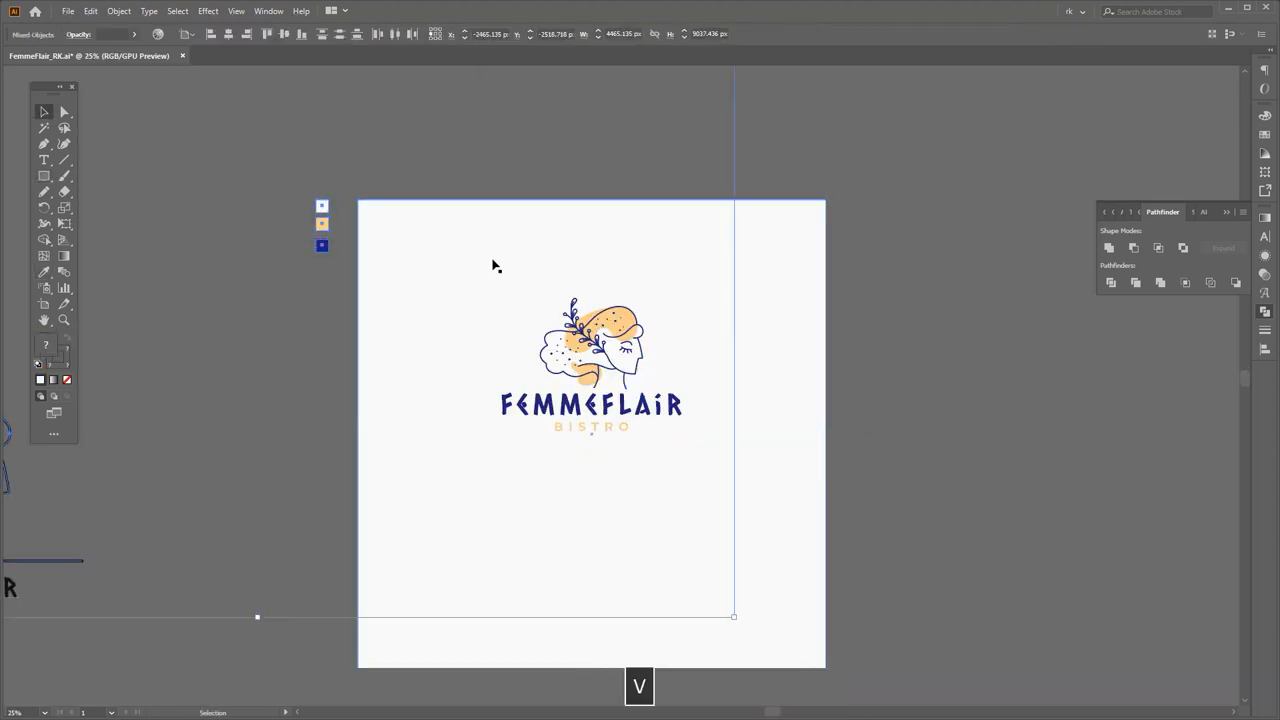
key("ctrl+3")
Step: Group the logo artwork and lettering and centre the group vertically on the background square
key("ctrl+a")
left_click(783, 329, "shift")
key("ctrl+g")
left_click_drag(862, 420, 640, 330)
left_click(629, 34)
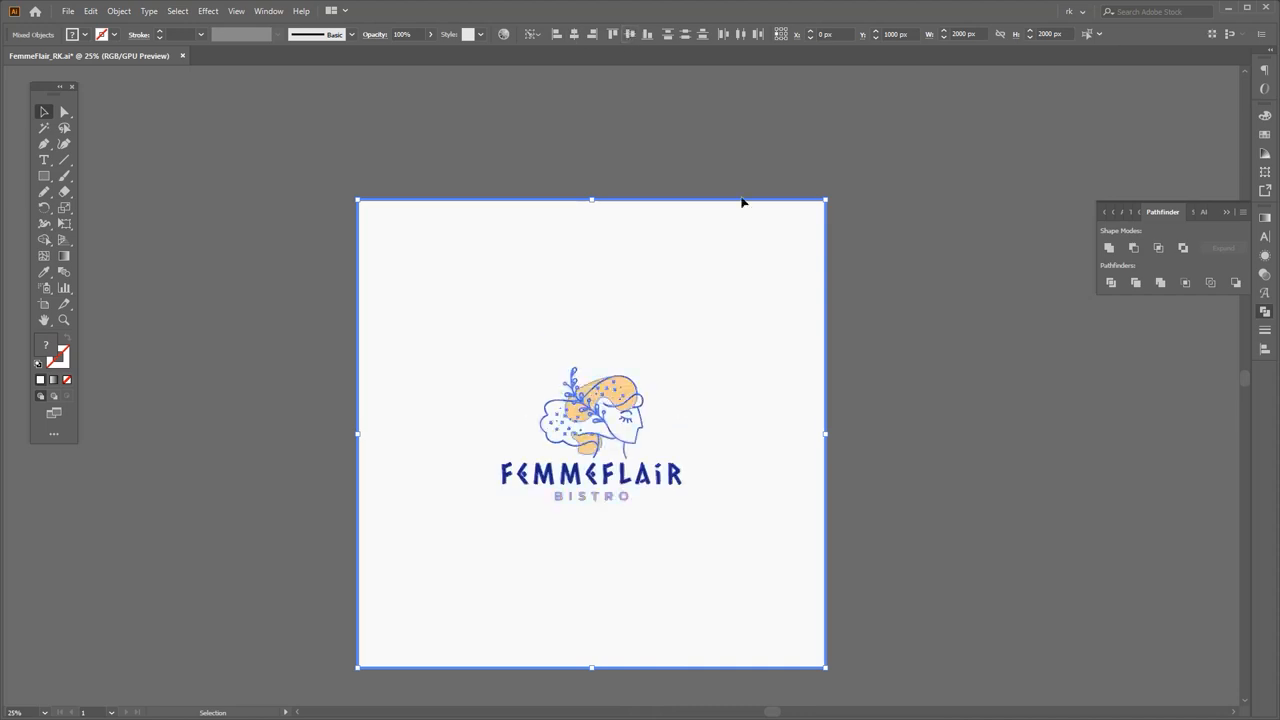
left_click(743, 194)
Step: Enlarge the logo proportionally and move it into the upper half of the artboard
left_click(604, 410)
scroll(604, 412, "up", 2)
scroll(735, 443, "down", 2)
left_click_drag(748, 451, 780, 451)
left_click_drag(717, 409, 694, 265)
Step: Draw a square of about 719 px in the artboard's lower right corner and fill it with the lettering's dark blue
left_click(890, 606)
key("m")
mouse_move(888, 607)
left_mouse_down()
mouse_move(860, 560)
mouse_move(679, 420)
left_mouse_up()
key("v")
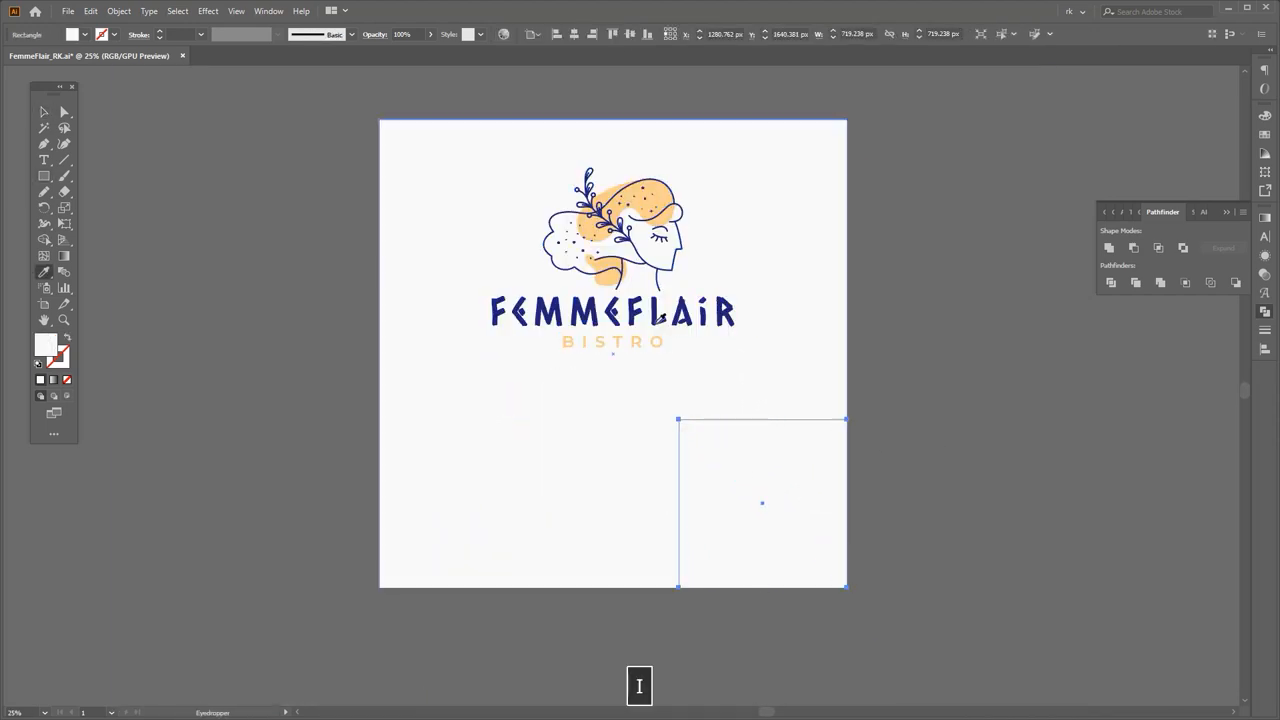
Step: Duplicate the blue shape and size the pair as two equal side-by-side panels, 2000 px wide together and about 639 px high, and group them
left_click_drag(804, 500, 600, 506)
scroll(686, 508, "up", 5)
scroll(593, 511, "down", 5)
left_click(640, 521, "shift")
left_click_drag(491, 483, 360, 482)
left_click_drag(593, 400, 593, 419)
key("ctrl+g")
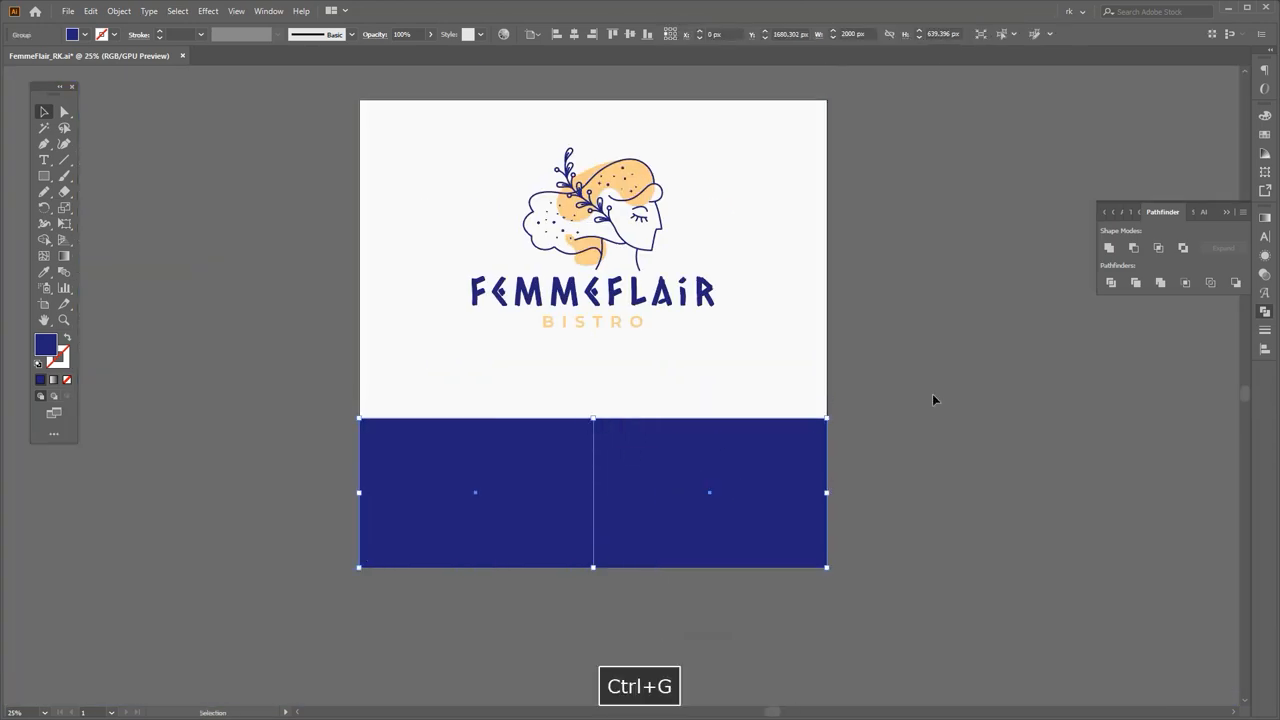
Step: Place a scaled-down copy of the logo, about 375 px wide, on the left blue panel and bring it to the front
left_click(934, 400)
left_click_drag(562, 306, 449, 548)
scroll(570, 481, "up", 1)
left_click_drag(609, 480, 509, 480)
left_click_drag(566, 560, 569, 480)
key("ctrl+shift+]")
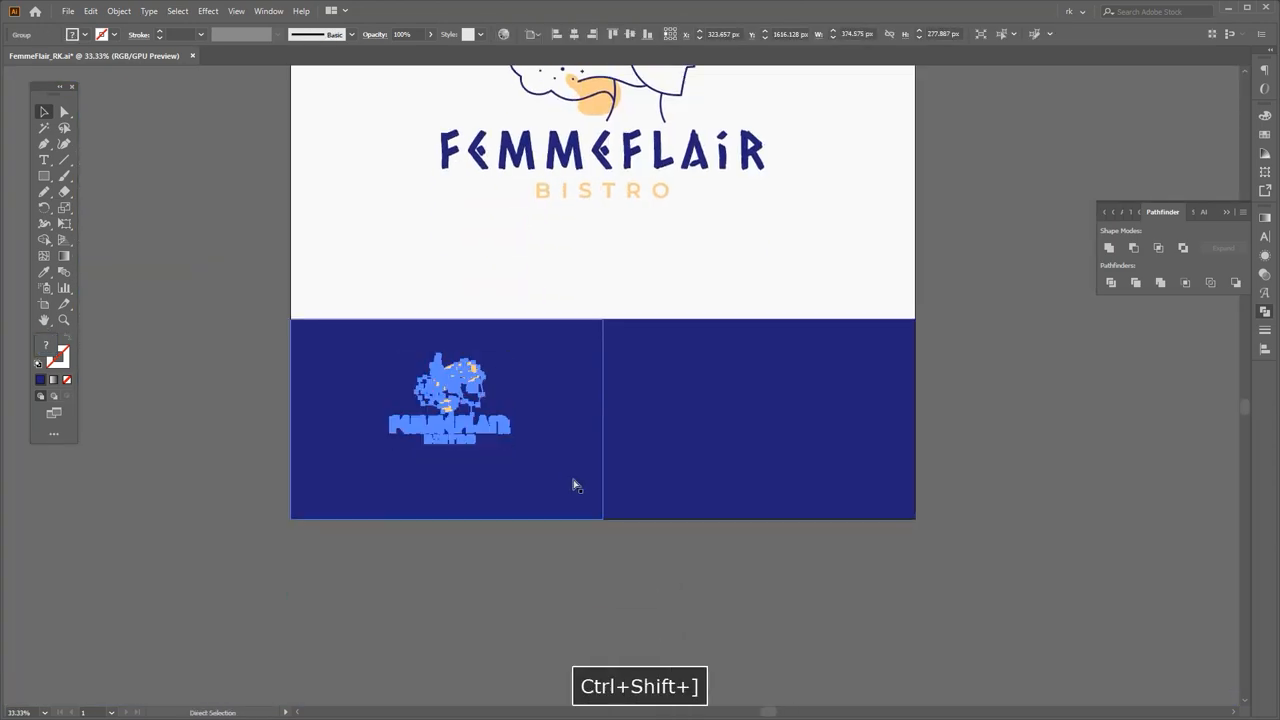
Step: Centre the small logo on the left blue panel both ways and enlarge it to about 442 px wide
left_click(571, 478, "shift")
key("v")
left_click(560, 415)
left_click(574, 34)
left_click(629, 34)
left_click(529, 443, "shift")
scroll(529, 443, "up", 2)
left_click_drag(482, 396, 504, 409)
scroll(433, 350, "down", 2)
Step: Copy the small logo onto the right blue panel and centre it horizontally there
left_click_drag(433, 350, 661, 350)
left_click(788, 361, "shift")
key("v")
left_click(788, 361)
left_click(574, 34)
left_click_drag(908, 480, 861, 513)
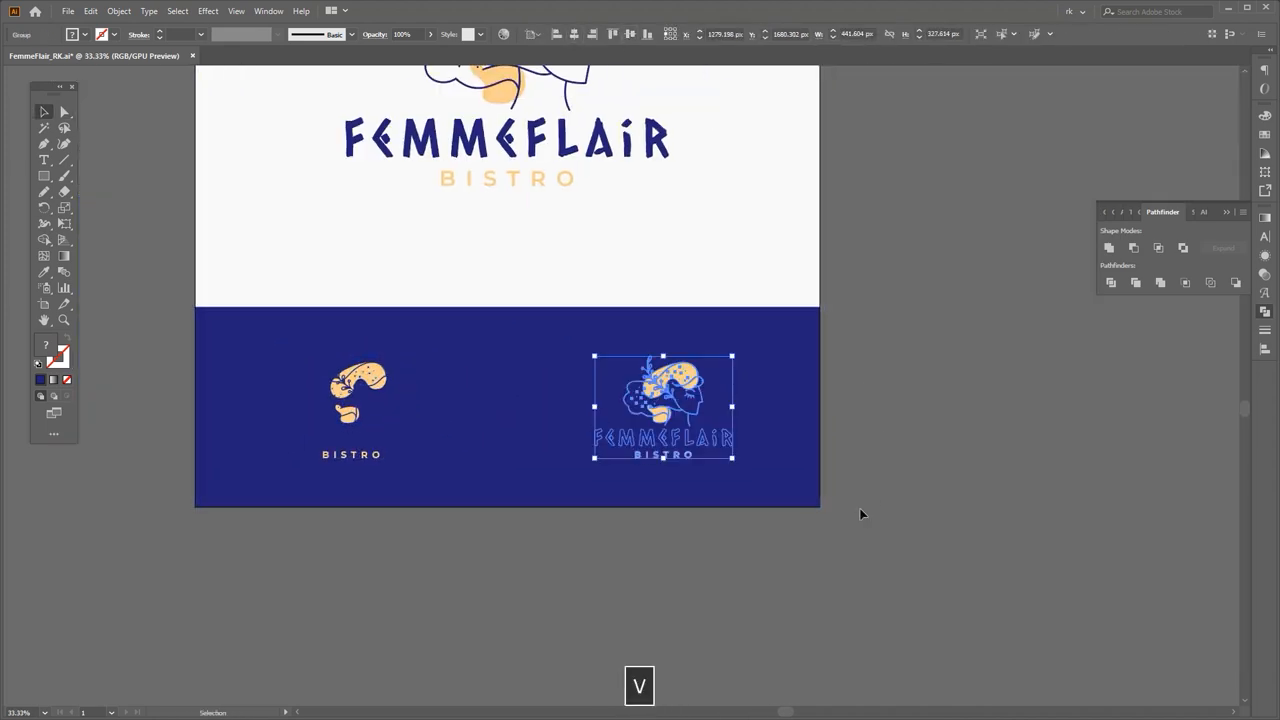
Step: Fill the right panel with the light orange sampled from the logo's hair patch
key("a")
left_click(768, 397)
key("i")
left_click(682, 373)
key("v")
left_click(598, 559)
left_click_drag(598, 559, 631, 543)
Step: Recolour the whole logo on the blue panel with the off-white sampled from the background
left_click(382, 374)
left_click_drag(465, 491, 560, 486)
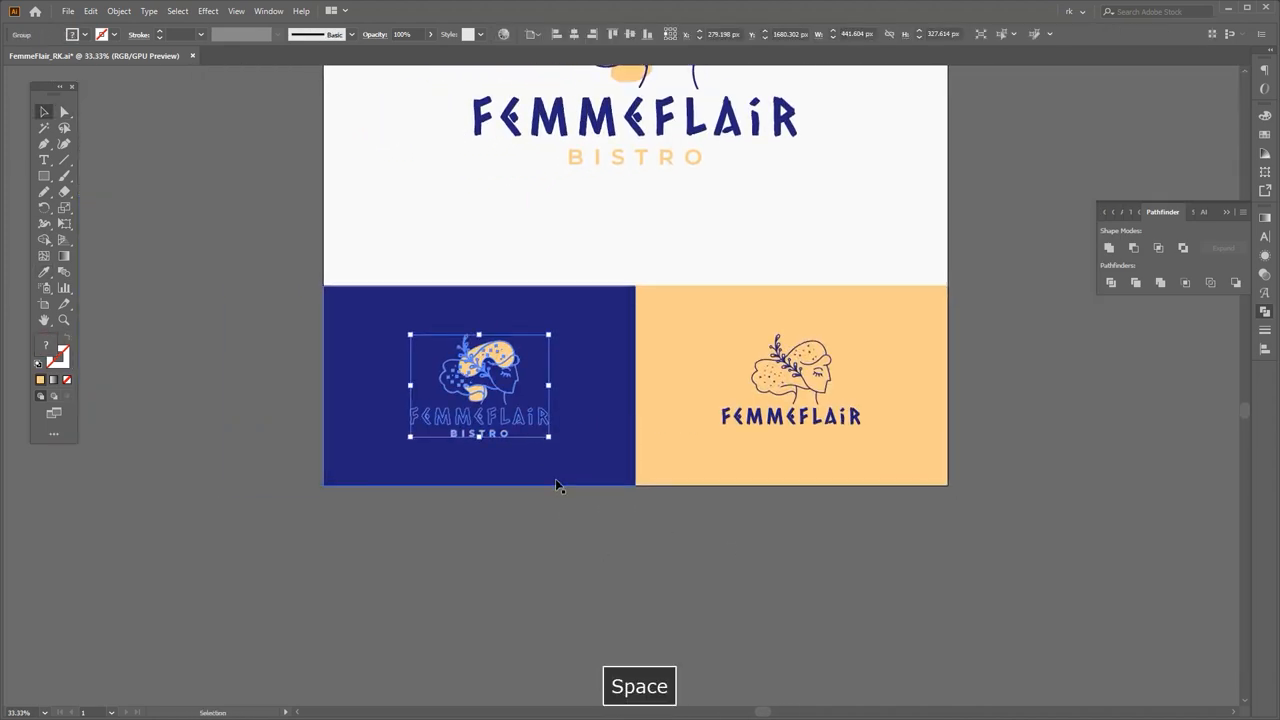
key("i")
left_click(580, 240)
key("v")
left_click(580, 556)
Step: Lower the opacity of both white hair patches in the blue panel's logo to 20%
scroll(502, 362, "up", 3)
key("a")
left_click(430, 453)
left_click(520, 340, "shift")
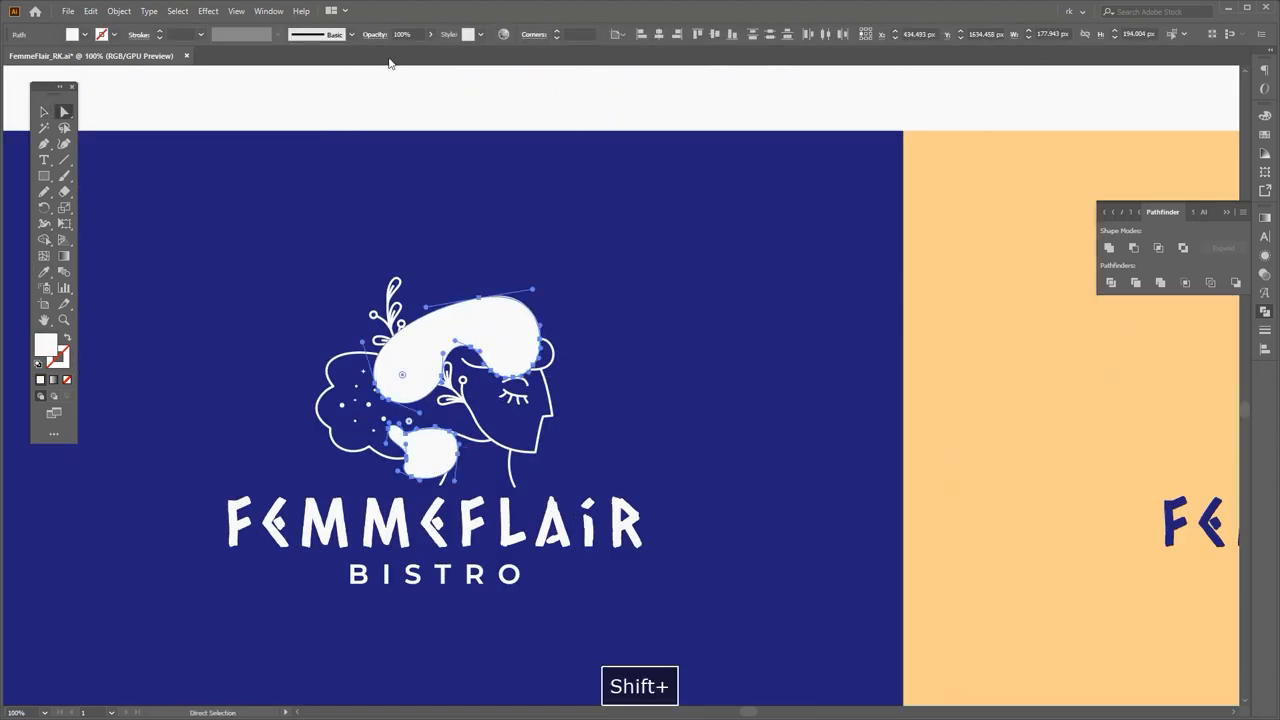
scroll(408, 31, "down", 7)
scroll(408, 31, "down", 1)
scroll(522, 341, "down", 4)
left_click(577, 471)
scroll(673, 484, "up", 2)
left_click_drag(673, 484, 686, 546)
scroll(706, 557, "down", 2)
key("v")
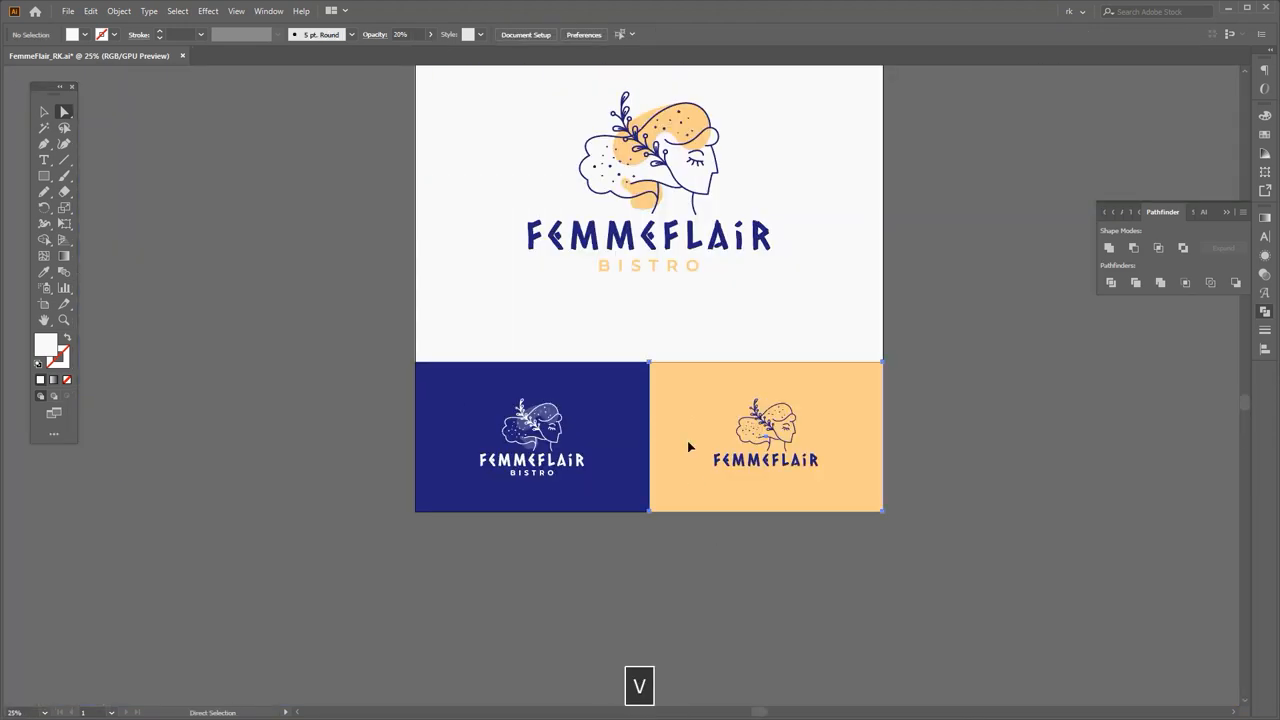
Step: Lower the top edge of the two colour panels slightly and recentre both small logos vertically within them
left_click(682, 430)
left_click_drag(649, 362, 650, 374)
left_click_drag(740, 540, 488, 422)
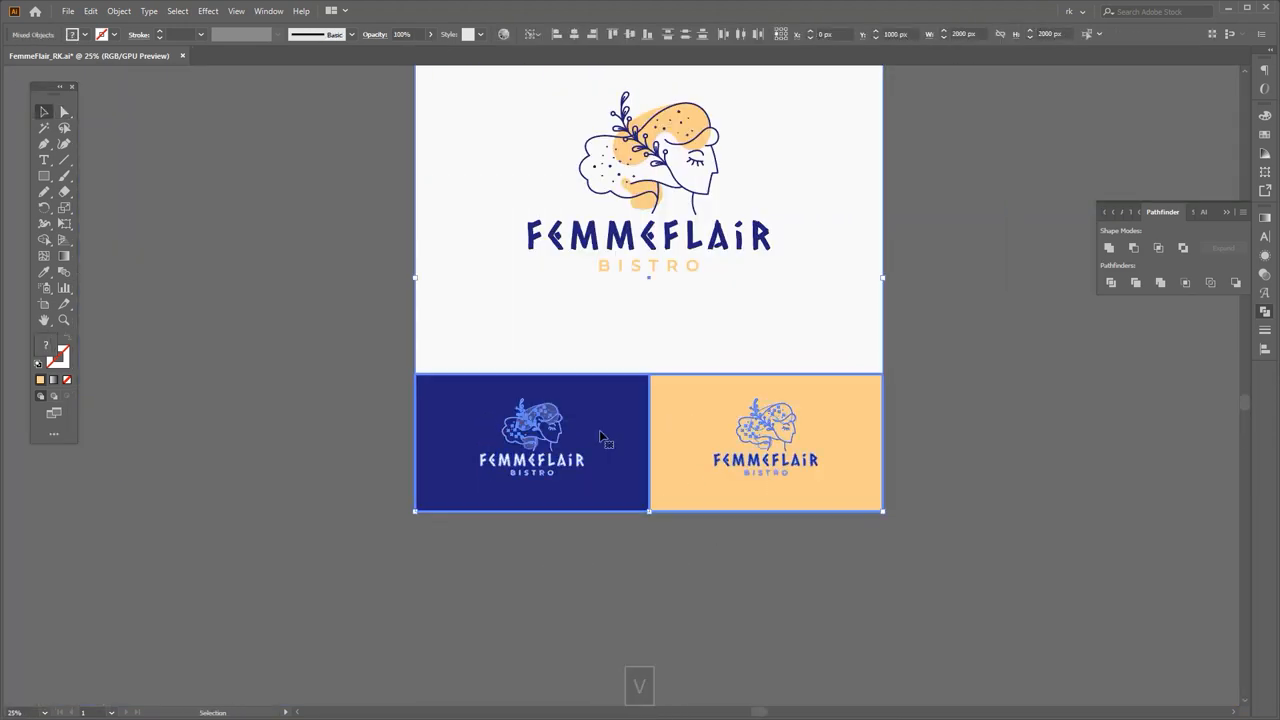
left_click(629, 34)
Step: Shift the main logo slightly down in the white area above the panels
left_click(969, 360)
left_click_drag(969, 360, 833, 427)
key("v")
left_click_drag(546, 212, 546, 225)
Step: Draw a thin orange bar about 334 px wide and 16 px high below the BISTRO lettering and copy it alongside
key("m")
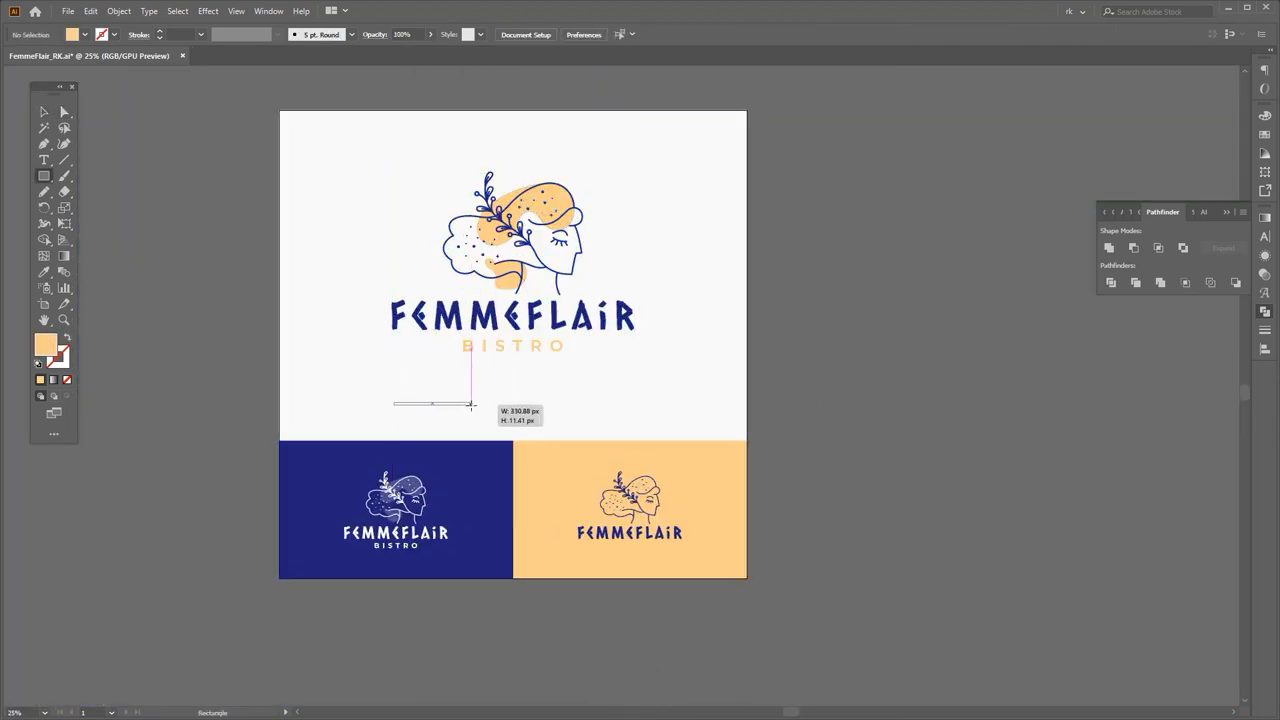
left_click_drag(471, 405, 475, 405)
key("space")
left_click_drag(545, 488, 576, 481)
left_click_drag(488, 400, 600, 400)
Step: Recolour the second bar dark blue and centre the pair of bars horizontally on the background
key("i")
left_click(530, 457)
left_click(493, 397, "shift")
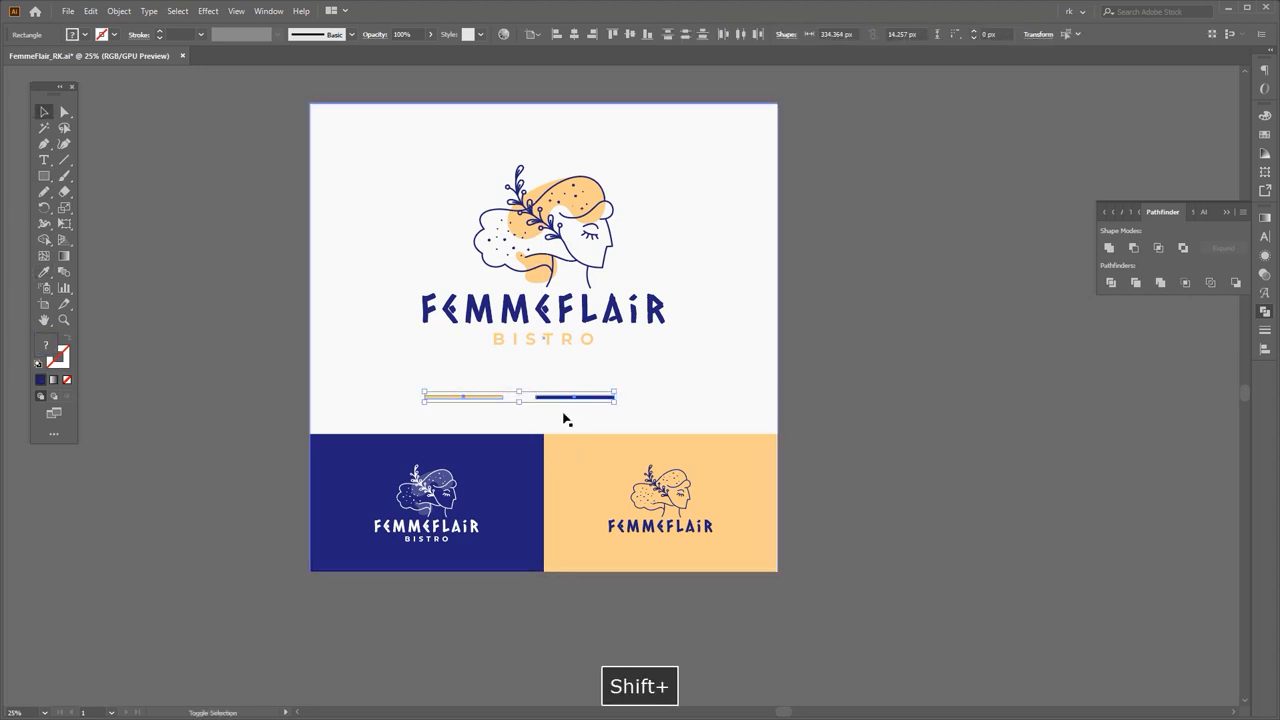
left_click(563, 417, "shift")
left_click(574, 34)
Step: Fill the artboard background with the white swatch and compare it with the previous off-white
key("a")
left_click(715, 150)
left_click(1265, 132)
left_click(1118, 152)
scroll(677, 266, "up", 2)
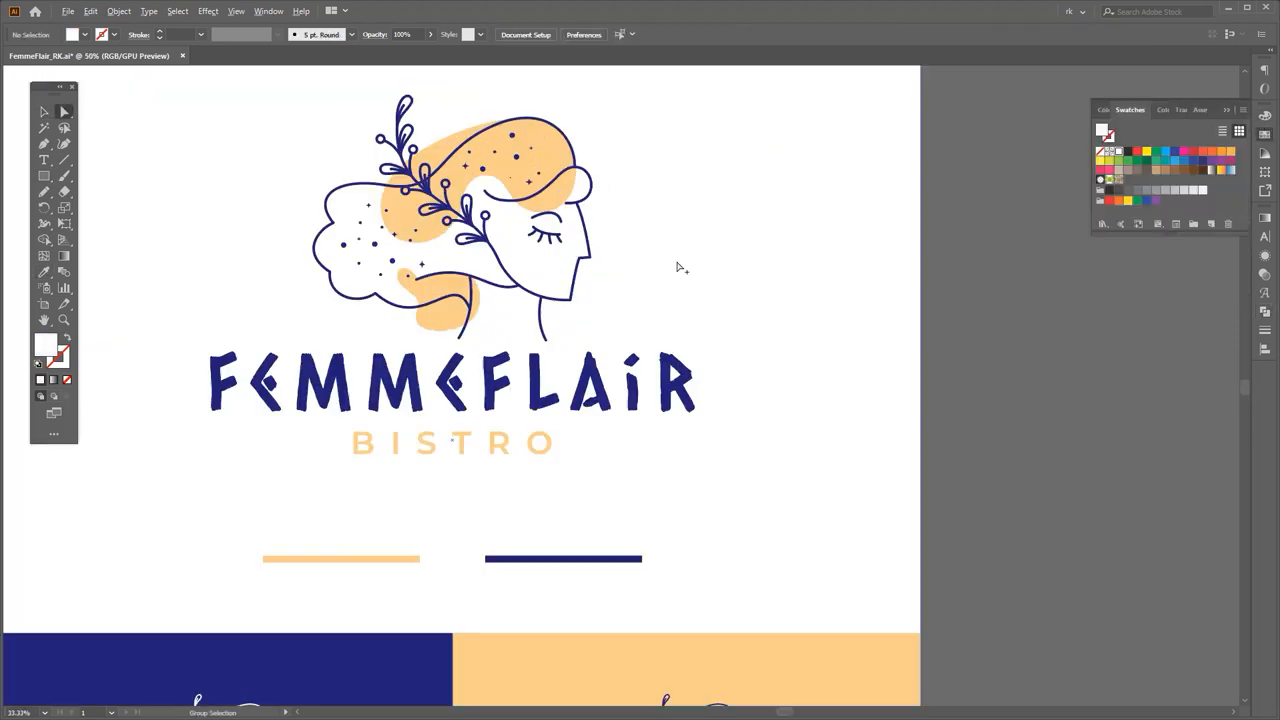
key("ctrl+z")
key("ctrl+shift+z")
scroll(1040, 411, "down", 2)
key("ctrl+z")
key("ctrl+shift+z")
Step: Fit the artboard in view and save the document
key("space")
left_click_drag(1033, 395, 988, 417)
left_click(1024, 402)
key("space")
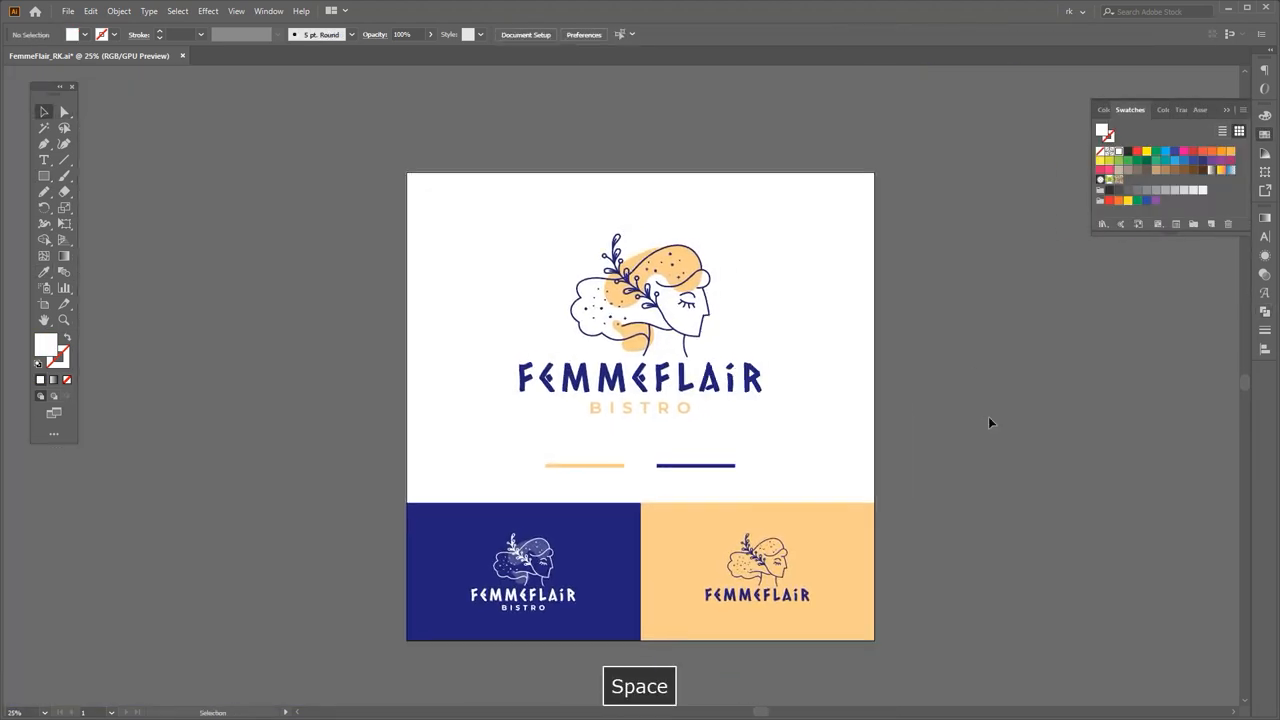
key("ctrl+0")
key("ctrl+s")
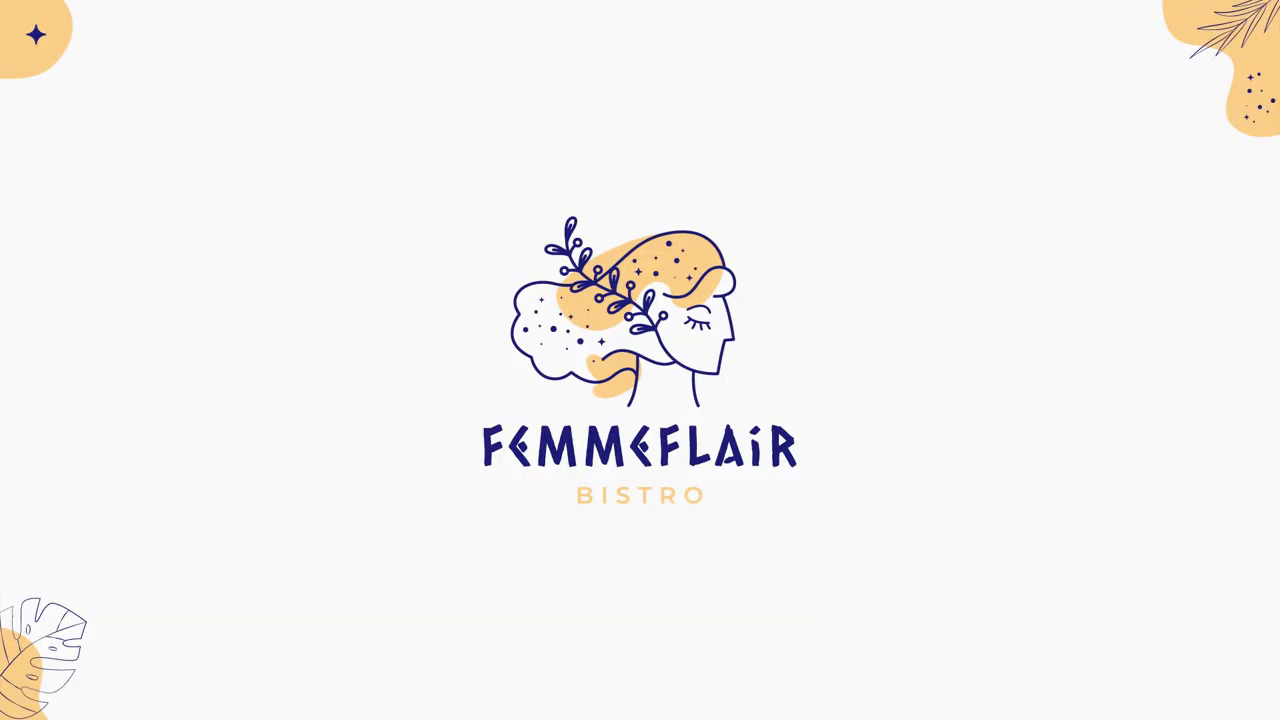